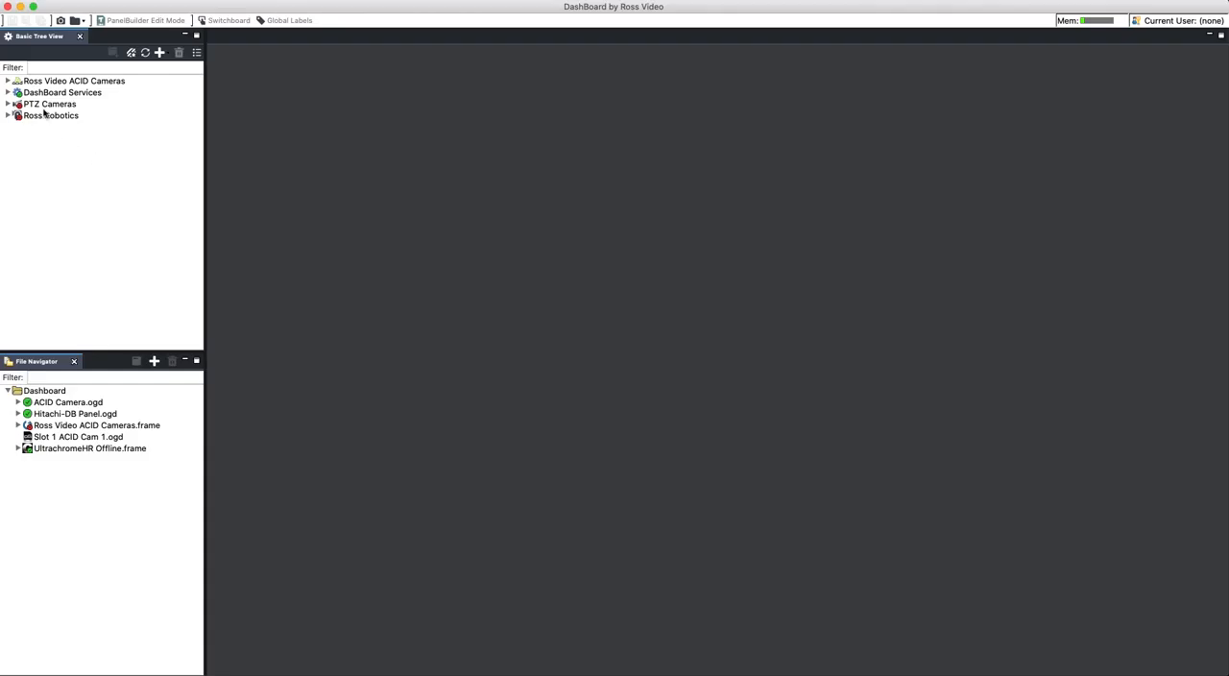
- Remove the Farnsworth camera in slot 2 from the PTZ Cameras group and confirm the removal
{"action": "left_click", "coordinate": [8, 105]}
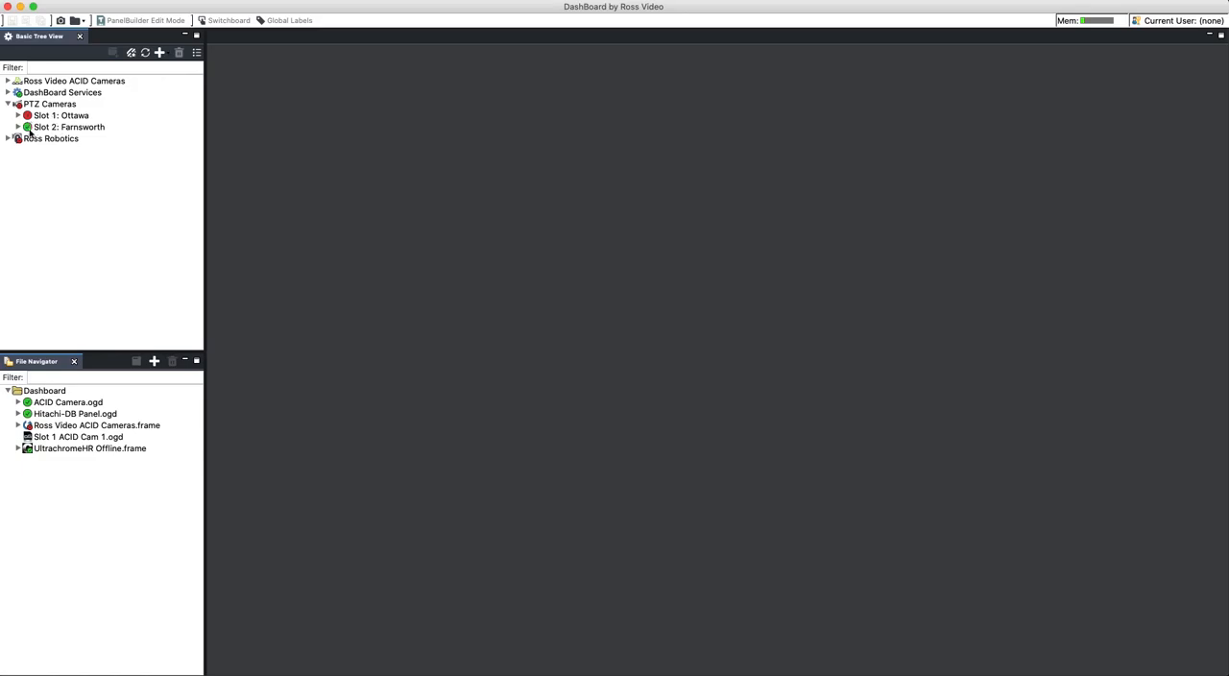
{"action": "mouse_move", "coordinate": [29, 134]}
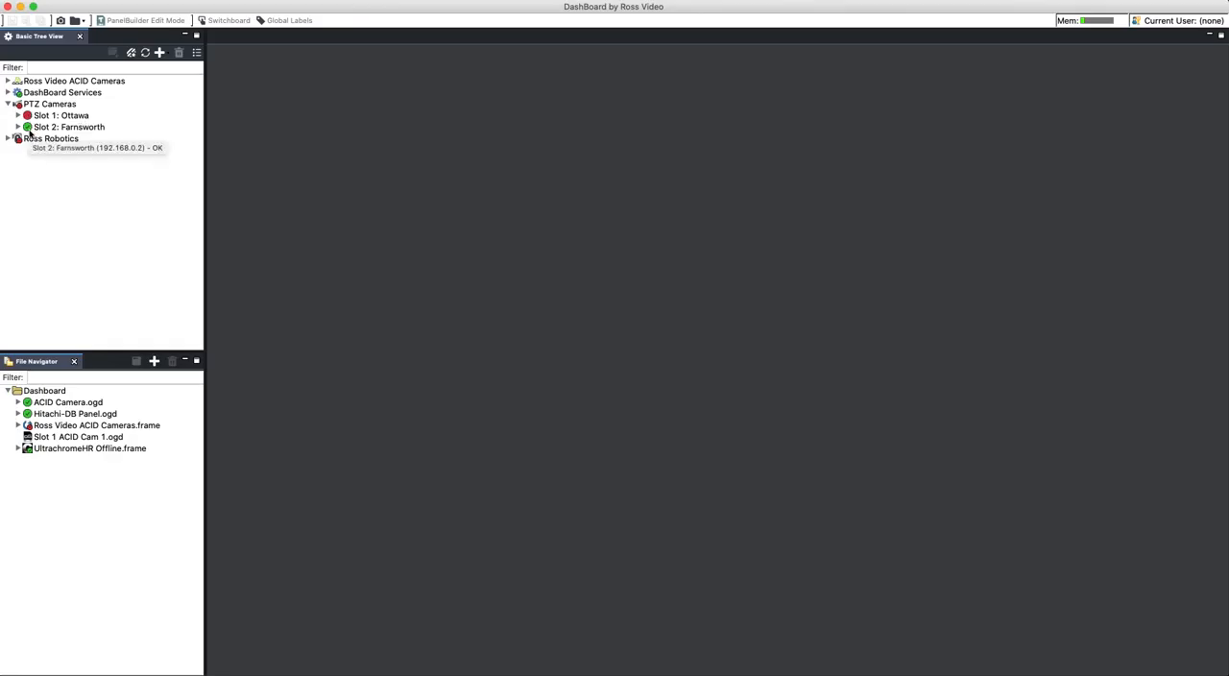
{"action": "right_click", "coordinate": [60, 127]}
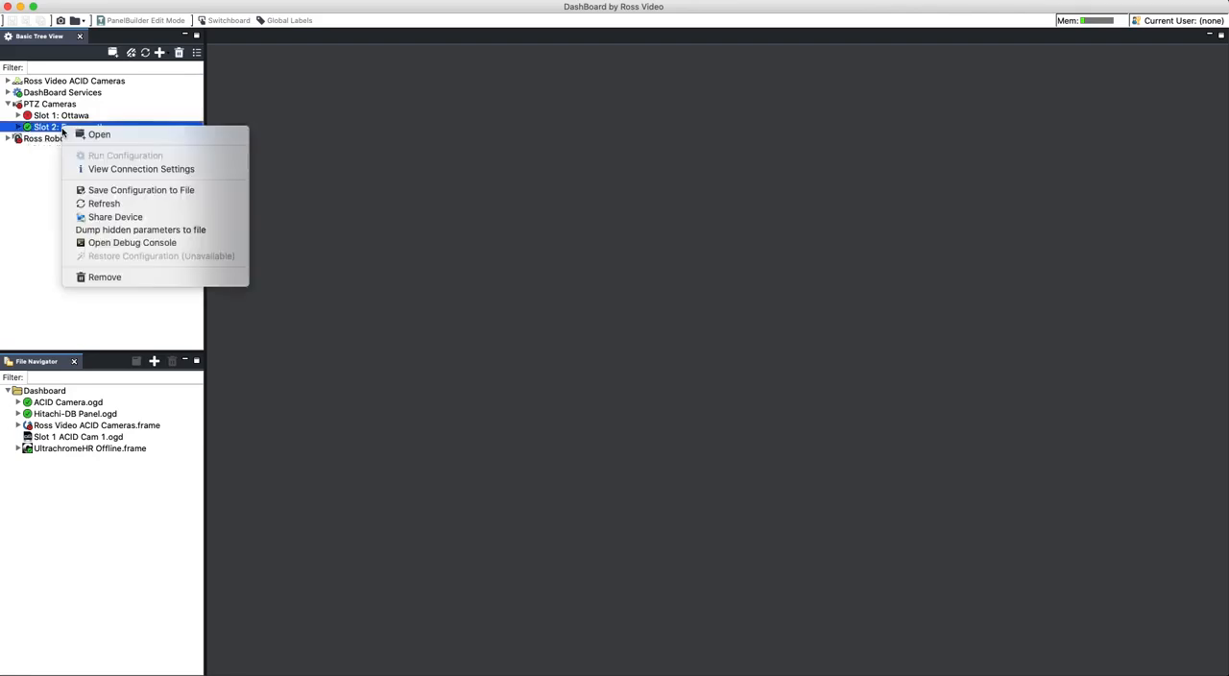
{"action": "left_click", "coordinate": [121, 277]}
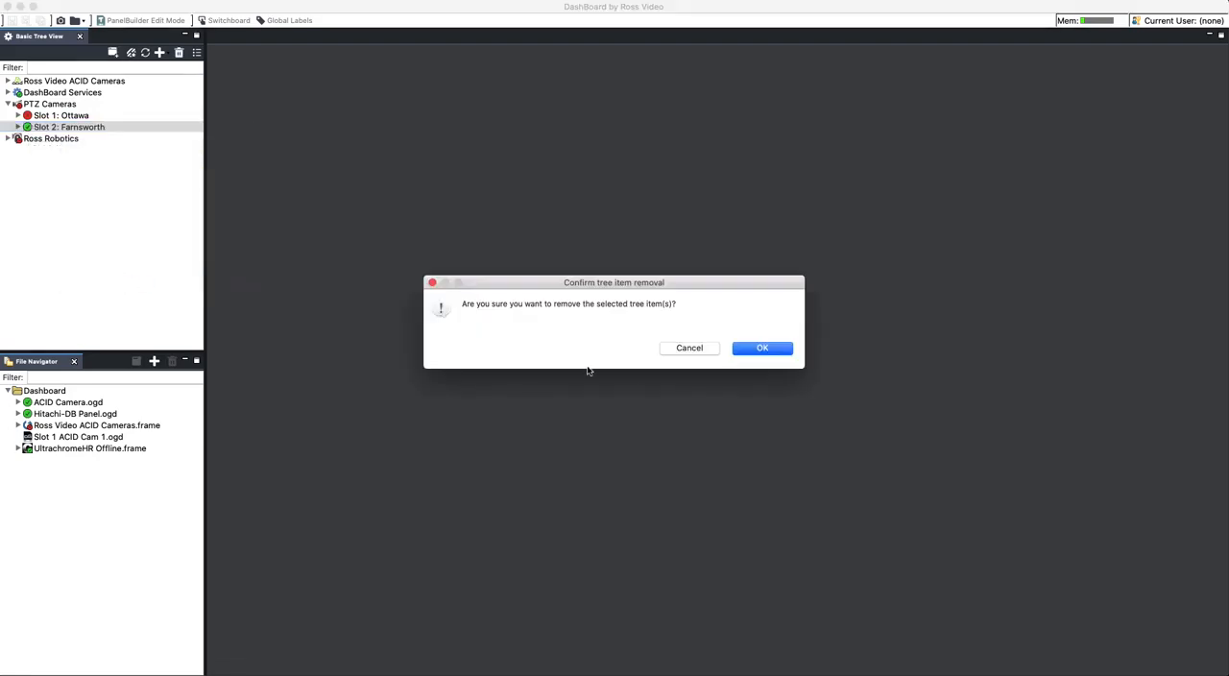
{"action": "left_click", "coordinate": [754, 351]}
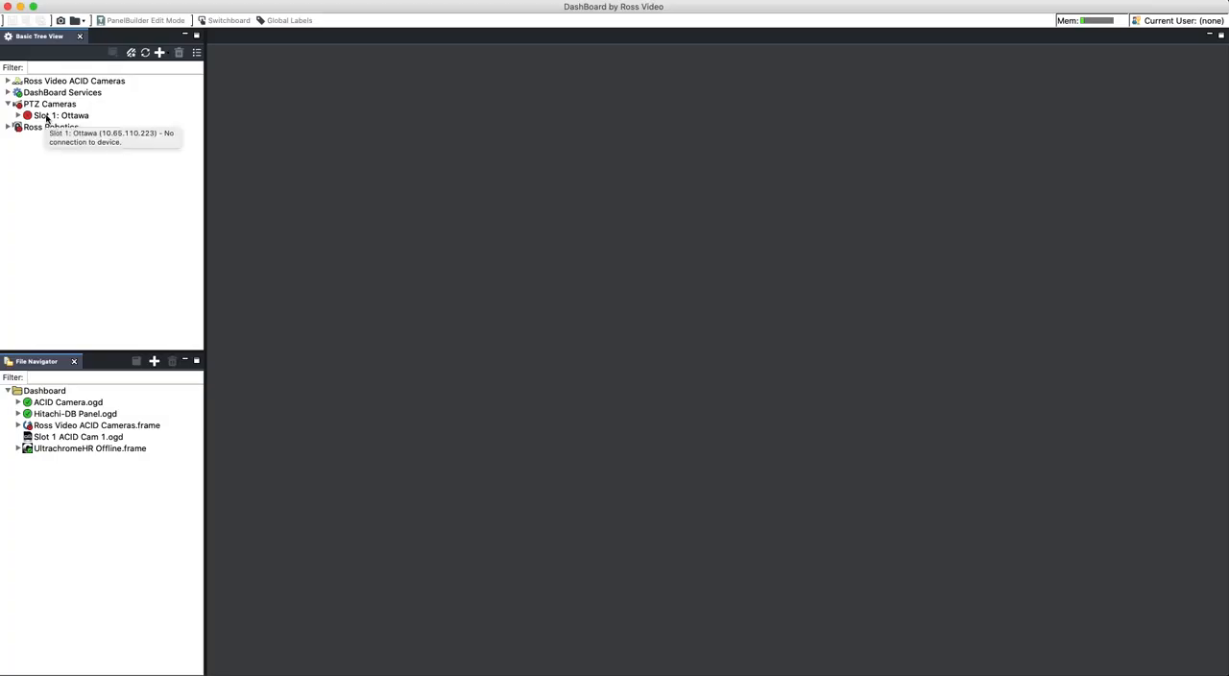
- Start adding a new connection and choose PTZ Camera from the Cameras category as the equipment type
{"action": "left_click", "coordinate": [160, 54]}
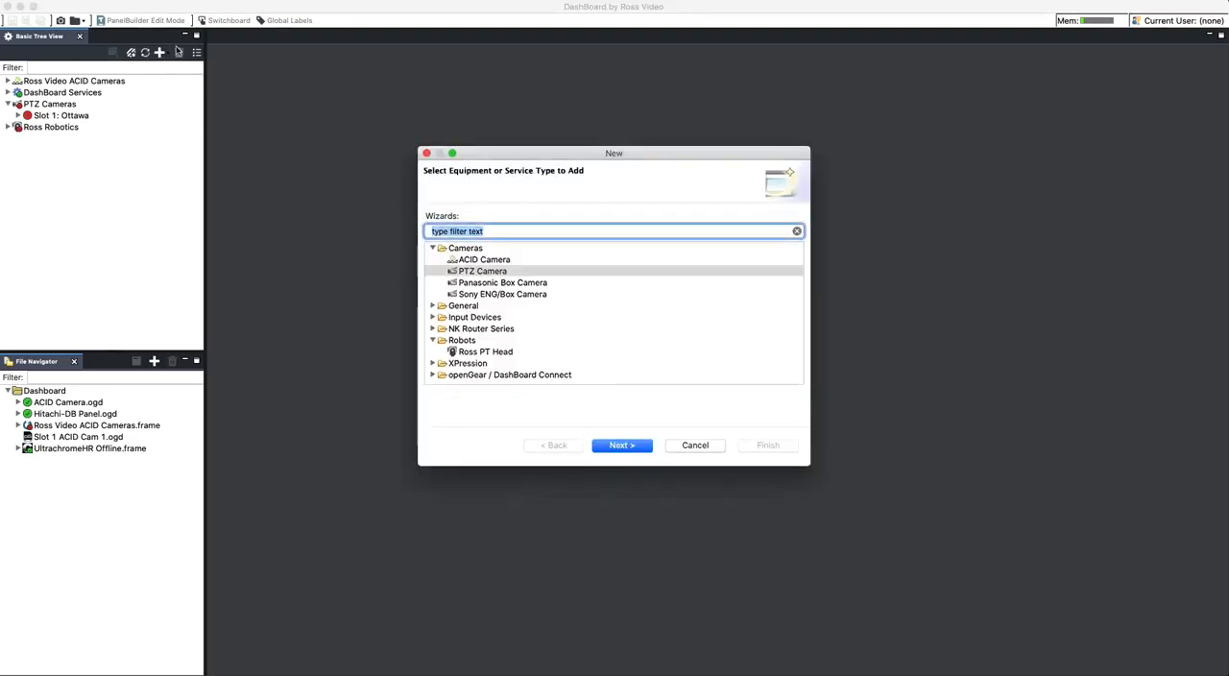
{"action": "left_click", "coordinate": [434, 248]}
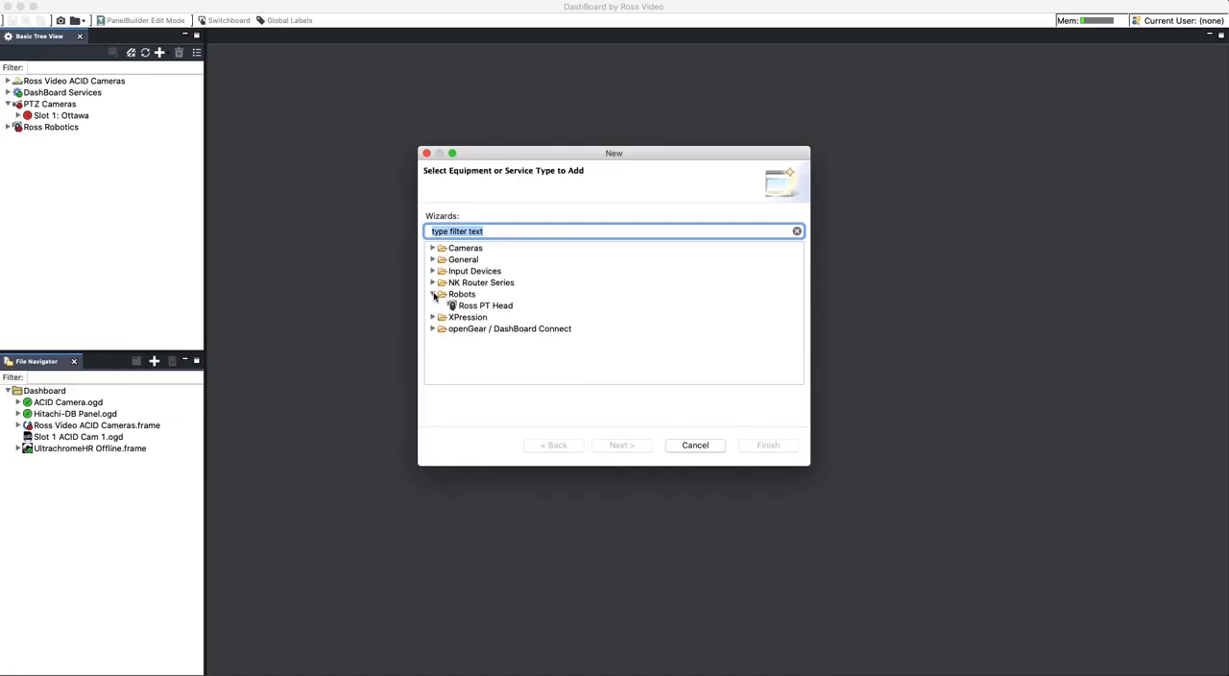
{"action": "left_click", "coordinate": [433, 294]}
{"action": "left_click", "coordinate": [434, 249]}
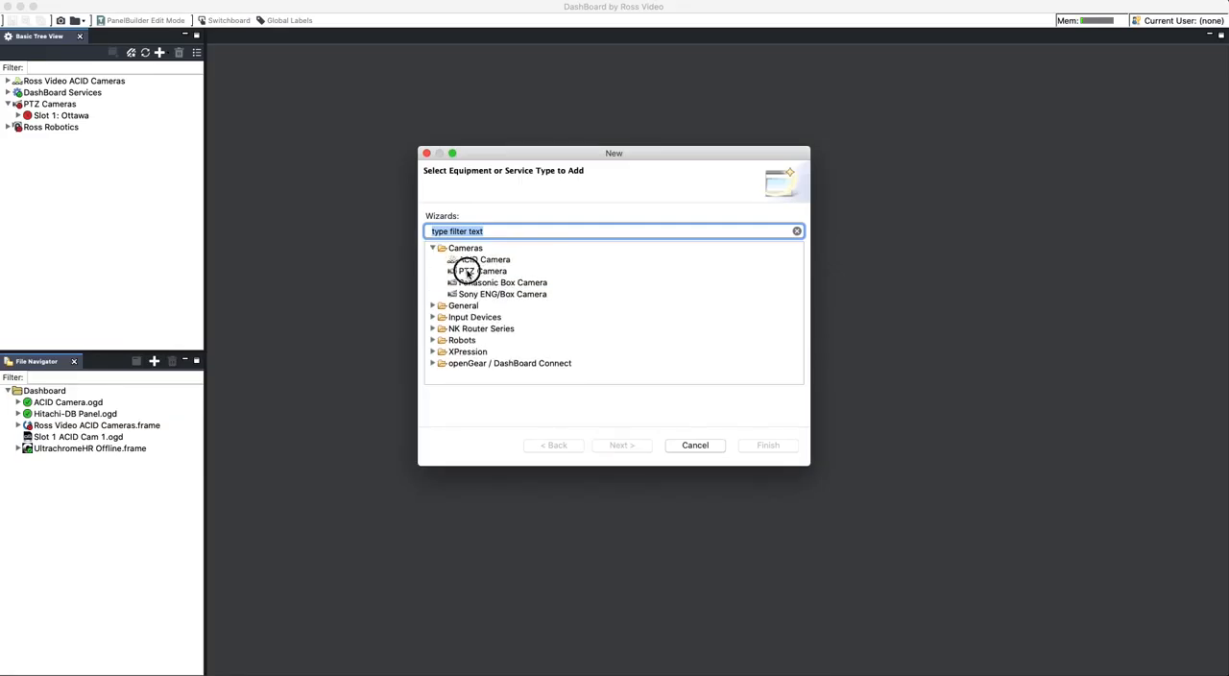
{"action": "left_click", "coordinate": [468, 271]}
{"action": "double_click", "coordinate": [468, 272]}
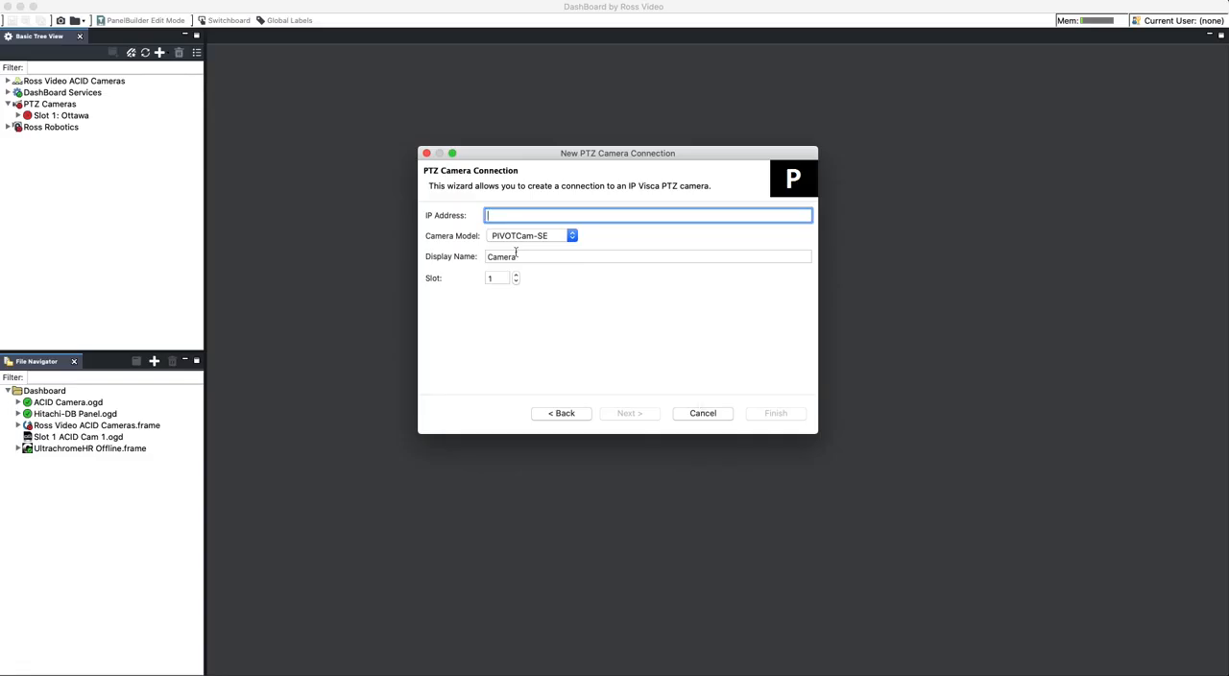
- Set the new camera's IP address to 192.168.0.2 and its model to PIVOTCam-SE
{"action": "type", "text": "192.168.0.2"}
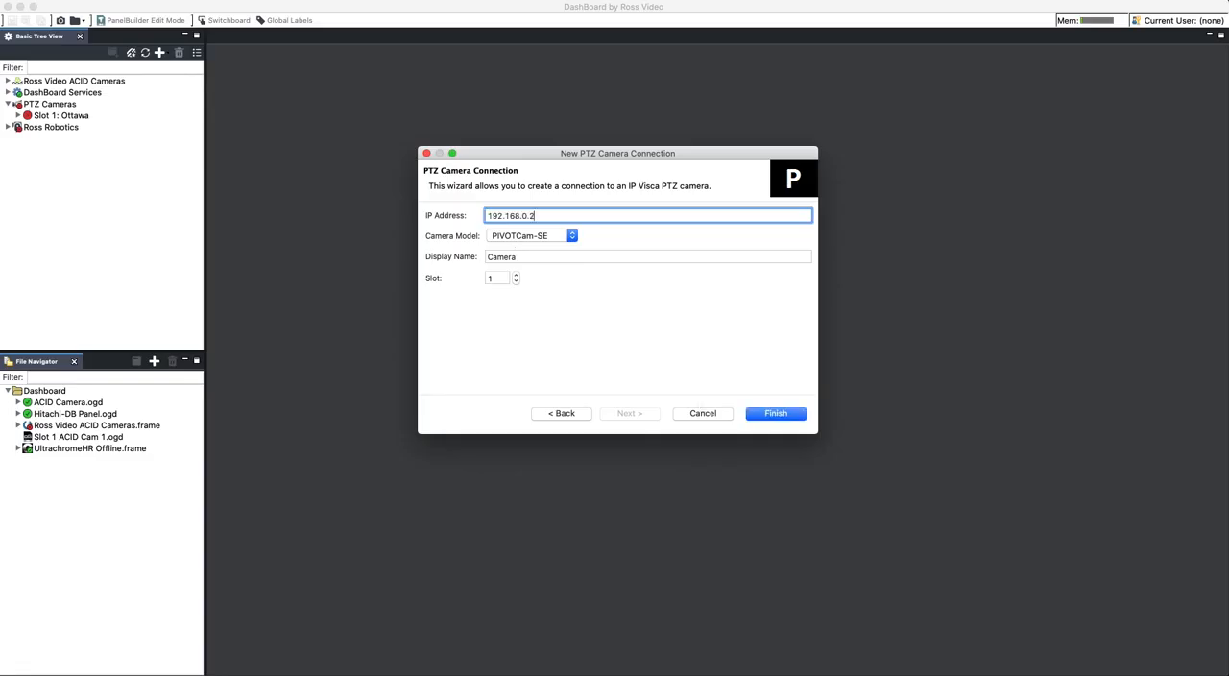
{"action": "left_click", "coordinate": [524, 239]}
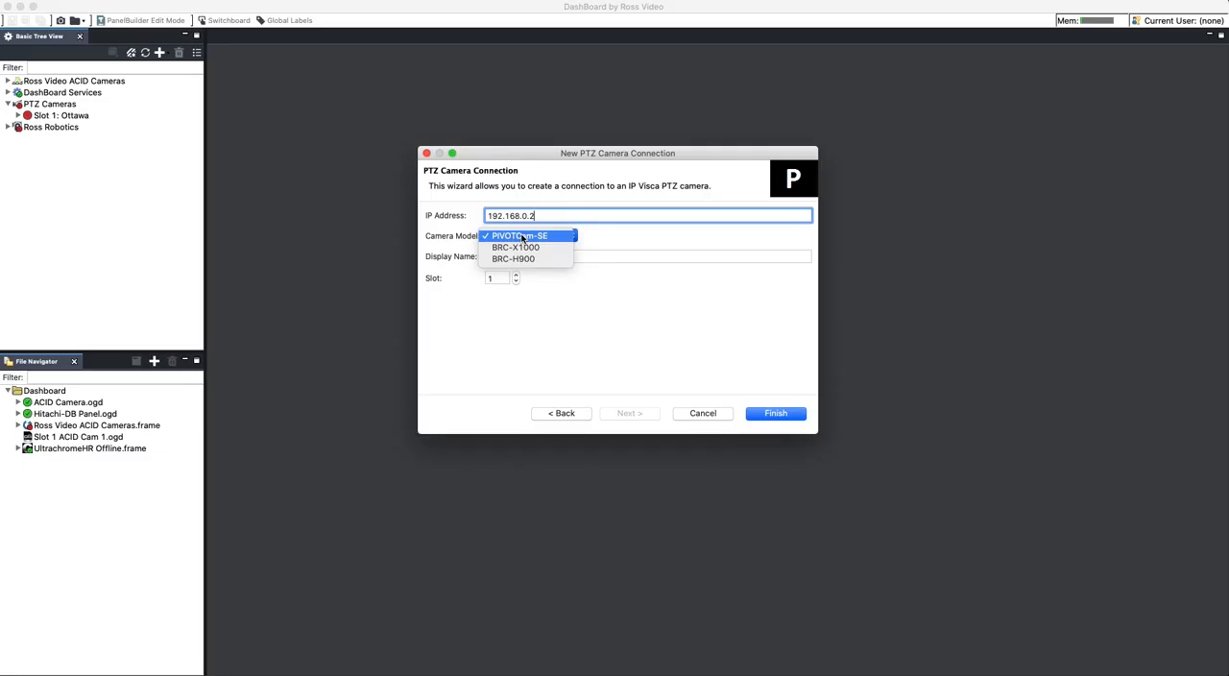
{"action": "left_click", "coordinate": [523, 236]}
- Set the camera's display name to Farnsworth and finish creating the connection in slot 2
{"action": "key", "text": "Tab"}
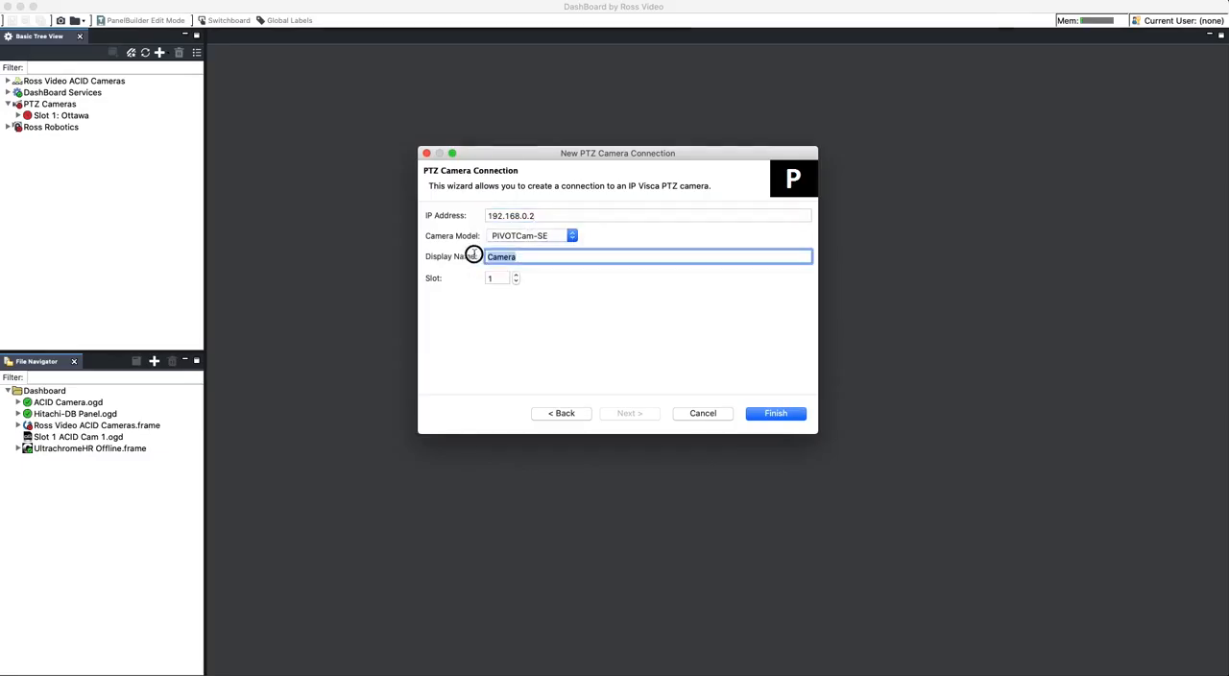
{"action": "key", "text": "BackSpace"}
{"action": "type", "text": "F"}
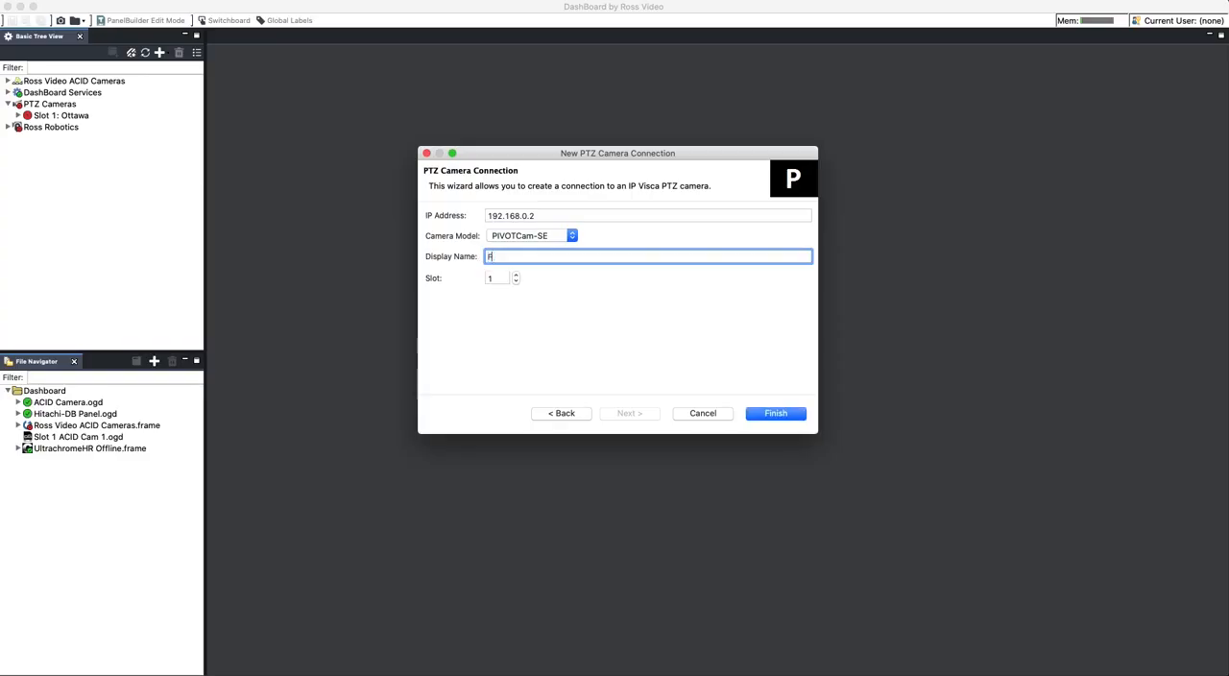
{"action": "type", "text": "arnswarth"}
{"action": "key", "text": "BackSpace"}
{"action": "key", "text": "BackSpace"}
{"action": "key", "text": "BackSpace"}
{"action": "key", "text": "BackSpace"}
{"action": "type", "text": "orth"}
{"action": "left_click", "coordinate": [784, 417]}
- Expand the Farnsworth camera in slot 2 and open its Remote Control
{"action": "left_click", "coordinate": [18, 127]}
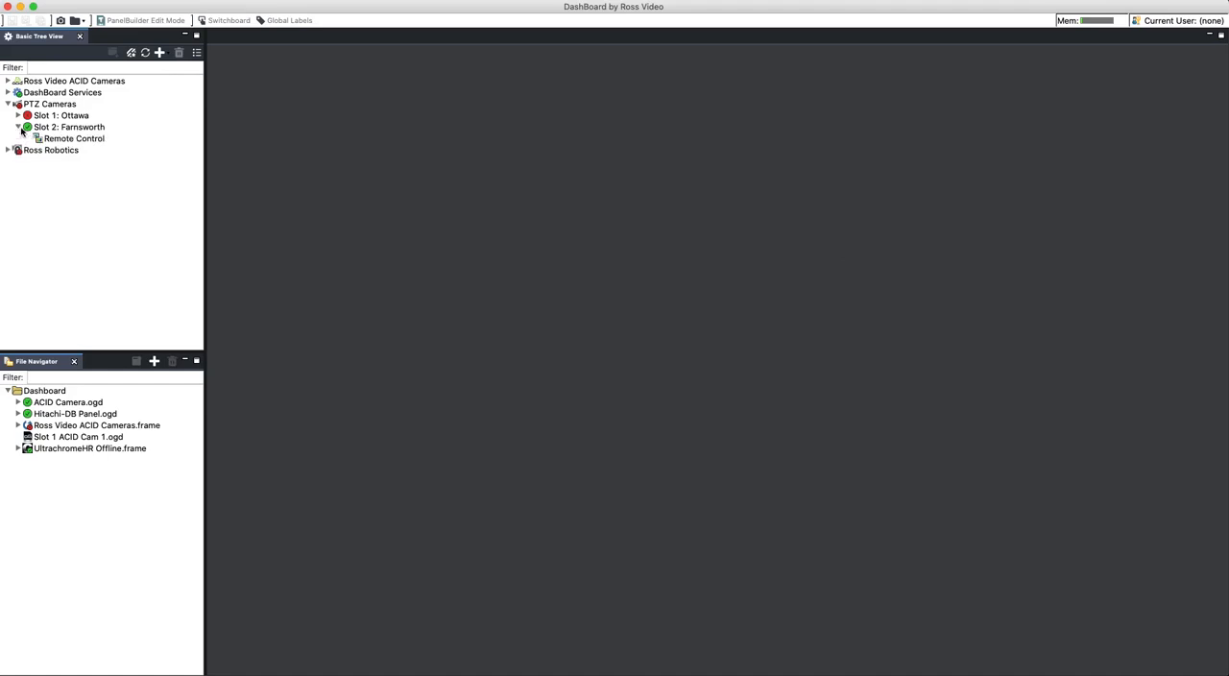
{"action": "left_click", "coordinate": [17, 128]}
{"action": "left_click", "coordinate": [17, 127]}
{"action": "double_click", "coordinate": [80, 140]}
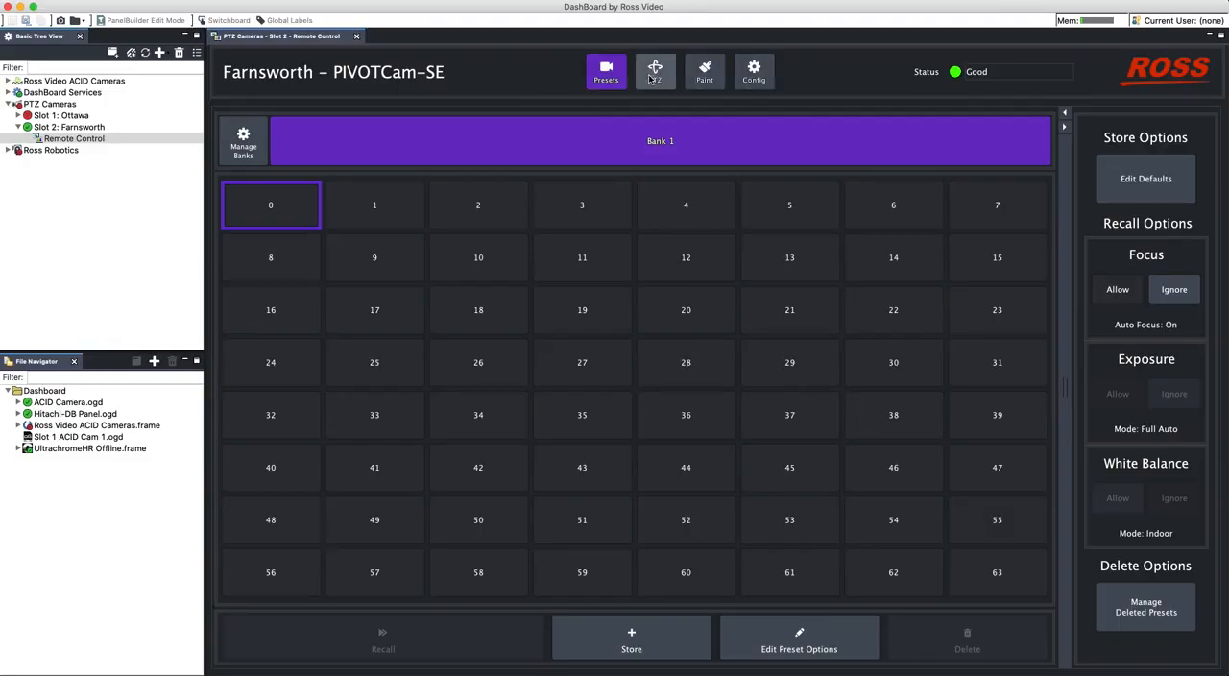
- Configure the camera's SDI video mode to 1080p at 59.94 Hz and apply the changes
{"action": "left_click", "coordinate": [753, 81]}
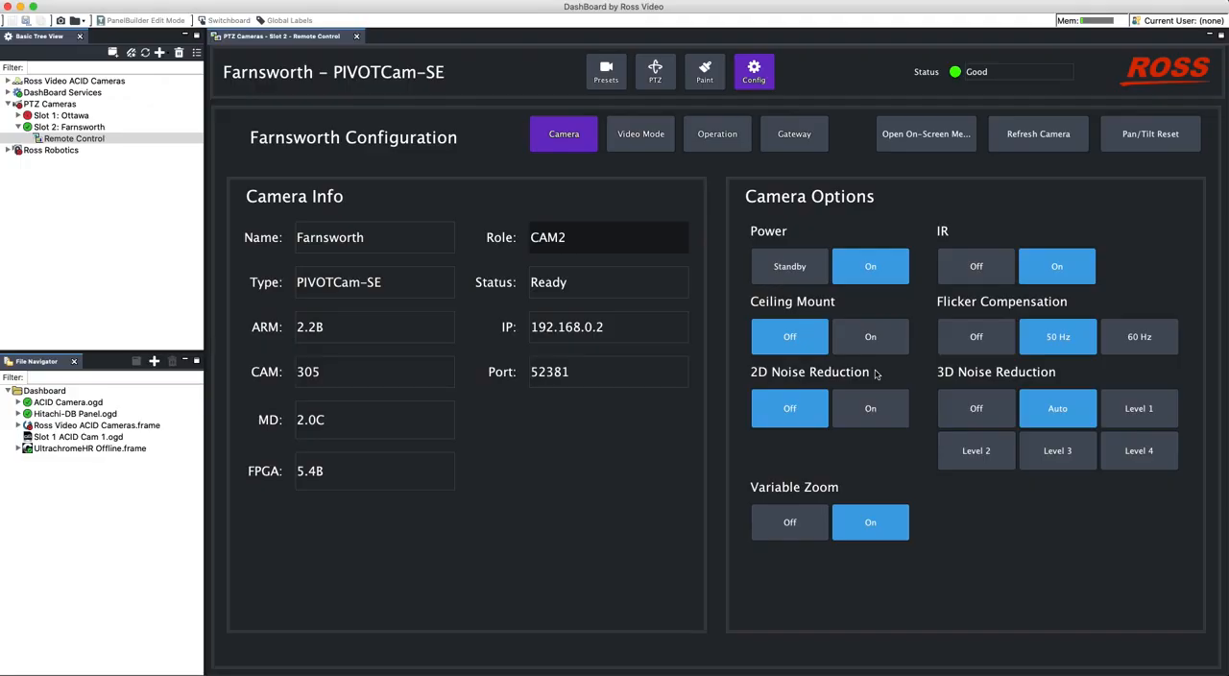
{"action": "left_click", "coordinate": [644, 142]}
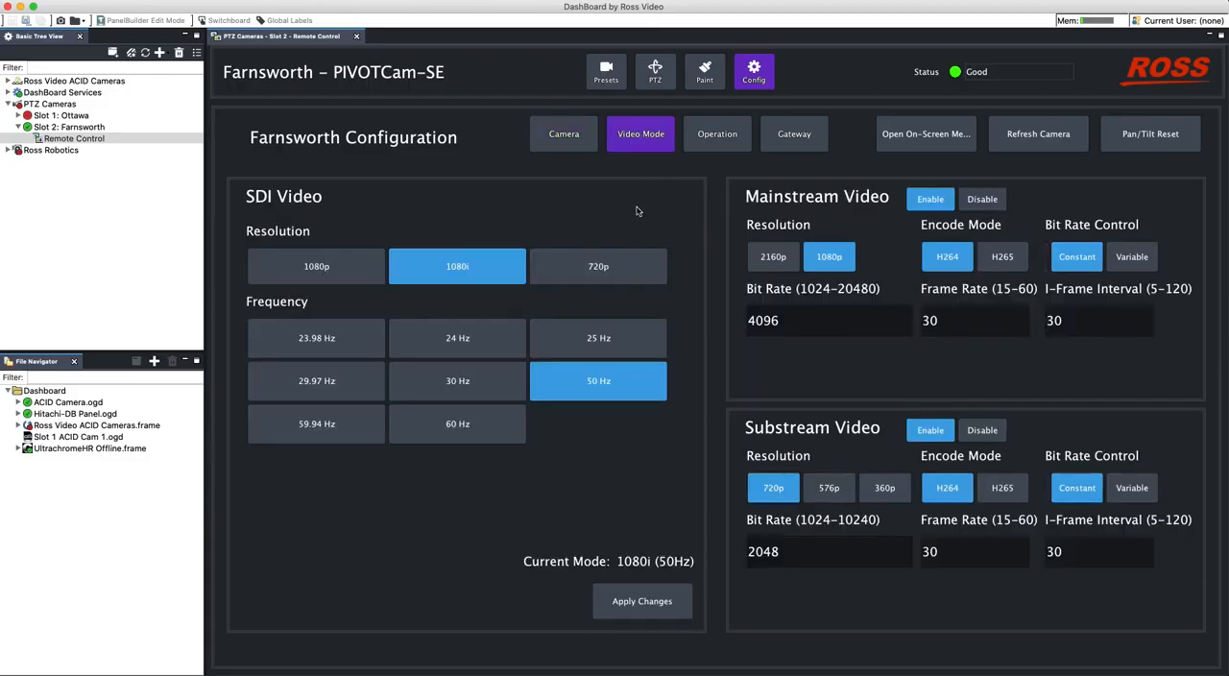
{"action": "left_click", "coordinate": [293, 280]}
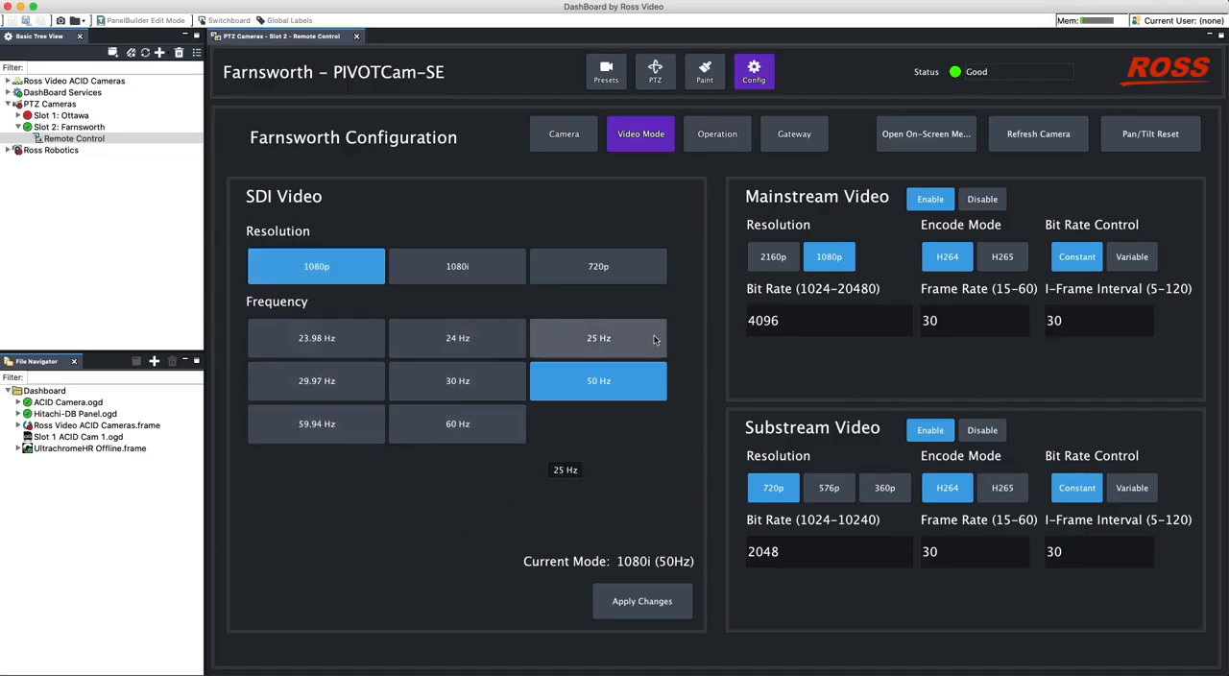
{"action": "left_click", "coordinate": [355, 437]}
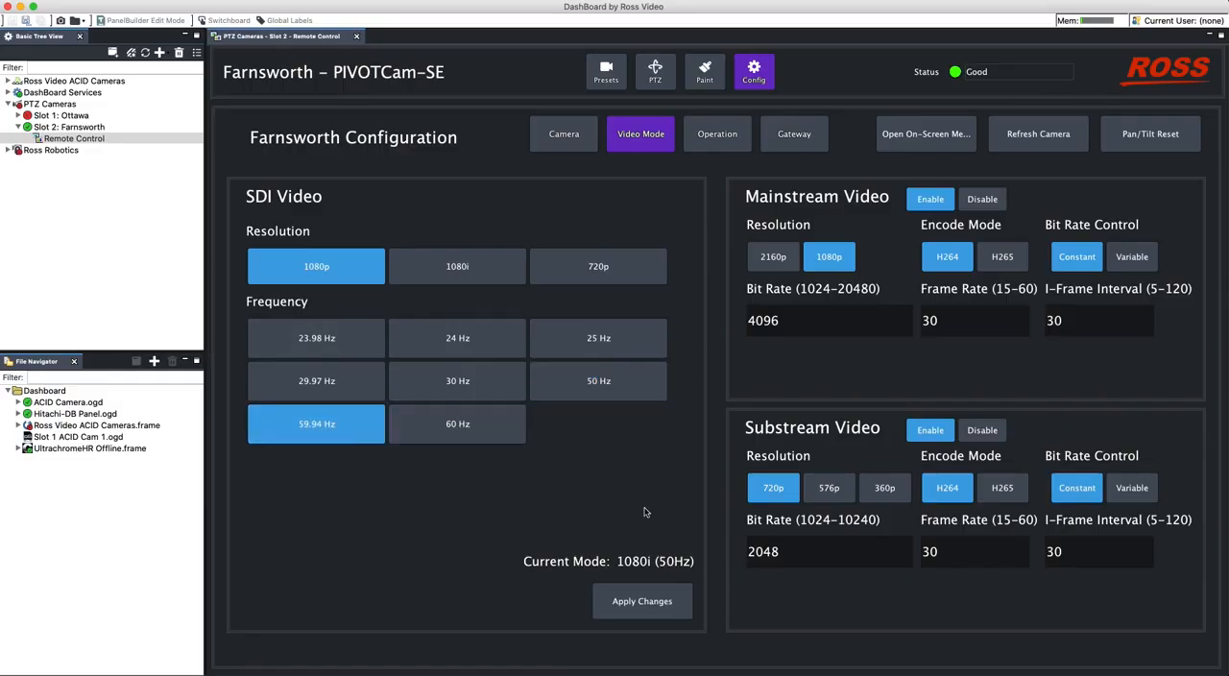
{"action": "left_click", "coordinate": [665, 613]}
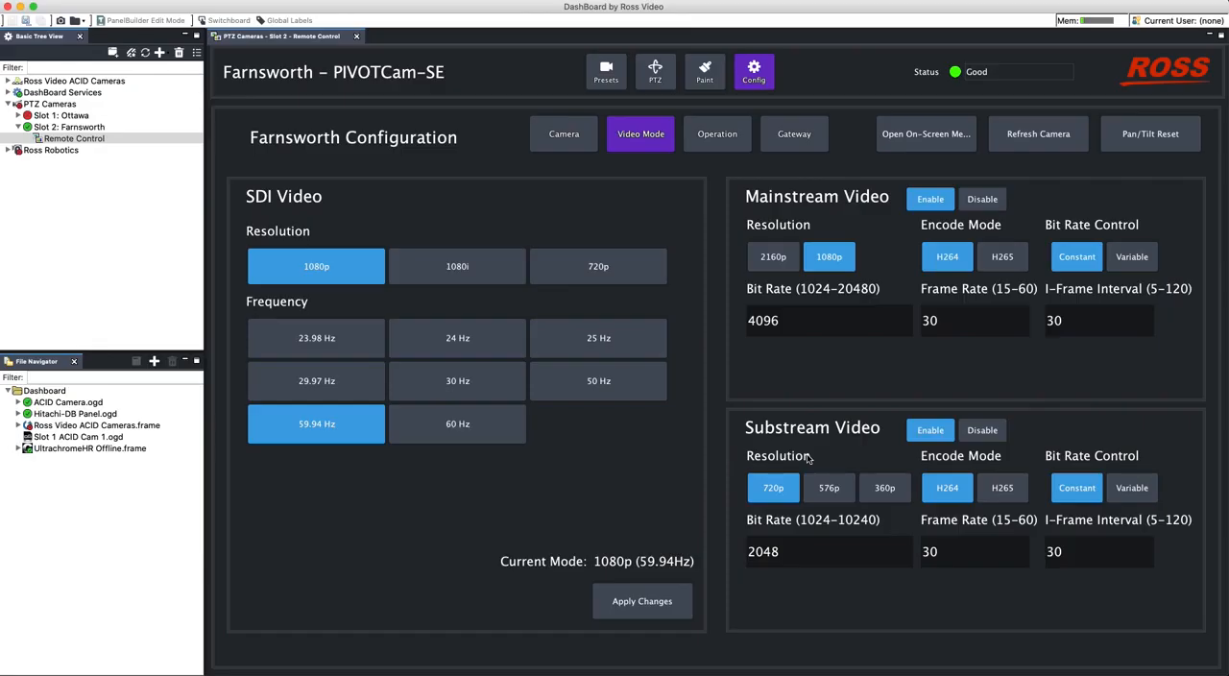
- Show the camera's Operation settings and maximize the Remote Control view
{"action": "left_click", "coordinate": [711, 145]}
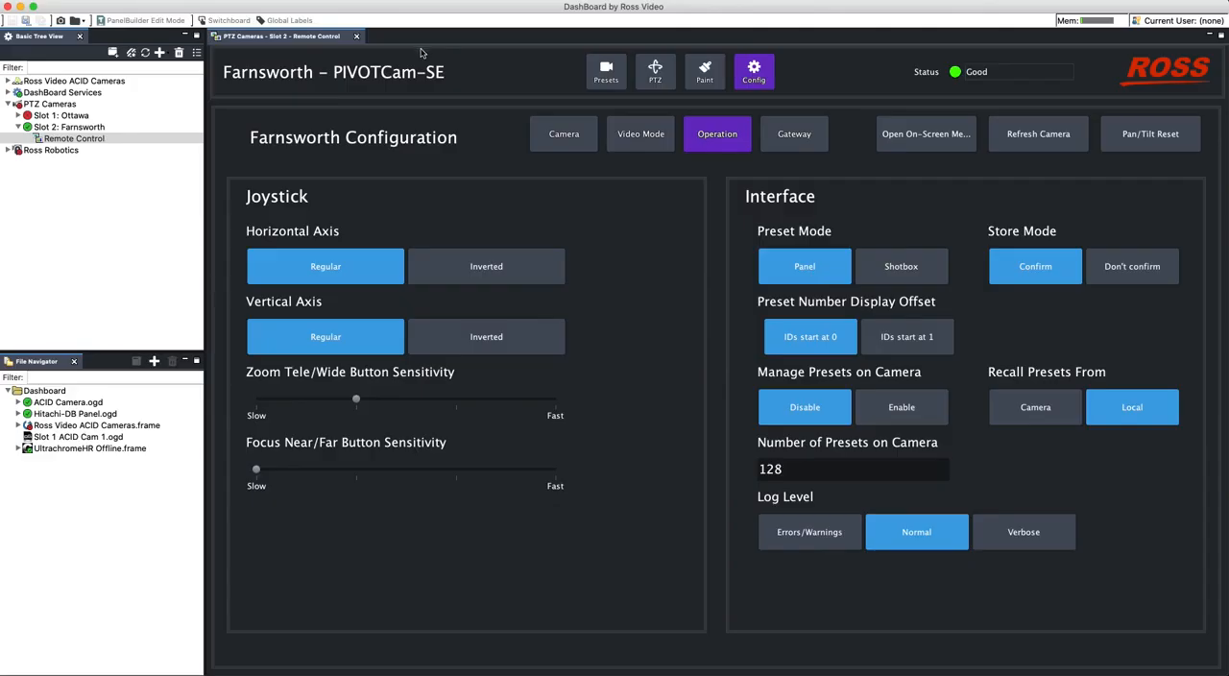
{"action": "double_click", "coordinate": [332, 39]}
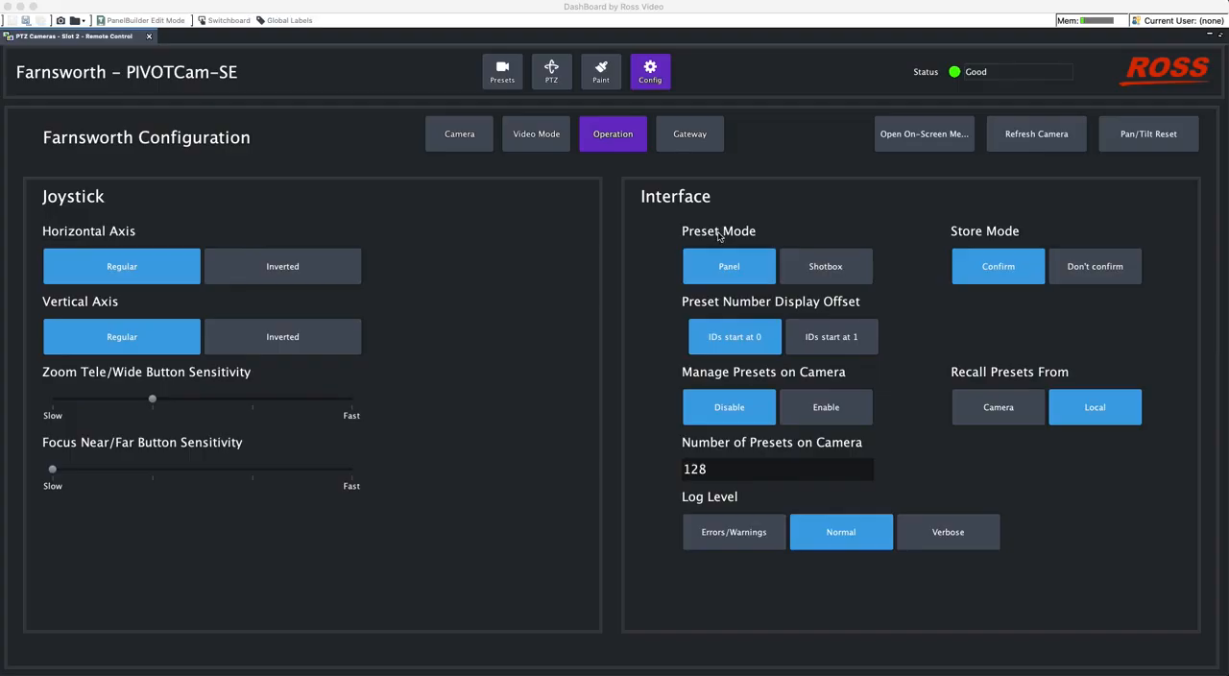
- Store preset 2 in Bank 1 with the name 2, and select presets 1 and 2 in turn
{"action": "left_click", "coordinate": [503, 72]}
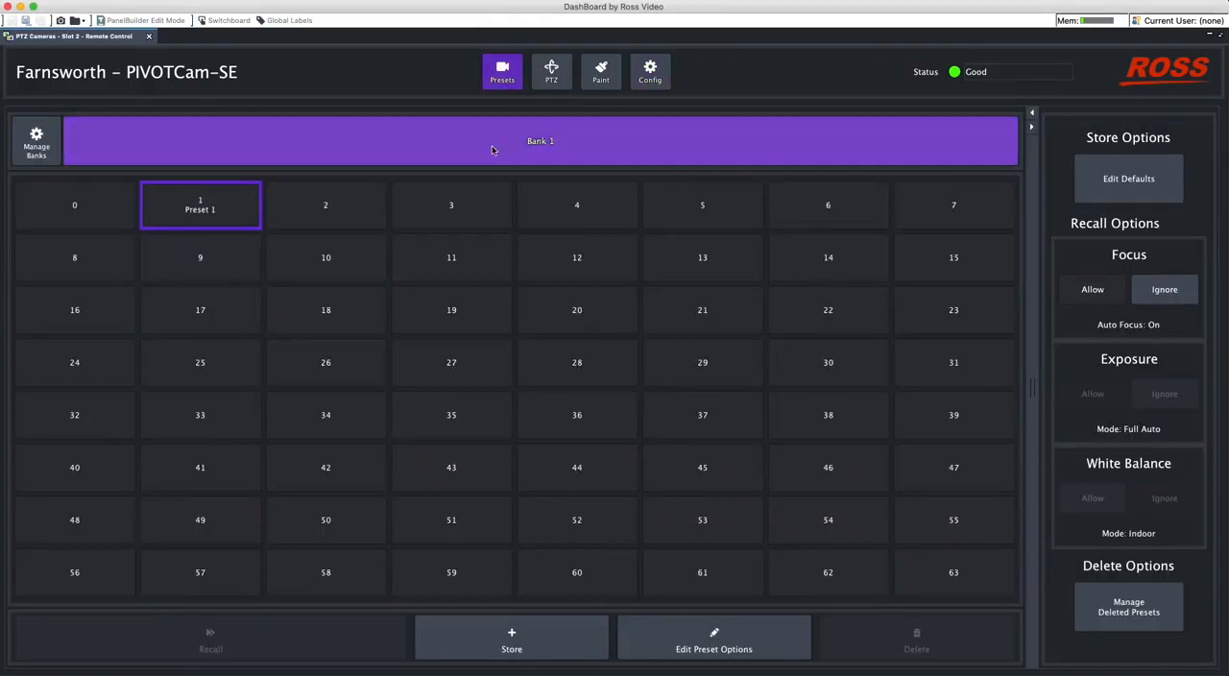
{"action": "left_click", "coordinate": [373, 212]}
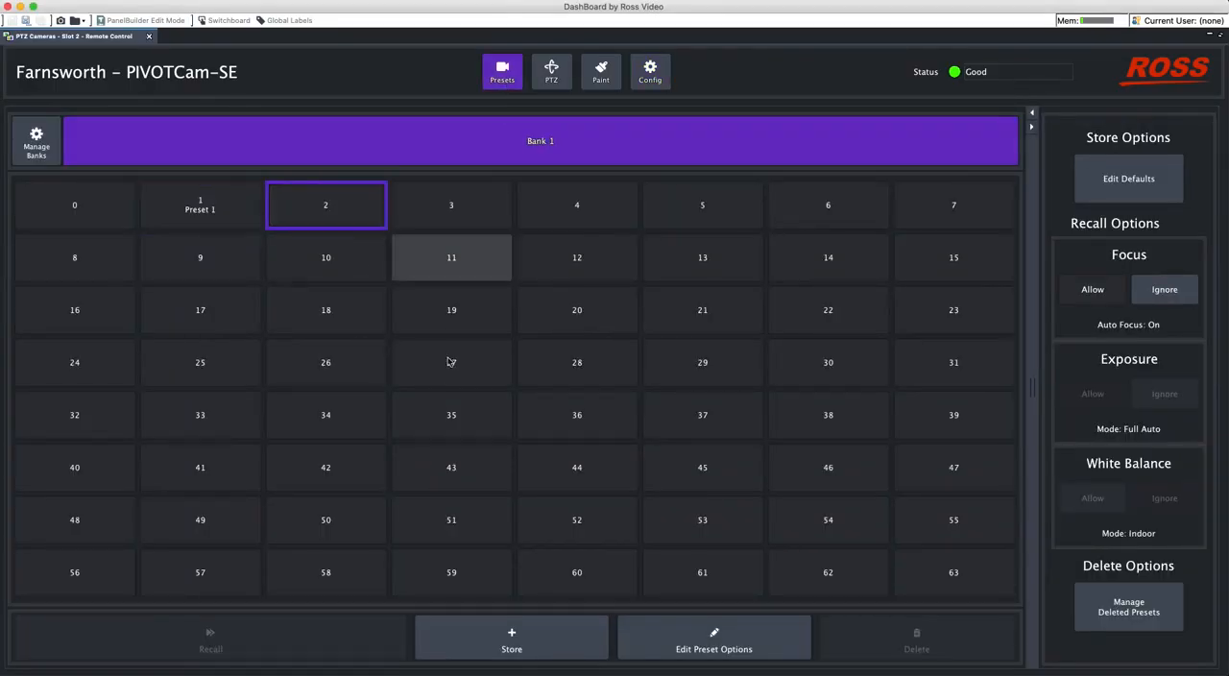
{"action": "left_click", "coordinate": [521, 651]}
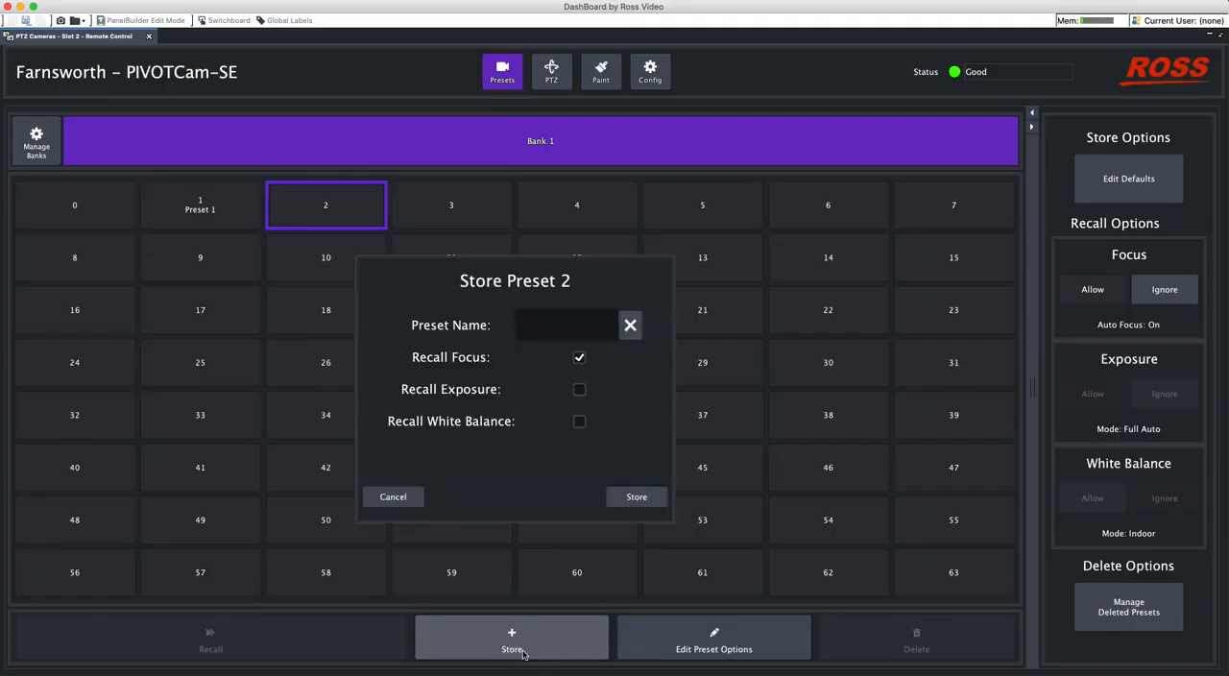
{"action": "left_click", "coordinate": [554, 330]}
{"action": "type", "text": "2"}
{"action": "left_click", "coordinate": [635, 497]}
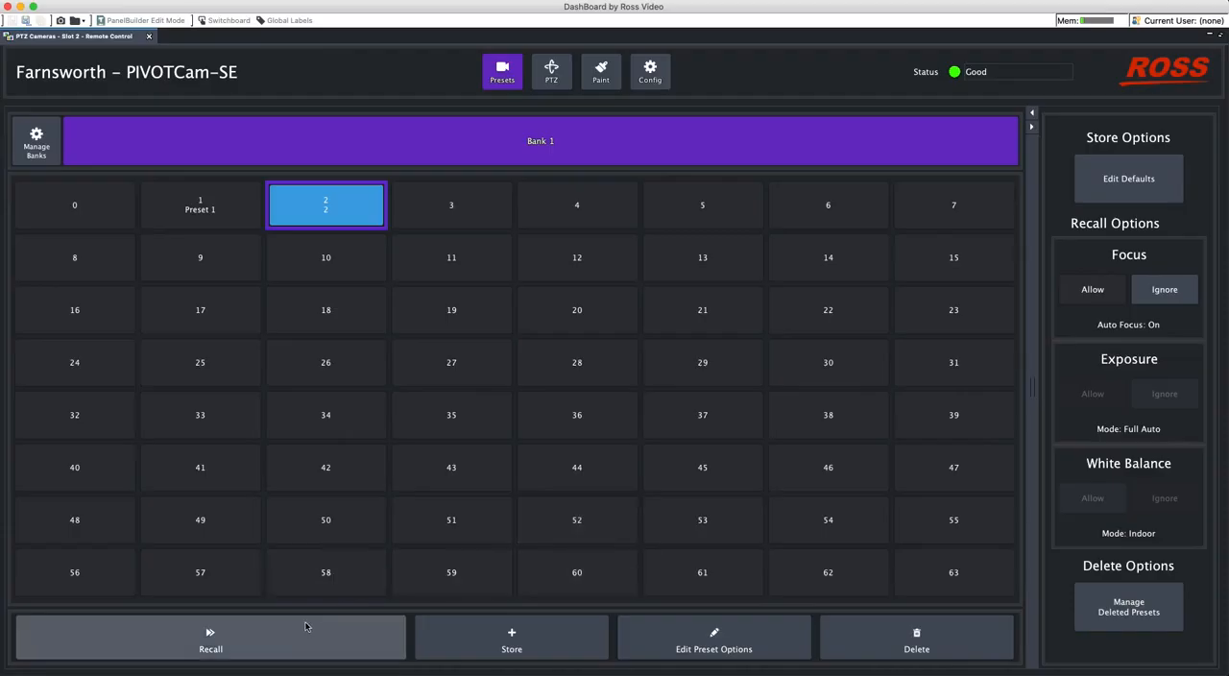
{"action": "left_click", "coordinate": [205, 217]}
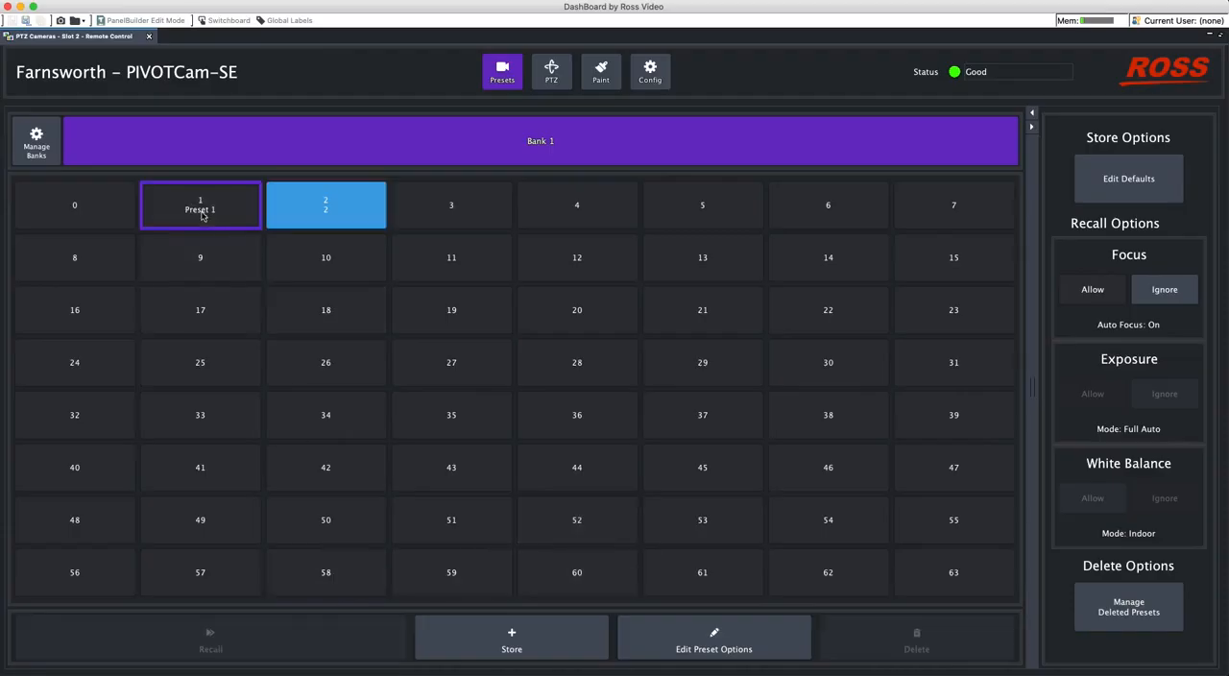
{"action": "left_click", "coordinate": [333, 201]}
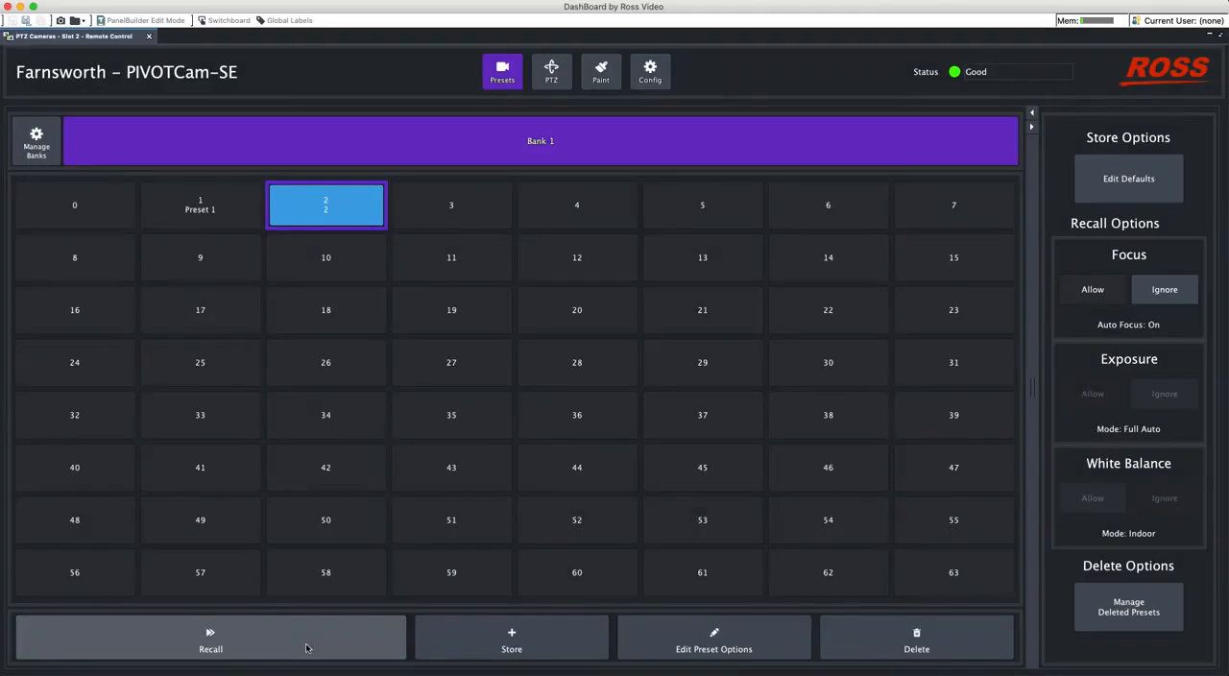
- Change the Preset Mode in the camera's operation configuration to Shotbox
{"action": "left_click", "coordinate": [646, 75]}
{"action": "left_click", "coordinate": [821, 267]}
{"action": "left_click", "coordinate": [591, 500]}
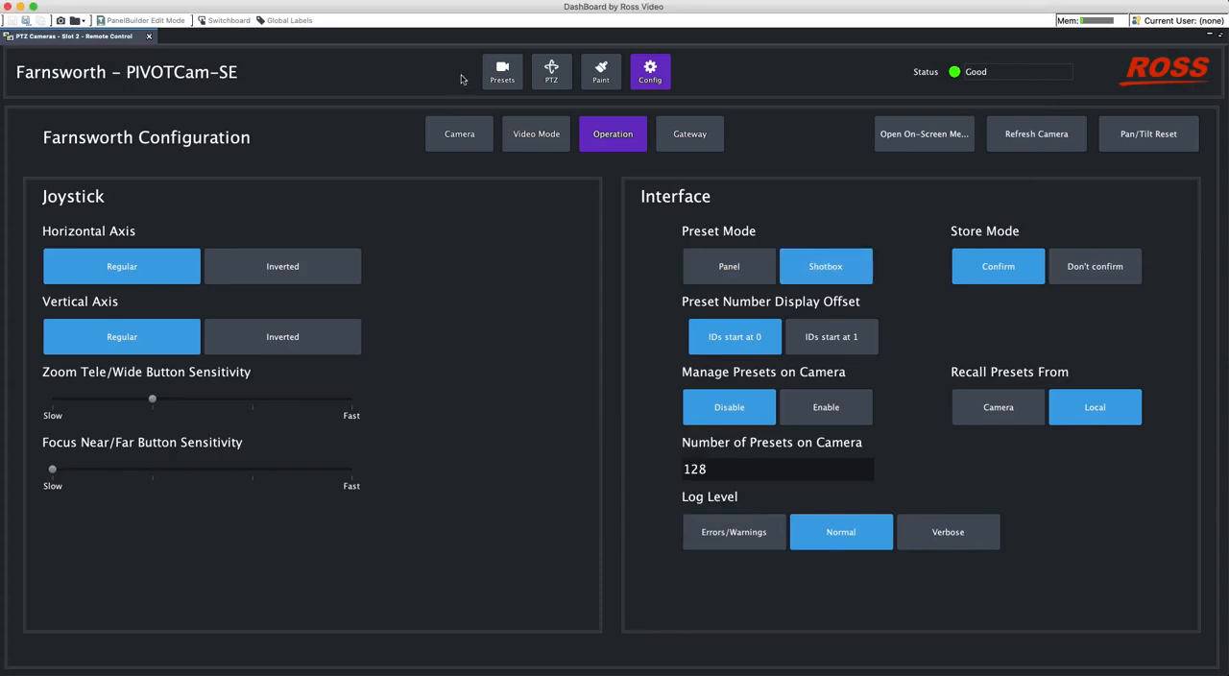
- Return to the presets and cycle through the Store, Edit Preset Options and Recall modes
{"action": "left_click", "coordinate": [498, 73]}
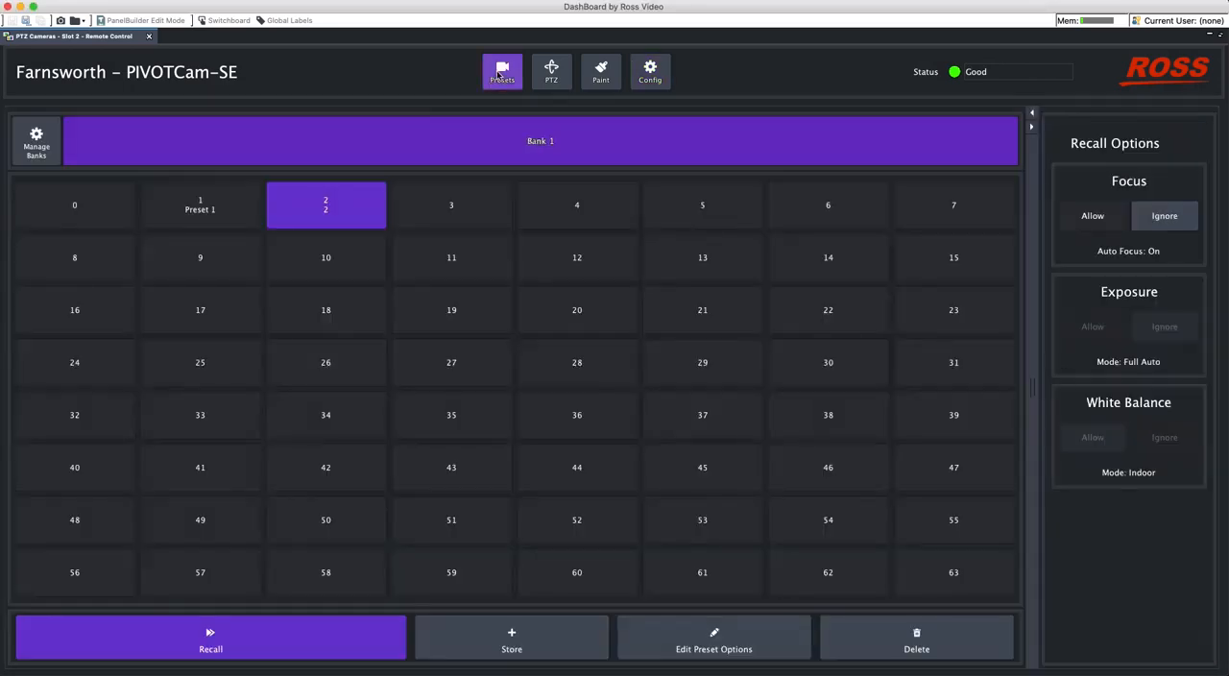
{"action": "left_click", "coordinate": [526, 635]}
{"action": "left_click", "coordinate": [759, 633]}
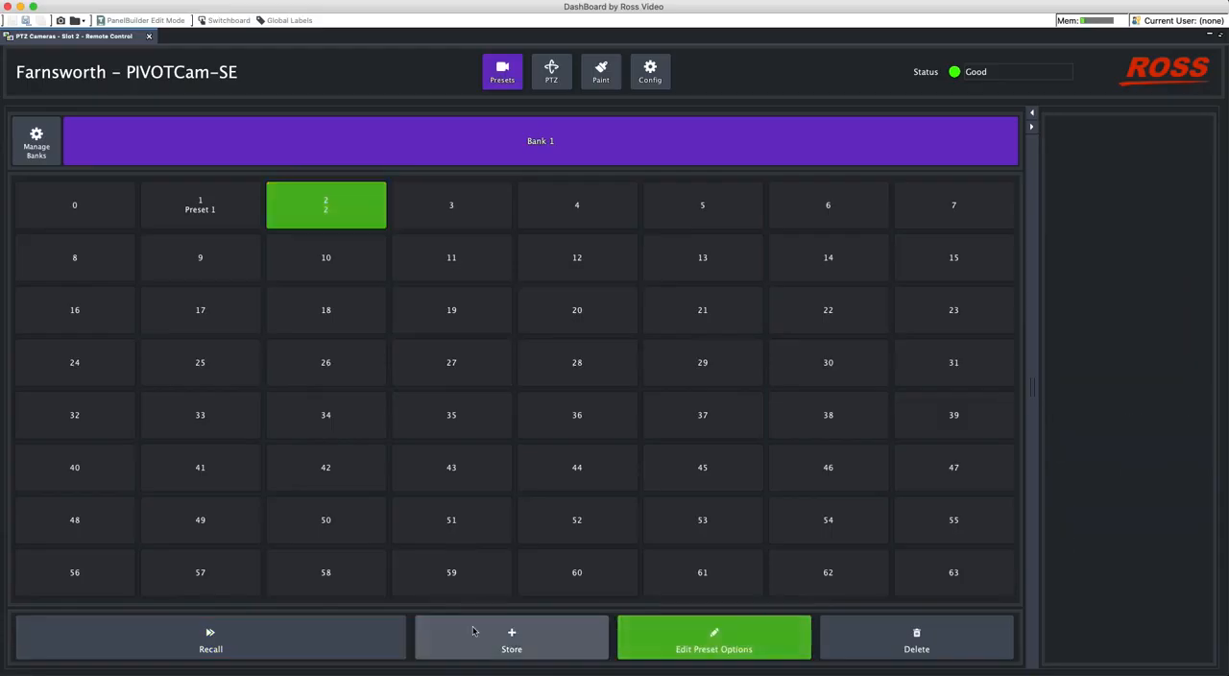
{"action": "left_click", "coordinate": [326, 631]}
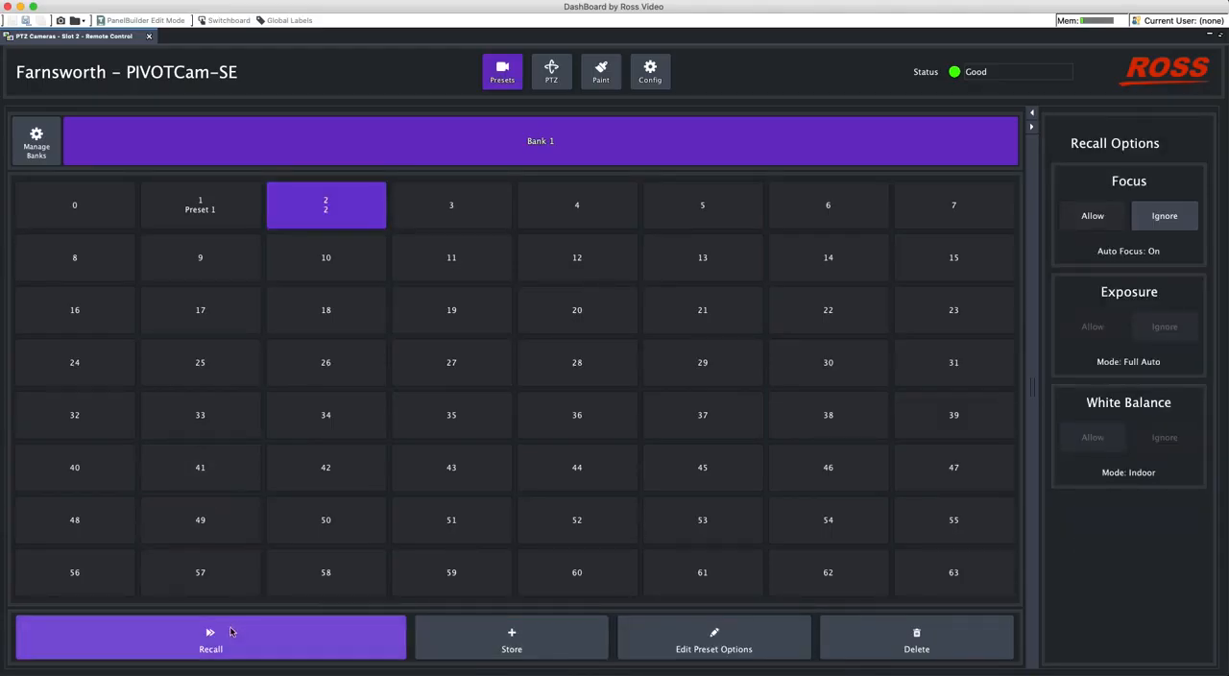
- Try to recall preset 26 and several other empty presets, dismissing each resulting dialog
{"action": "left_click", "coordinate": [341, 360]}
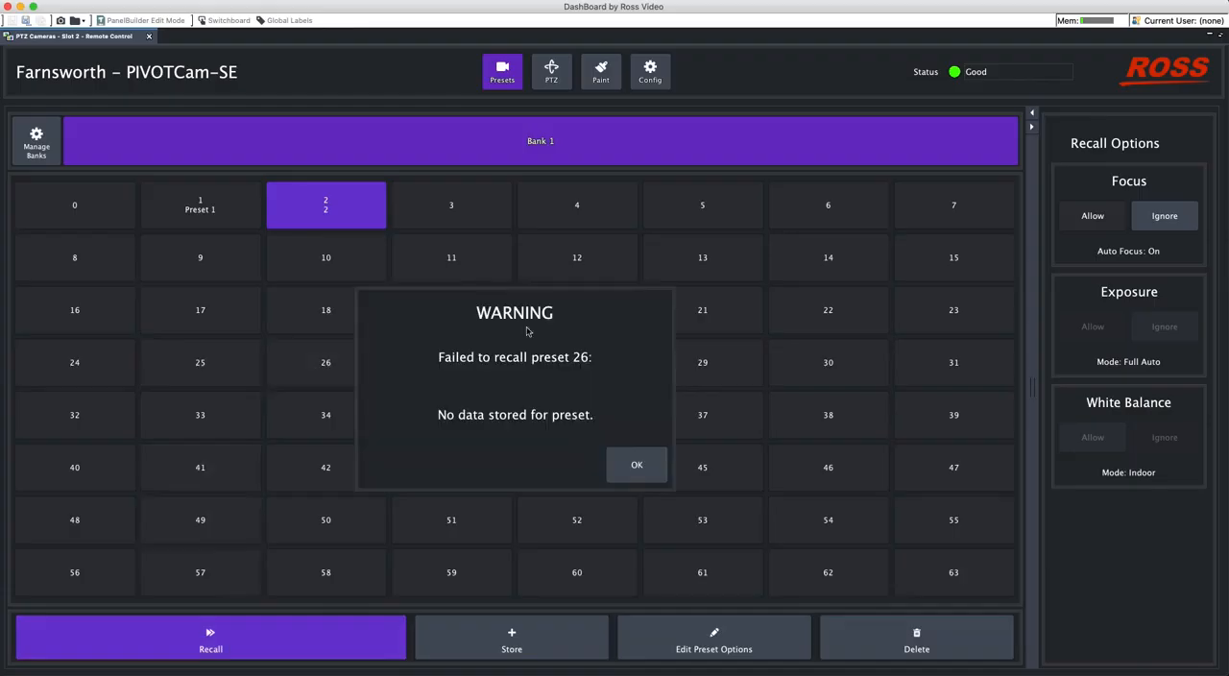
{"action": "left_click", "coordinate": [626, 461]}
{"action": "left_click", "coordinate": [649, 308]}
{"action": "left_click", "coordinate": [629, 456]}
{"action": "left_click", "coordinate": [573, 293]}
{"action": "left_click", "coordinate": [639, 459]}
{"action": "left_click", "coordinate": [581, 259]}
{"action": "left_click", "coordinate": [637, 456]}
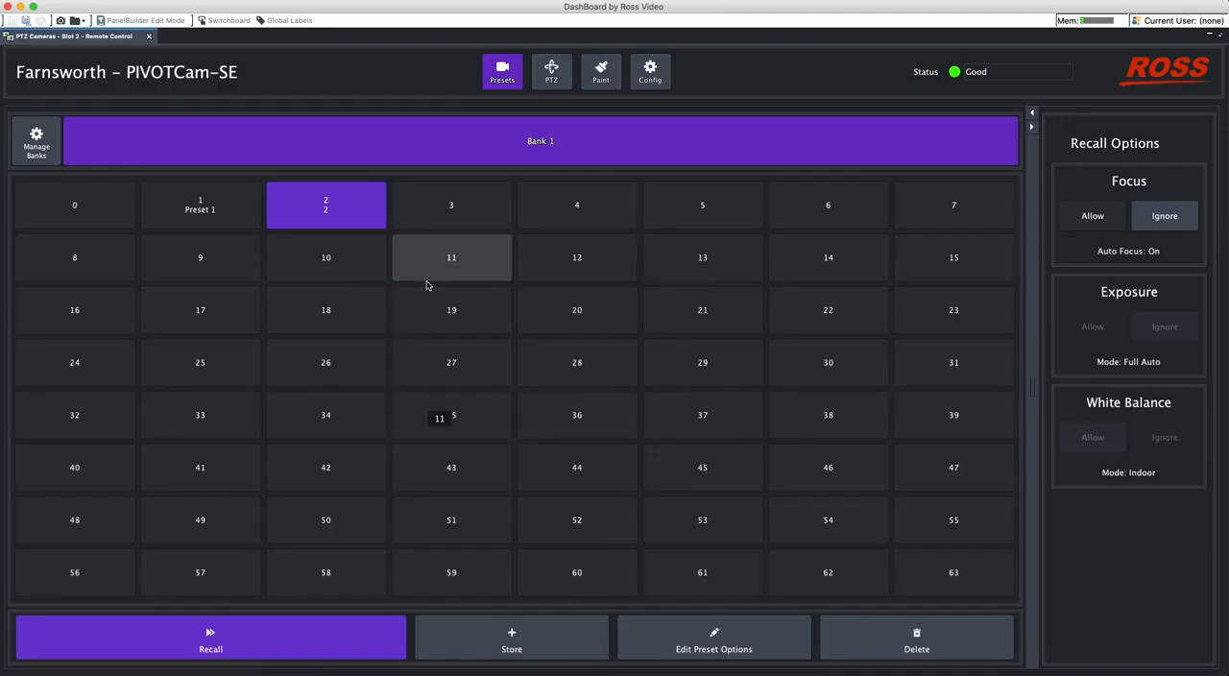
- Store presets 11 and 13 in Bank 1 with the name Untitled, panning the camera between the two
{"action": "left_click", "coordinate": [548, 639]}
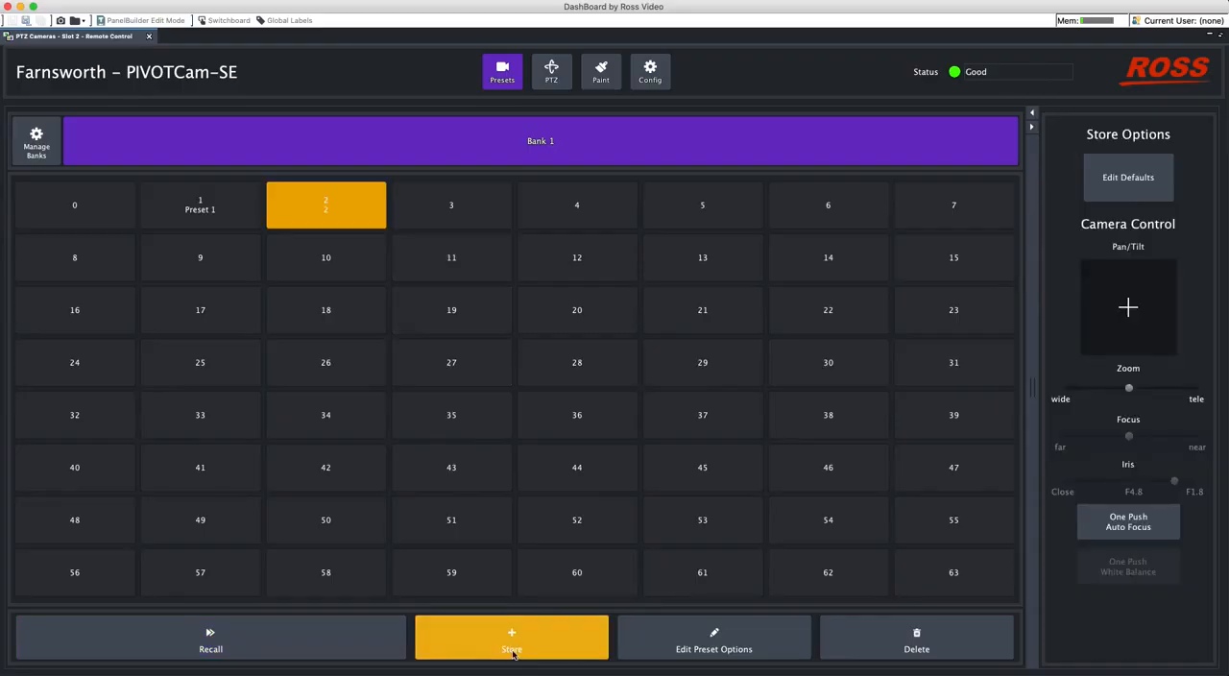
{"action": "left_click", "coordinate": [457, 263]}
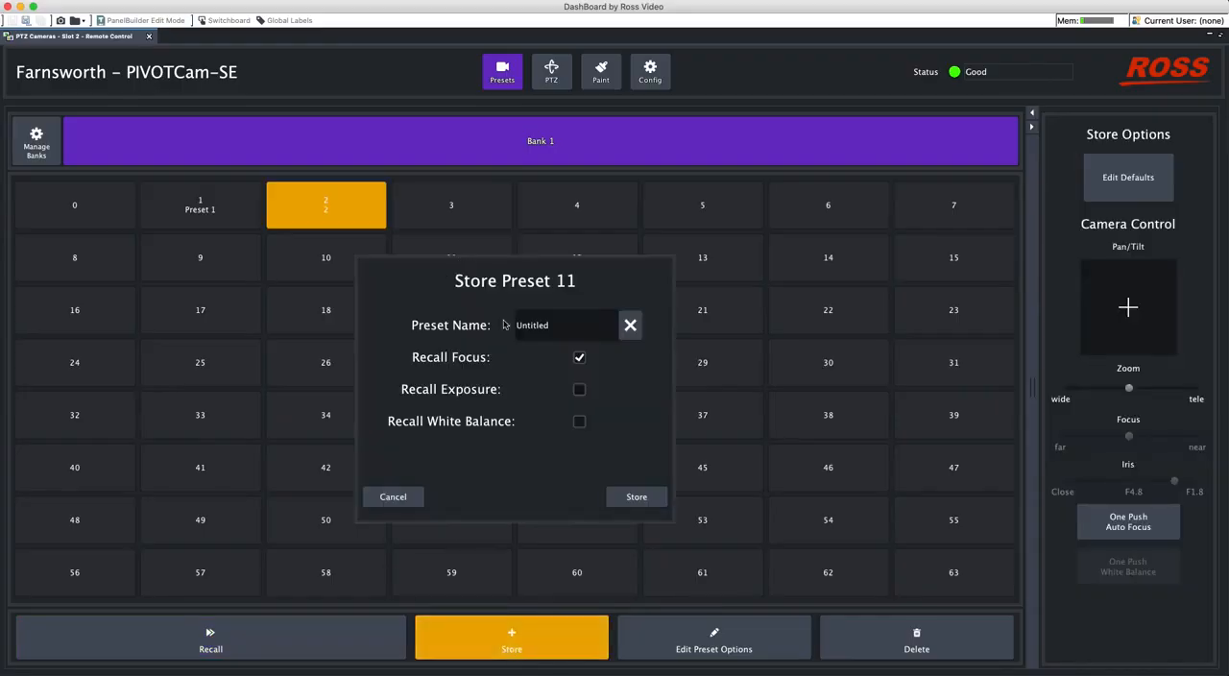
{"action": "left_click", "coordinate": [630, 498]}
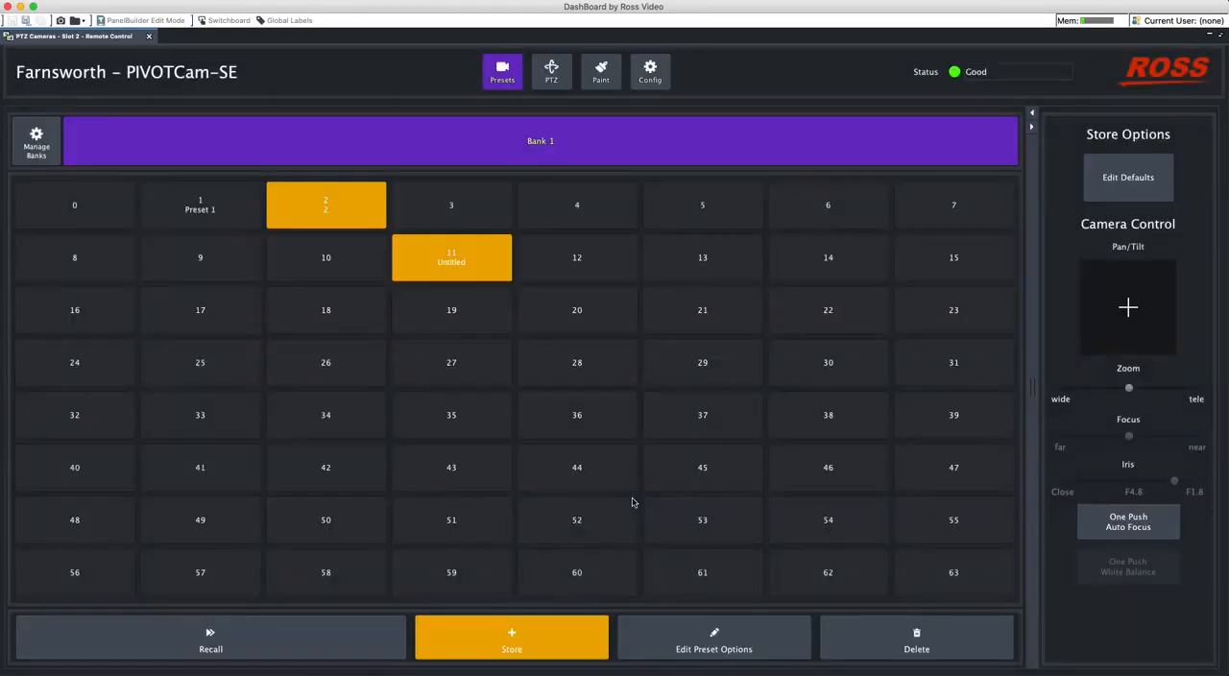
{"action": "left_click_drag", "start_coordinate": [1129, 306], "coordinate": [1161, 305]}
{"action": "left_click", "coordinate": [720, 271]}
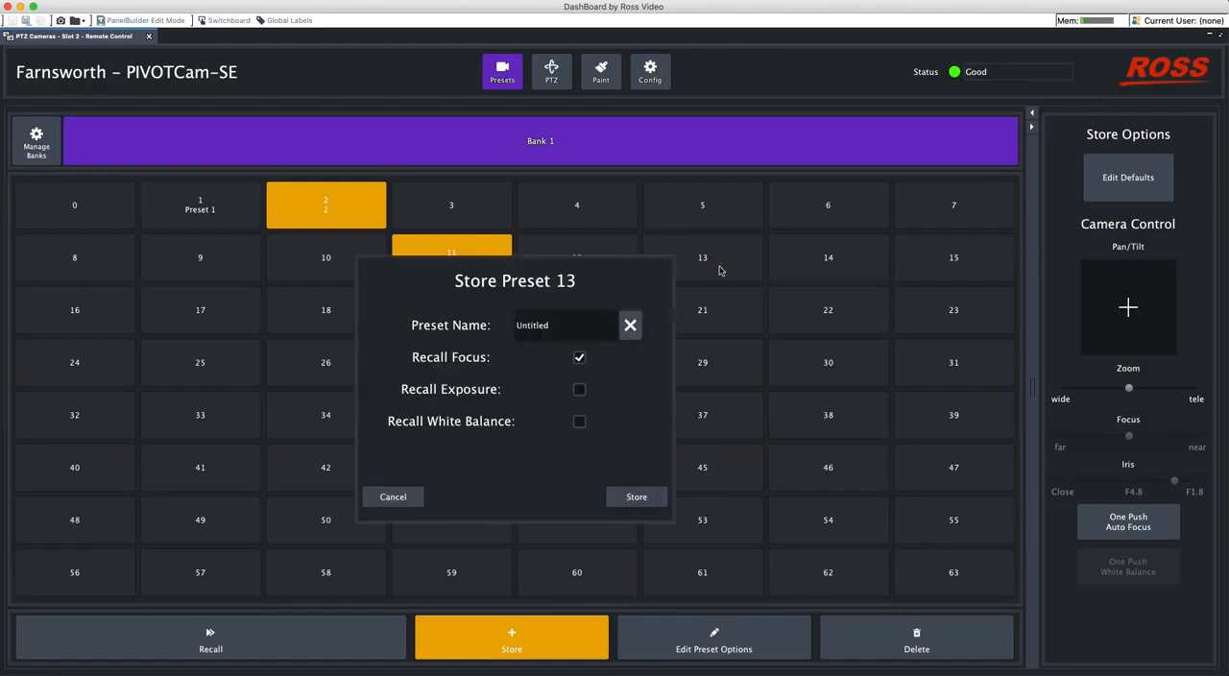
{"action": "left_click", "coordinate": [654, 500]}
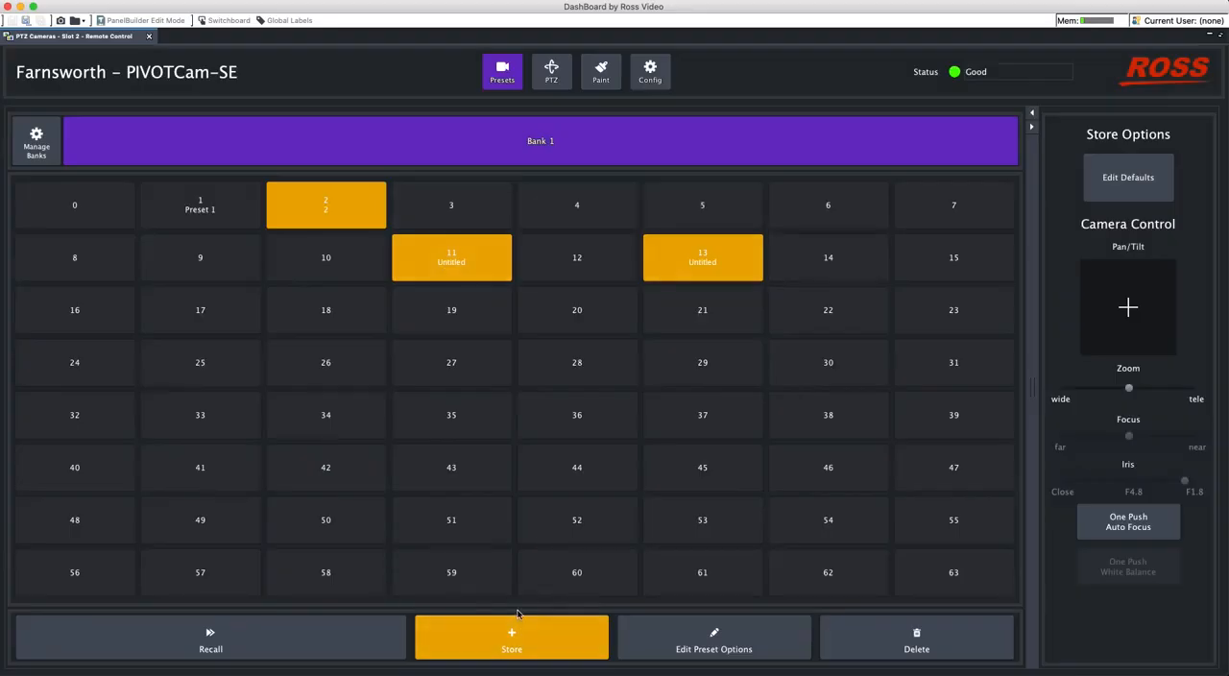
- Try to delete presets 13, 11 and 2 from Bank 1
{"action": "left_click", "coordinate": [887, 653]}
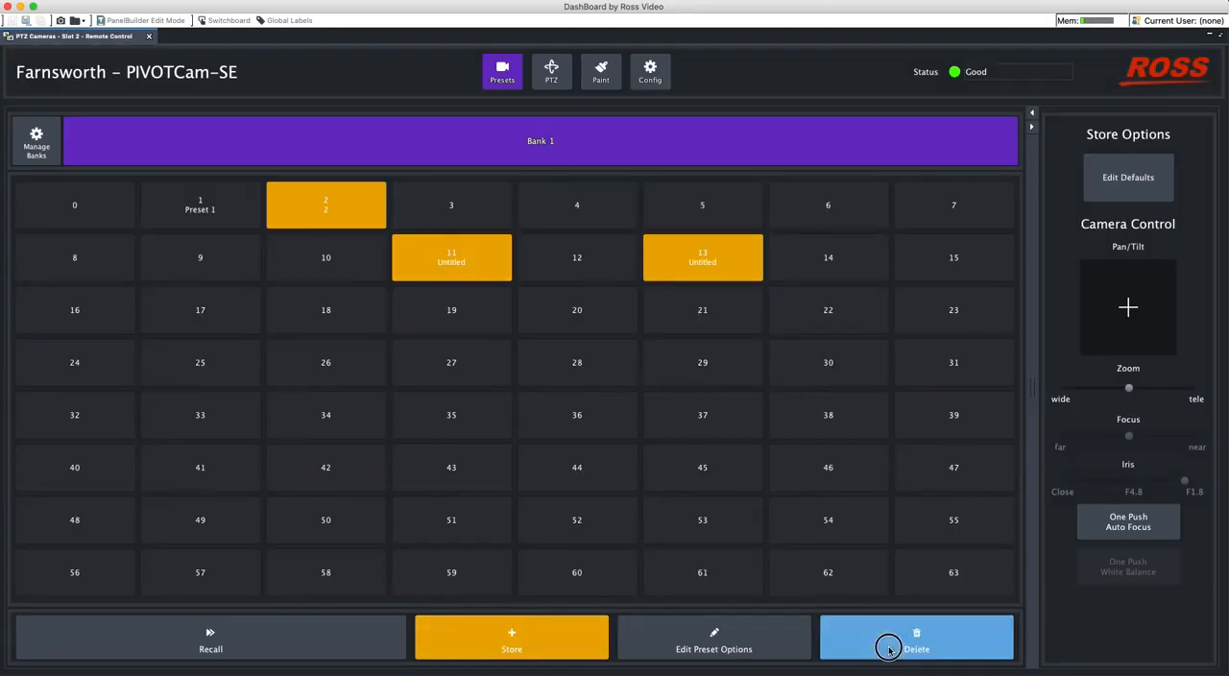
{"action": "left_click", "coordinate": [719, 274]}
{"action": "left_click", "coordinate": [447, 266]}
{"action": "left_click", "coordinate": [338, 199]}
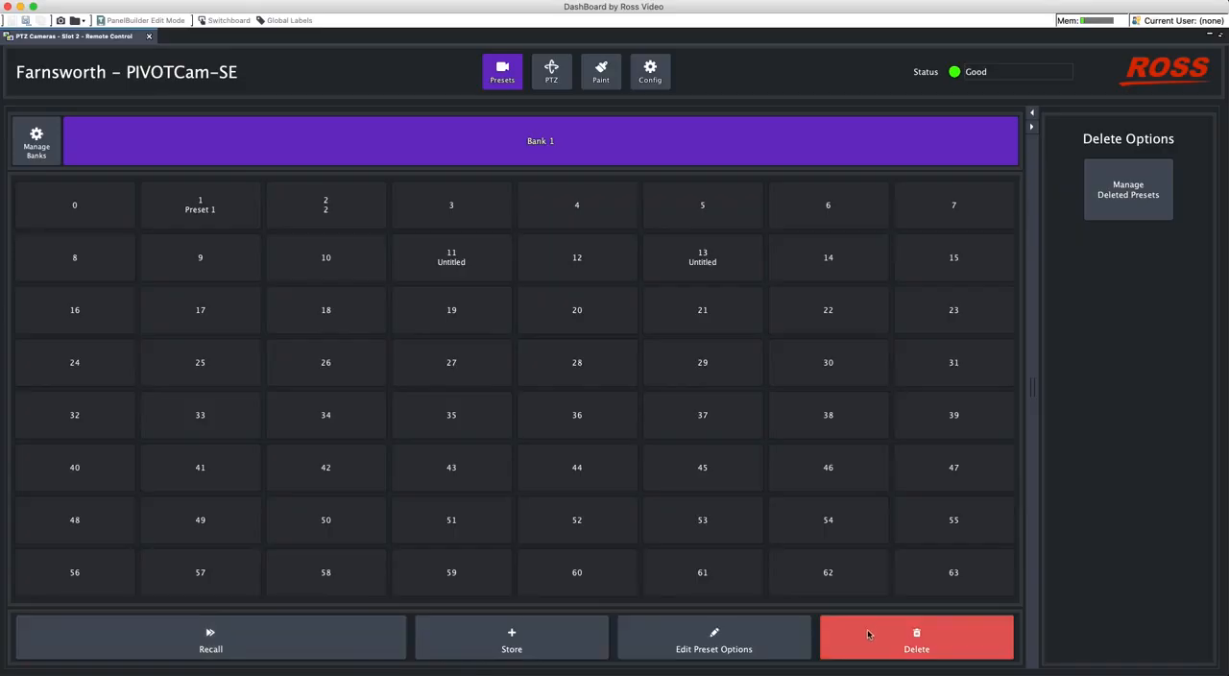
- Change the camera's Preset Mode to Panel and select presets 19 and 4 in turn in the preset grid
{"action": "left_click", "coordinate": [644, 80]}
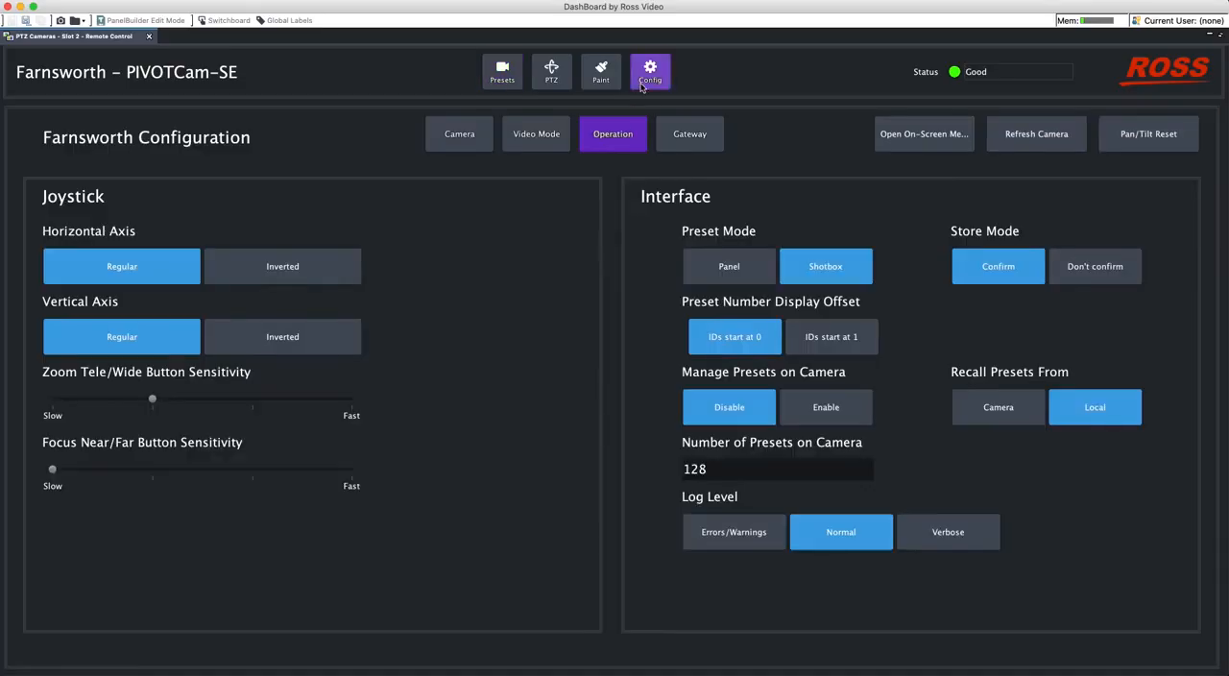
{"action": "left_click", "coordinate": [716, 262]}
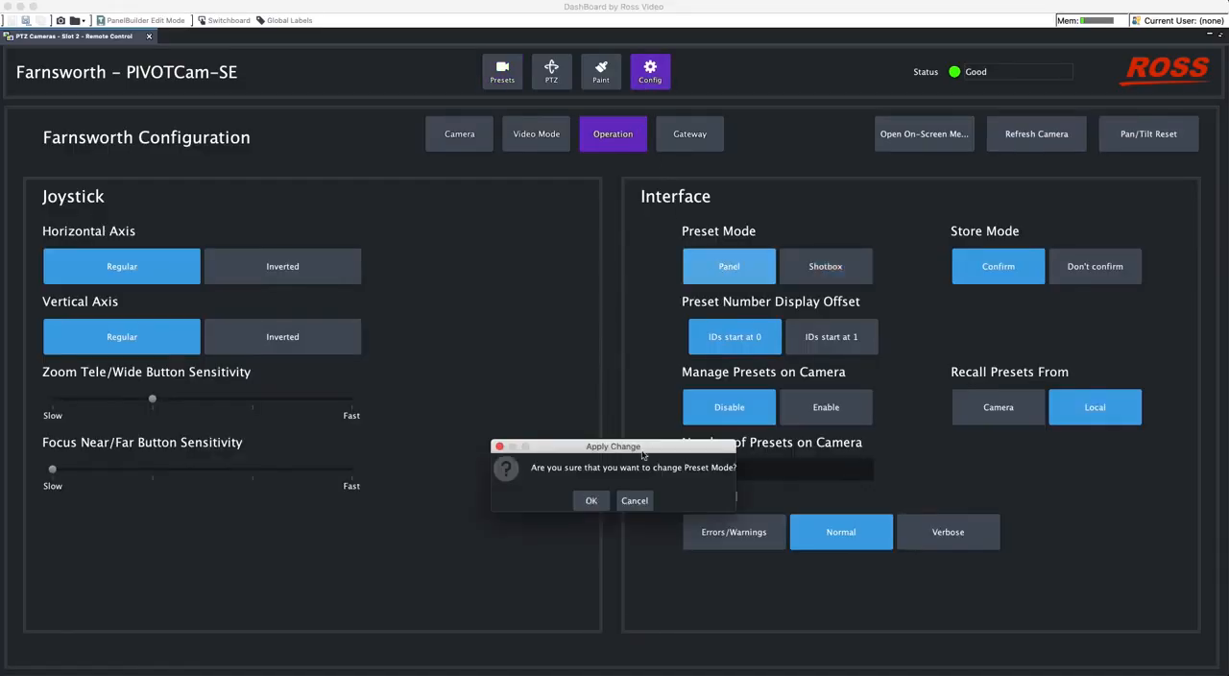
{"action": "left_click", "coordinate": [592, 501]}
{"action": "left_click", "coordinate": [501, 75]}
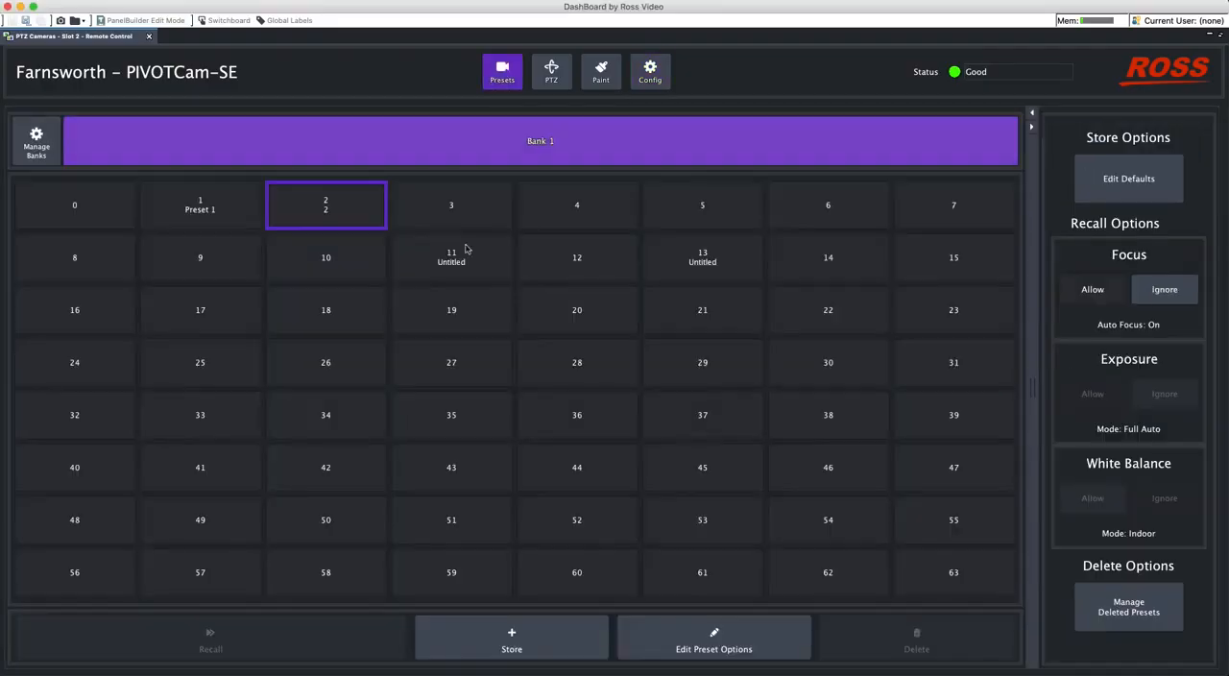
{"action": "left_click", "coordinate": [422, 311]}
{"action": "left_click", "coordinate": [566, 206]}
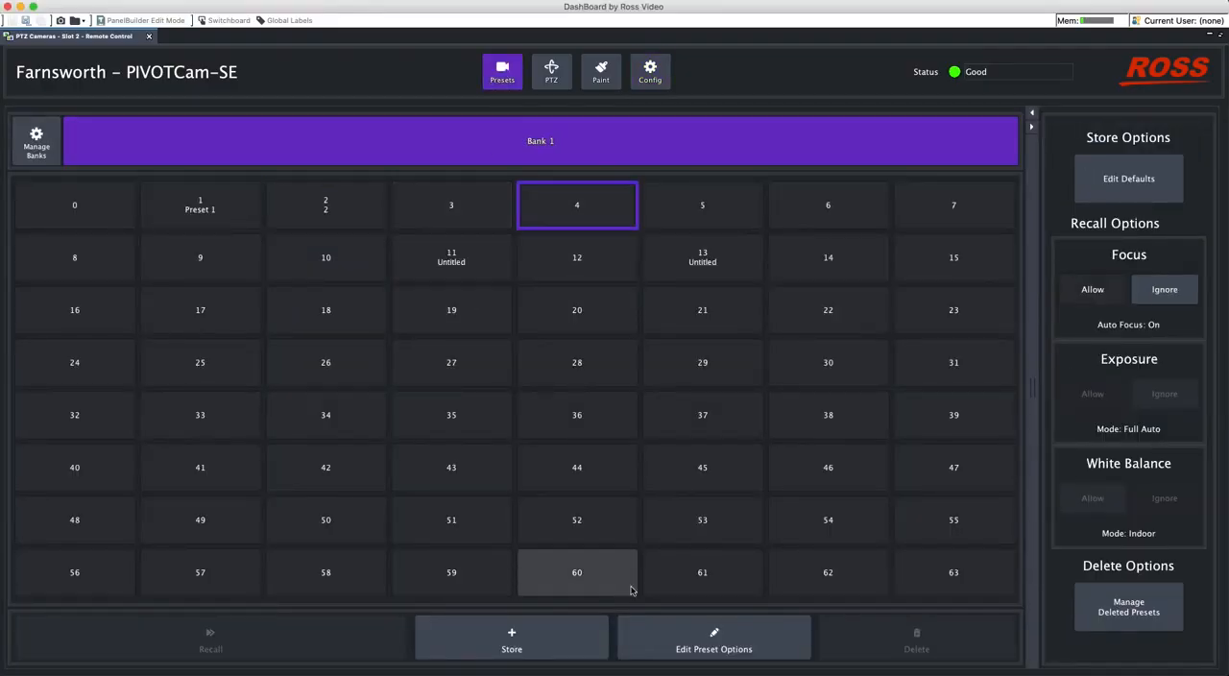
- Set the Number of Presets on Camera to 12 and enable Manage Presets on Camera in the operation configuration
{"action": "left_click", "coordinate": [661, 80]}
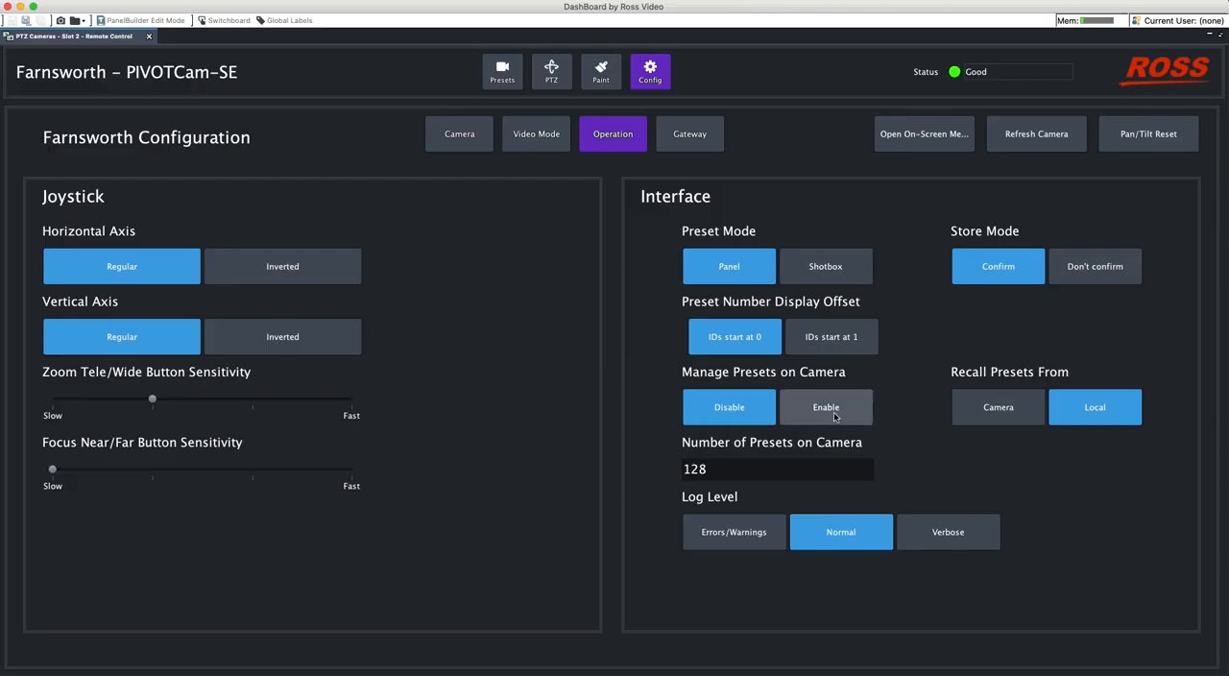
{"action": "left_click", "coordinate": [723, 470]}
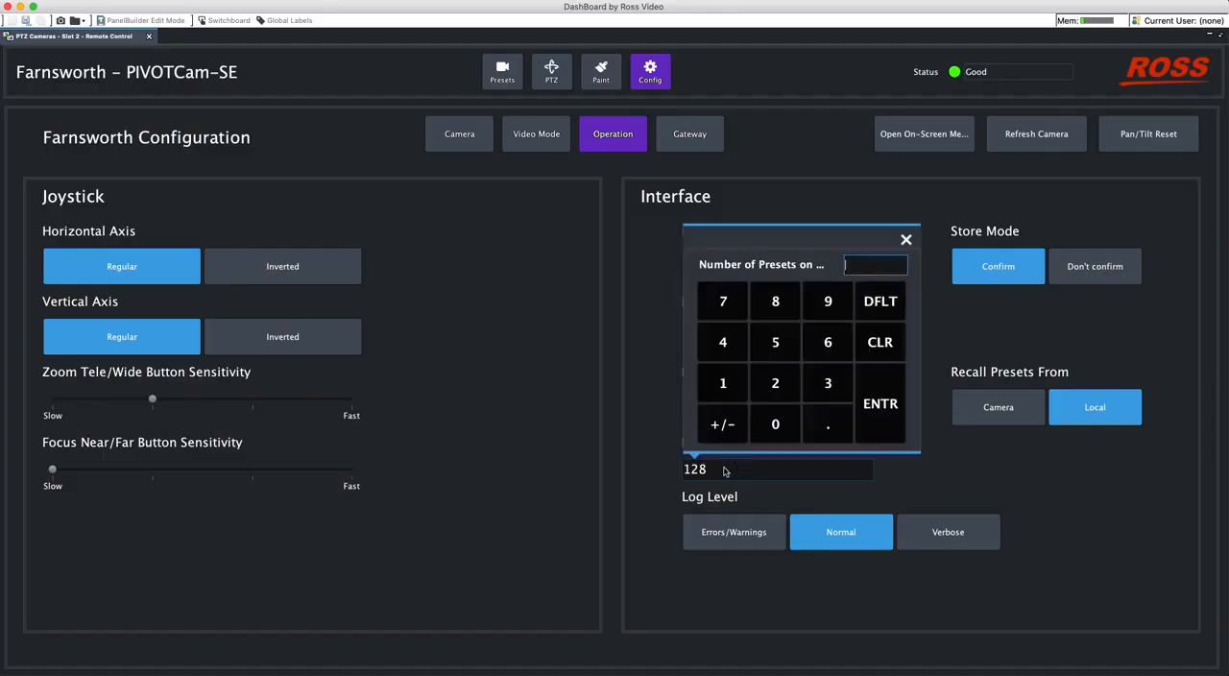
{"action": "left_click", "coordinate": [727, 389]}
{"action": "left_click", "coordinate": [775, 389]}
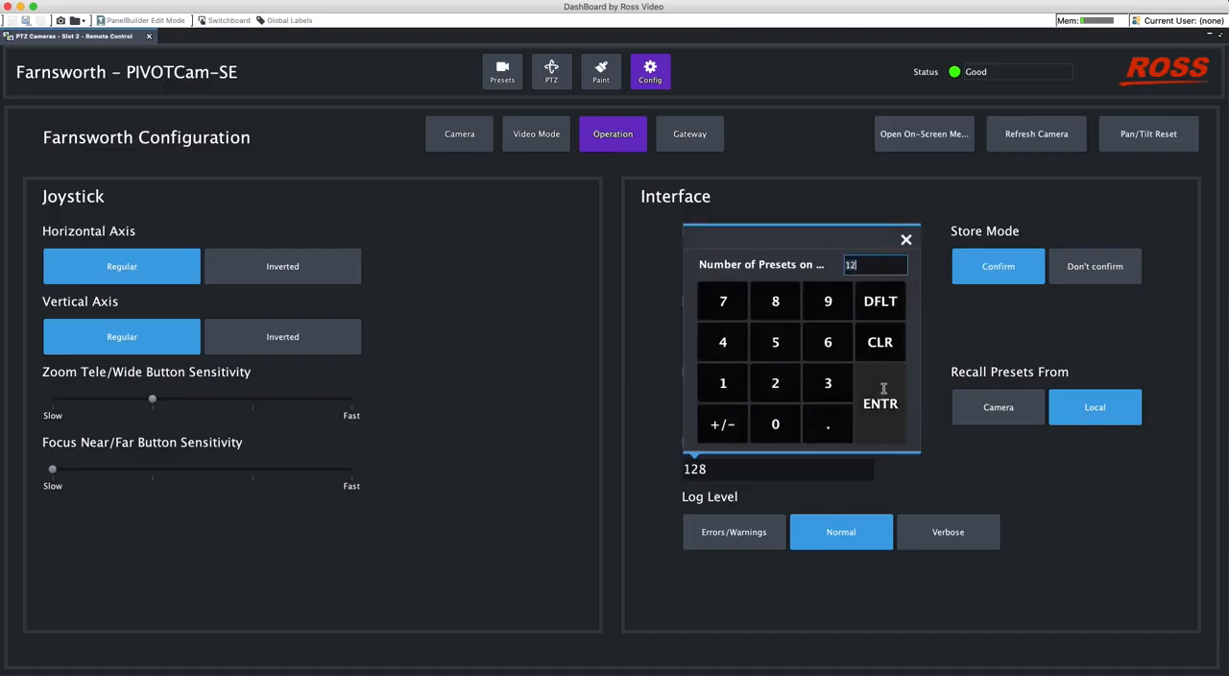
{"action": "left_click", "coordinate": [881, 403]}
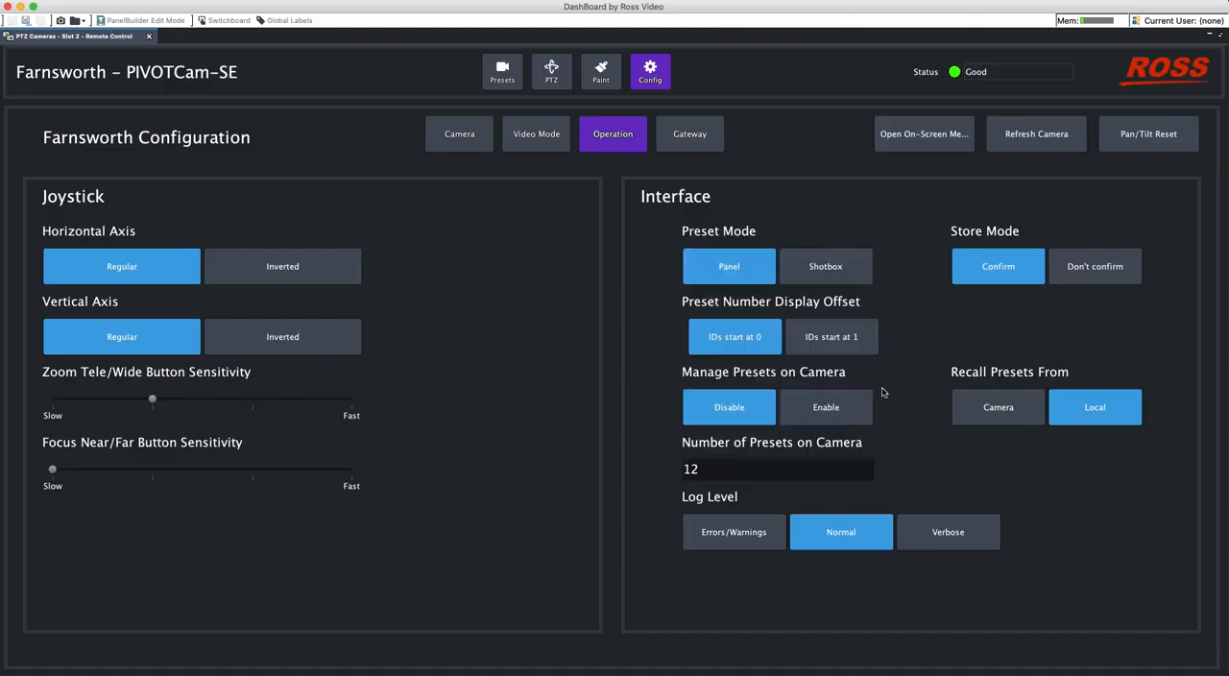
{"action": "left_click", "coordinate": [831, 407]}
{"action": "left_click", "coordinate": [586, 500]}
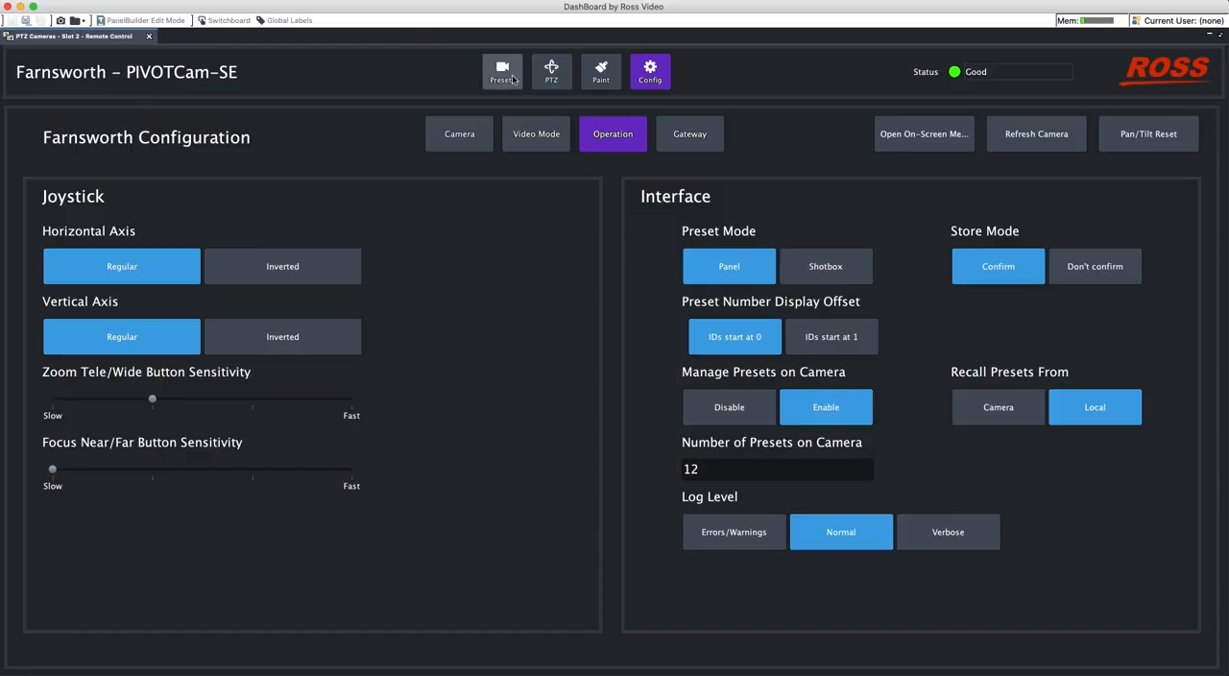
- Set the Number of Presets on Camera to 128 and disable Manage Presets on Camera
{"action": "left_click", "coordinate": [721, 477]}
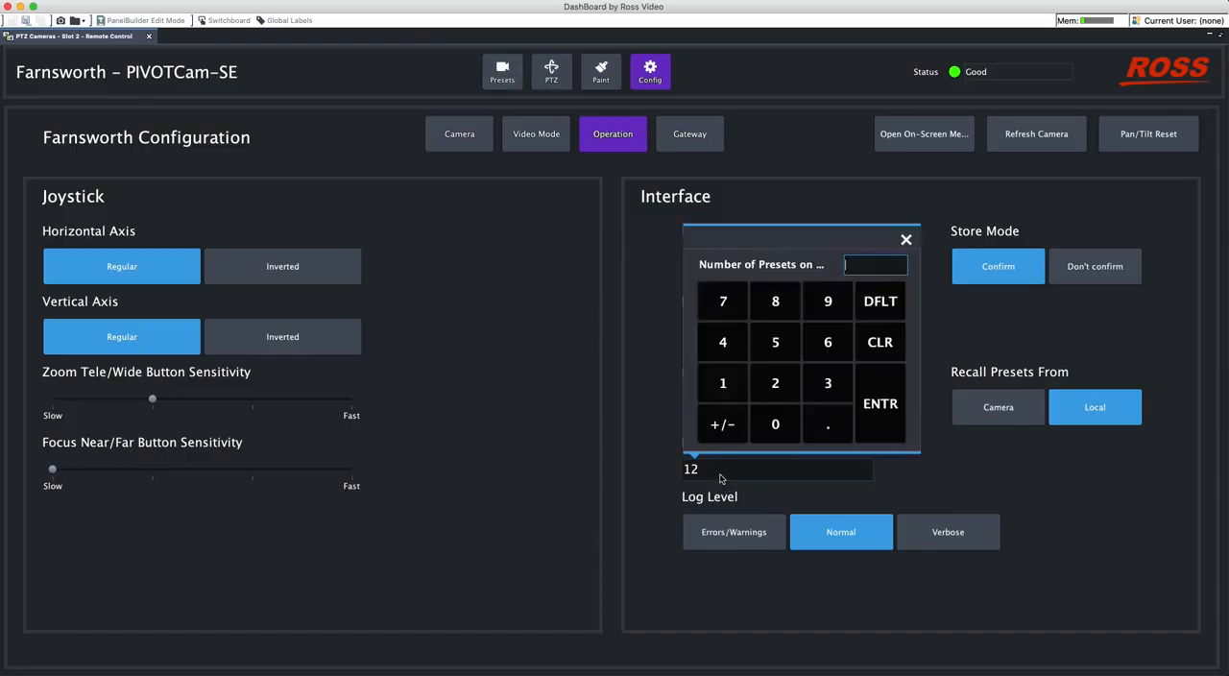
{"action": "left_click", "coordinate": [725, 383]}
{"action": "left_click", "coordinate": [775, 383]}
{"action": "left_click", "coordinate": [775, 302]}
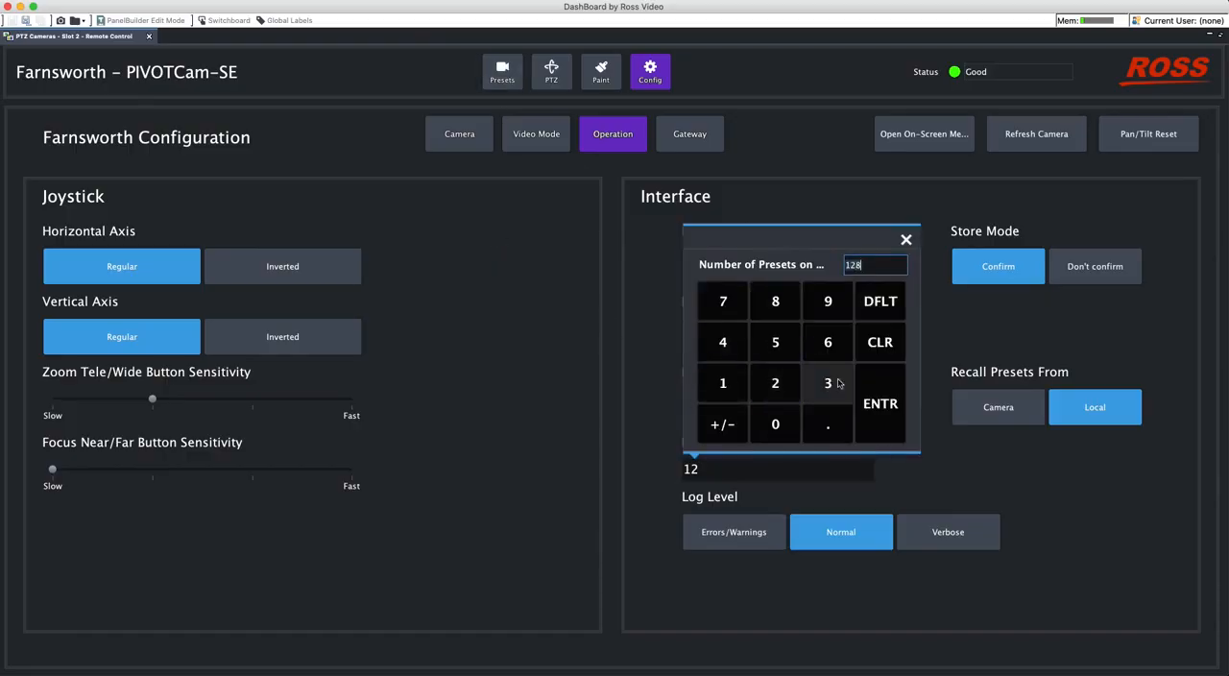
{"action": "left_click", "coordinate": [869, 403]}
{"action": "left_click", "coordinate": [727, 410]}
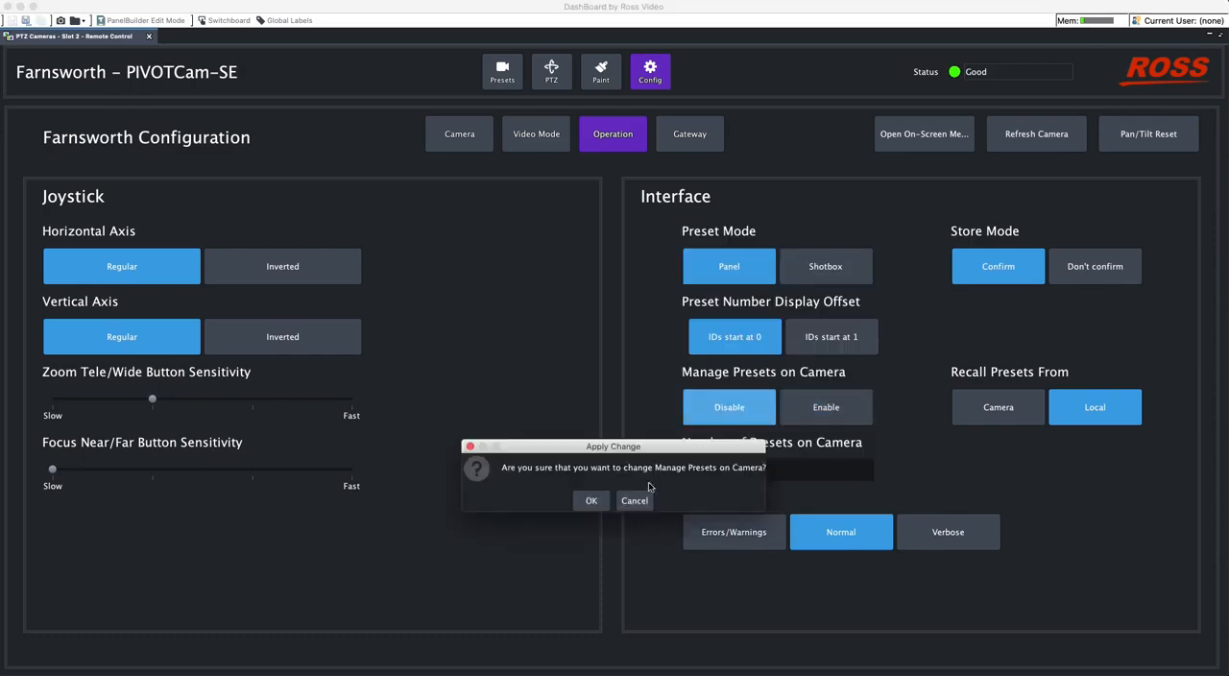
{"action": "left_click", "coordinate": [595, 503]}
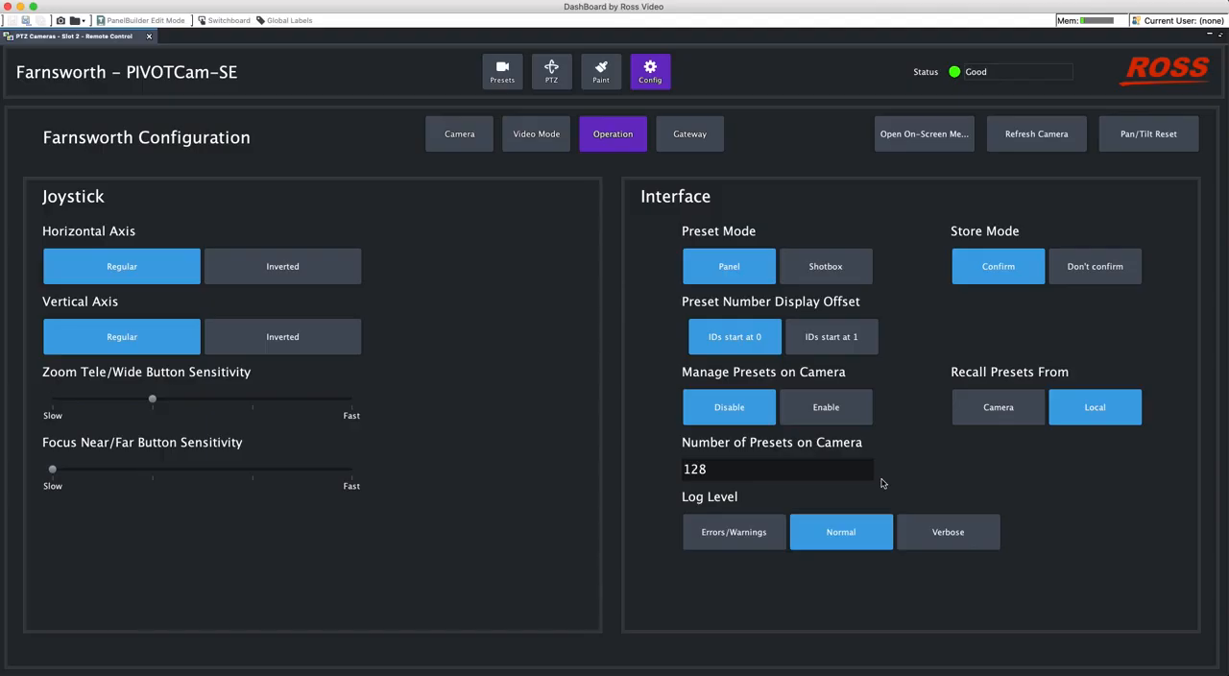
- Review the camera's VISCA and Furio Gateway configuration, and return to the presets
{"action": "left_click", "coordinate": [699, 137]}
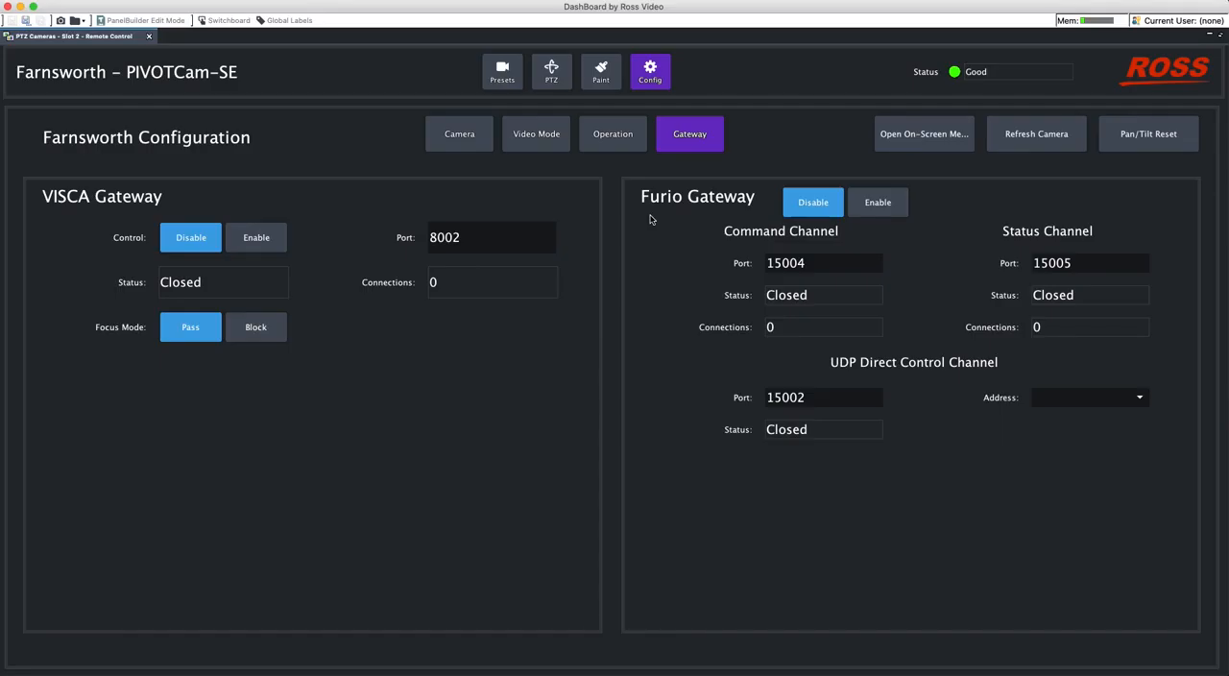
{"action": "left_click", "coordinate": [501, 76]}
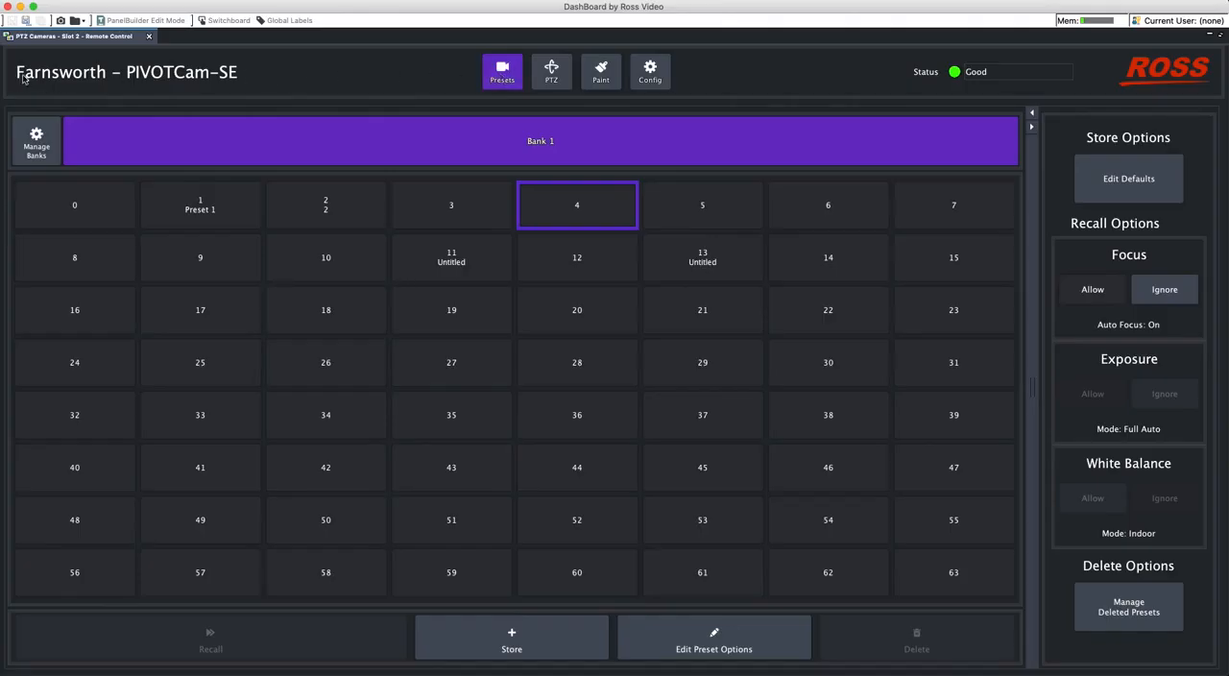
- Examine the Slot 1 and Slot 2 camera statuses in the device tree, and maximize the Slot 2 camera panel again
{"action": "left_click", "coordinate": [84, 42]}
{"action": "double_click", "coordinate": [84, 41]}
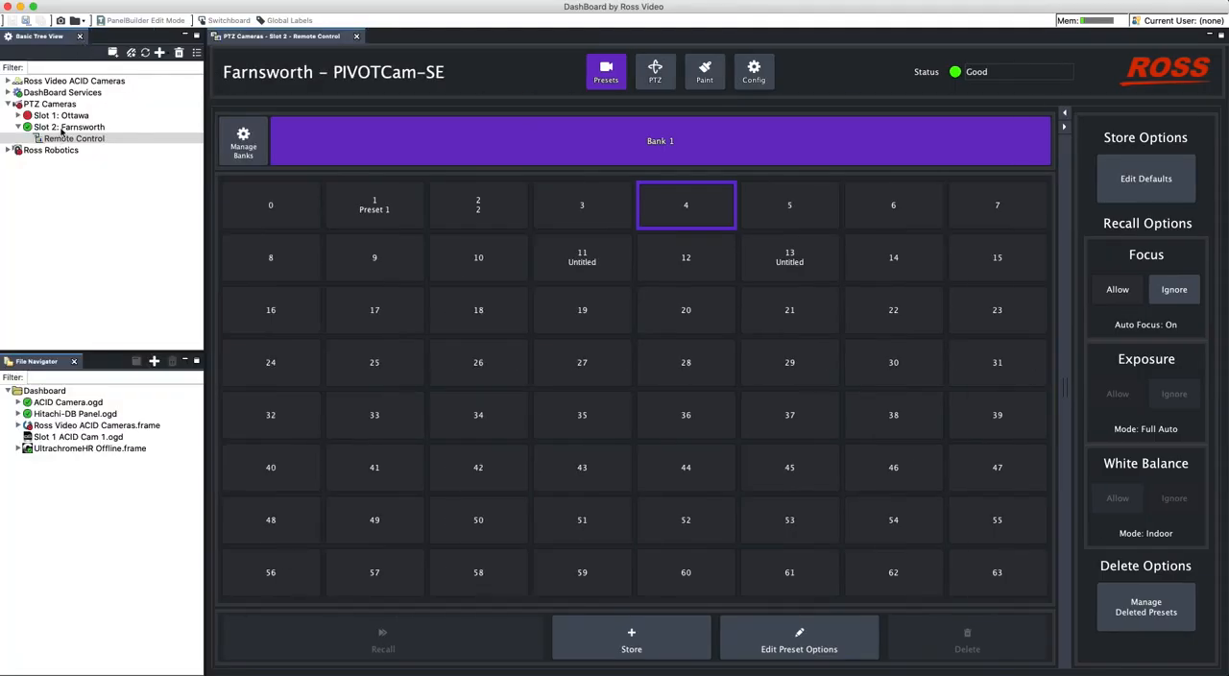
{"action": "double_click", "coordinate": [250, 38]}
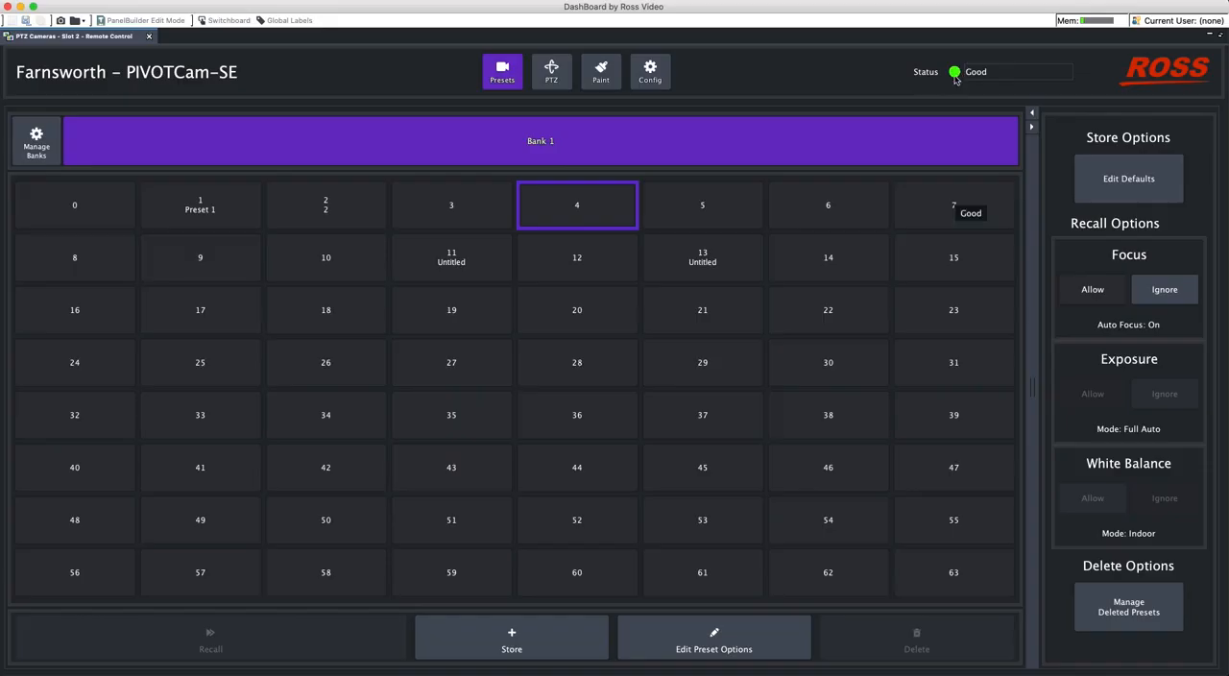
{"action": "double_click", "coordinate": [96, 37]}
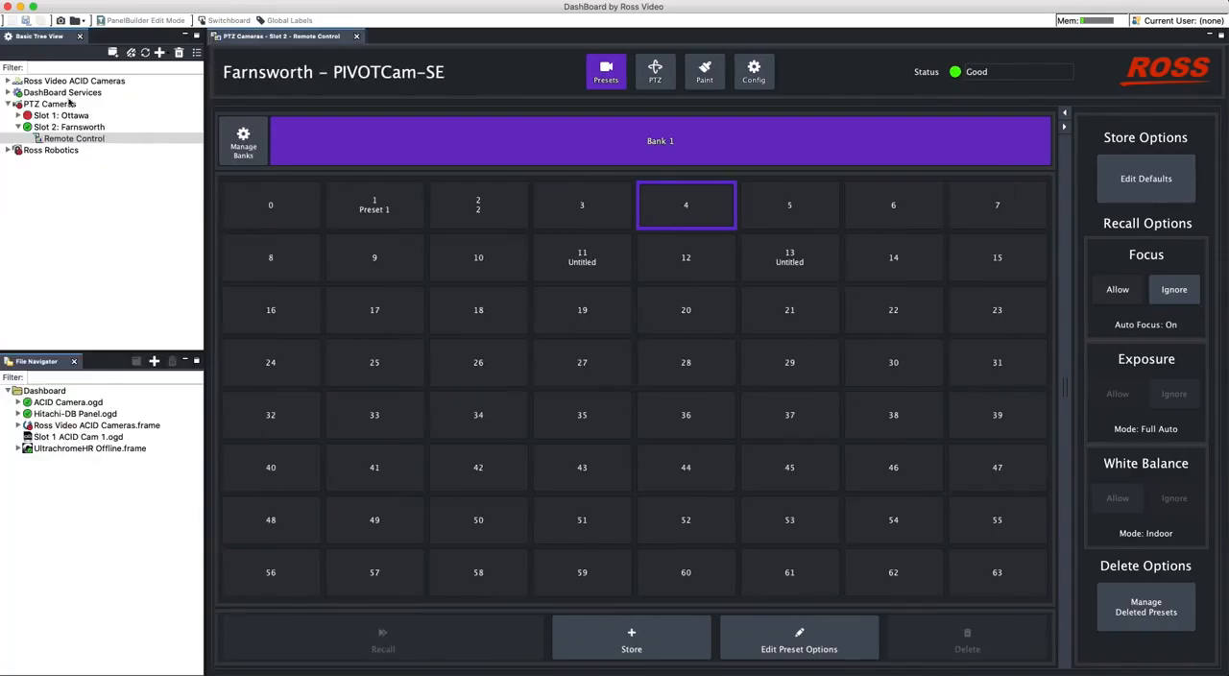
{"action": "left_click", "coordinate": [17, 115]}
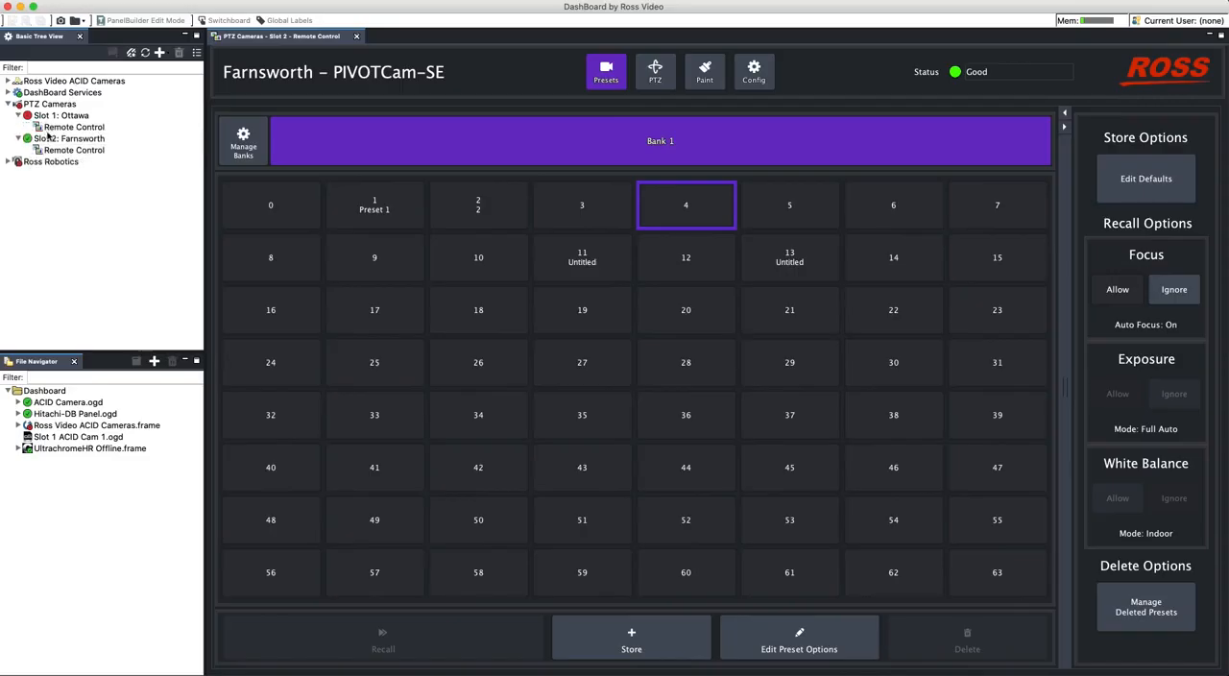
{"action": "left_click", "coordinate": [59, 127]}
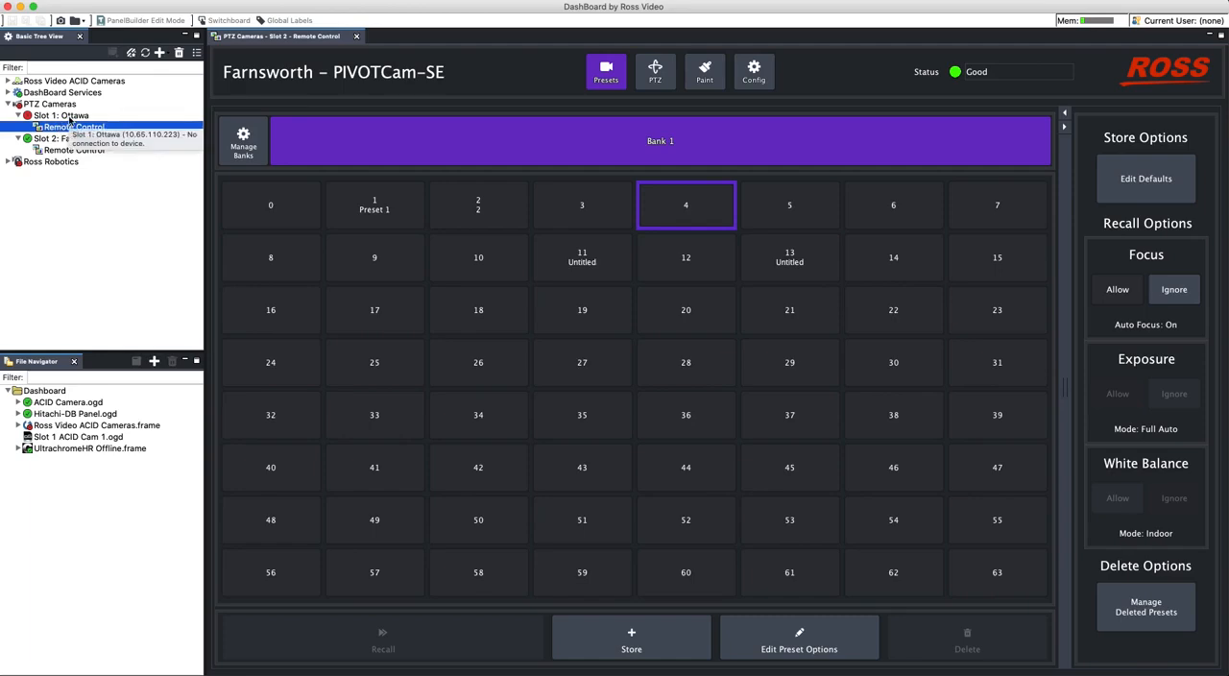
{"action": "left_click", "coordinate": [19, 116]}
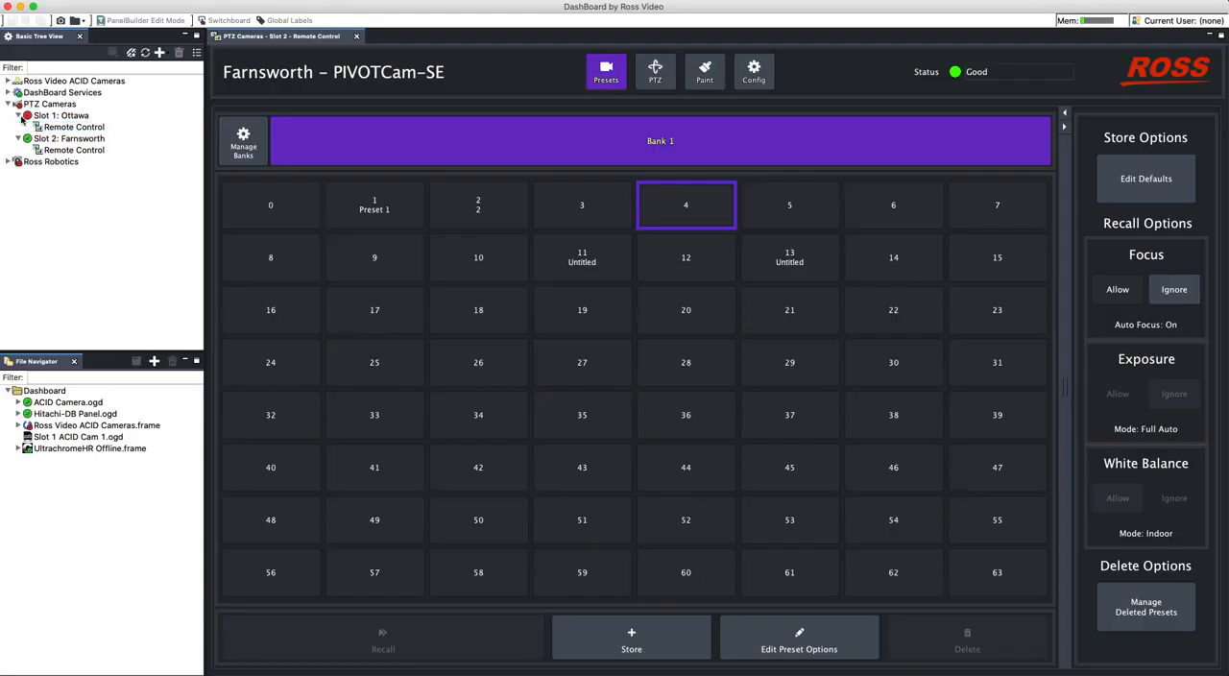
{"action": "double_click", "coordinate": [261, 37]}
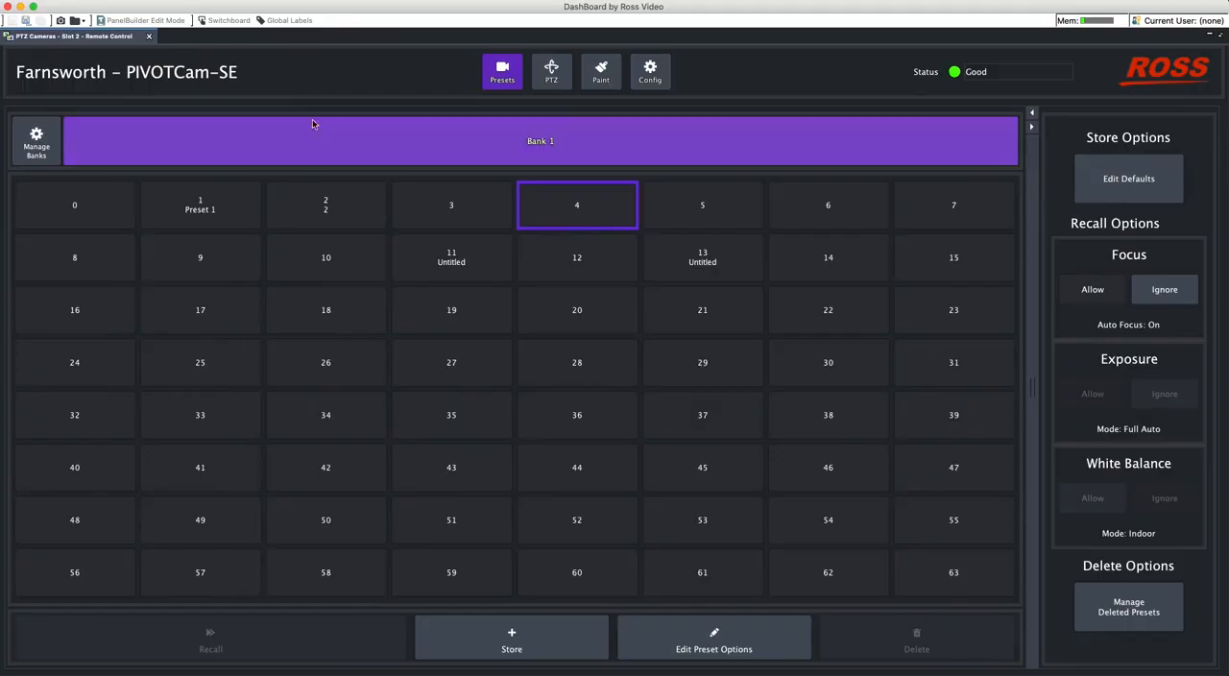
- Enable Recall Exposure and Recall White Balance in the default preset options and enter a person's first name as the default preset name
{"action": "left_click", "coordinate": [1143, 175]}
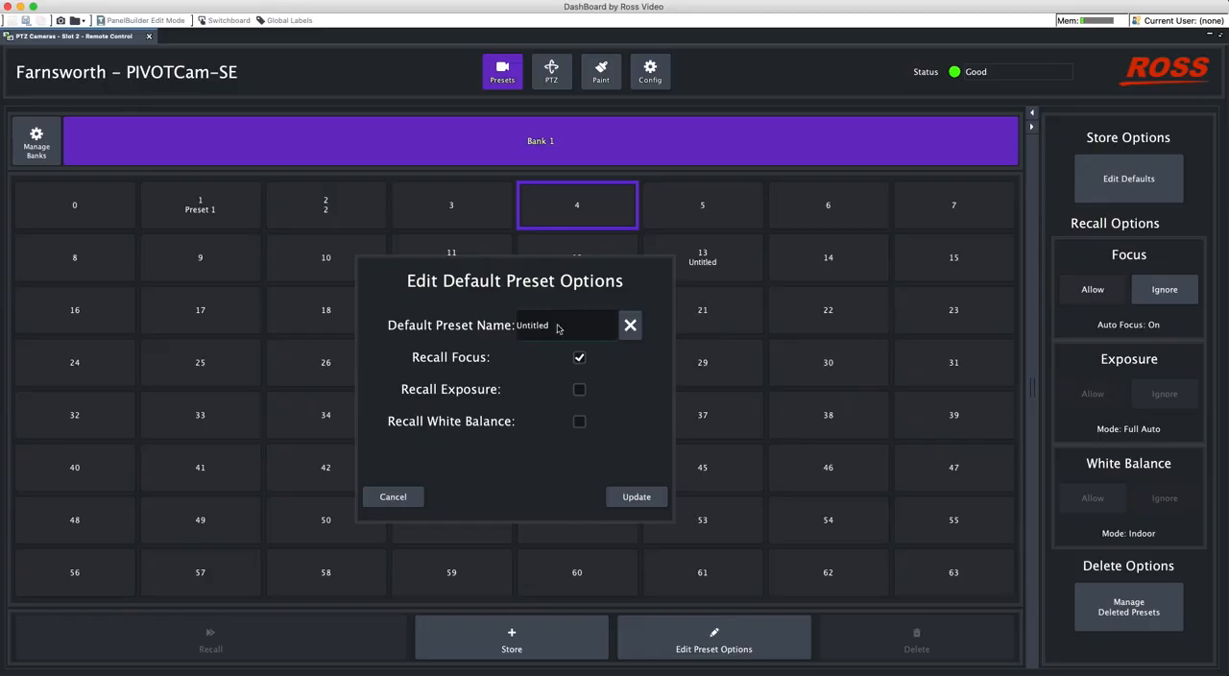
{"action": "left_click", "coordinate": [582, 390]}
{"action": "left_click", "coordinate": [582, 422]}
{"action": "left_click_drag", "start_coordinate": [575, 326], "coordinate": [516, 330]}
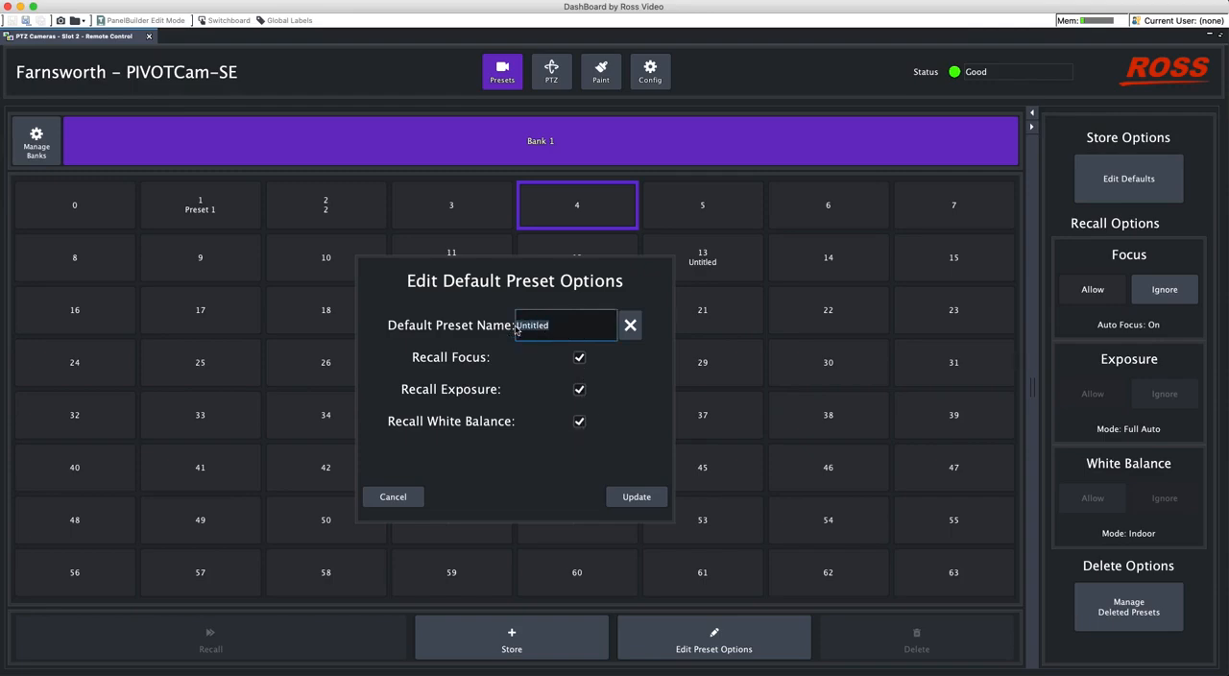
{"action": "type", "text": "Gina"}
{"action": "left_click", "coordinate": [625, 496]}
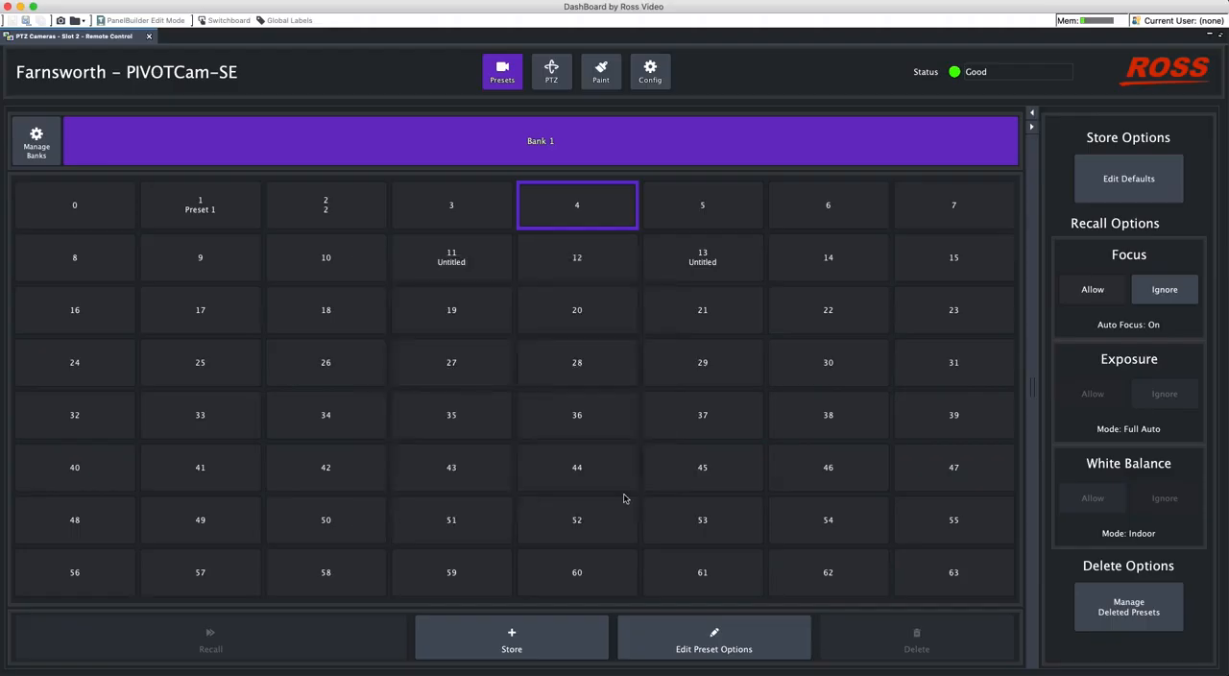
{"action": "left_click", "coordinate": [1145, 202]}
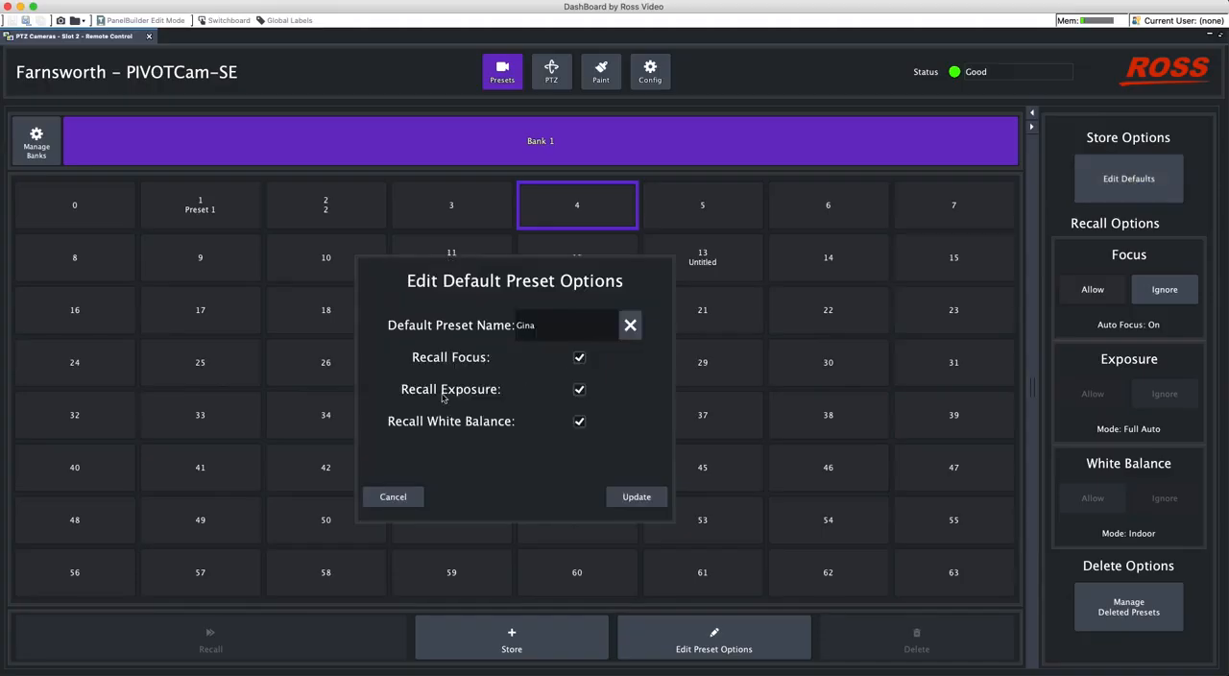
{"action": "left_click", "coordinate": [634, 498]}
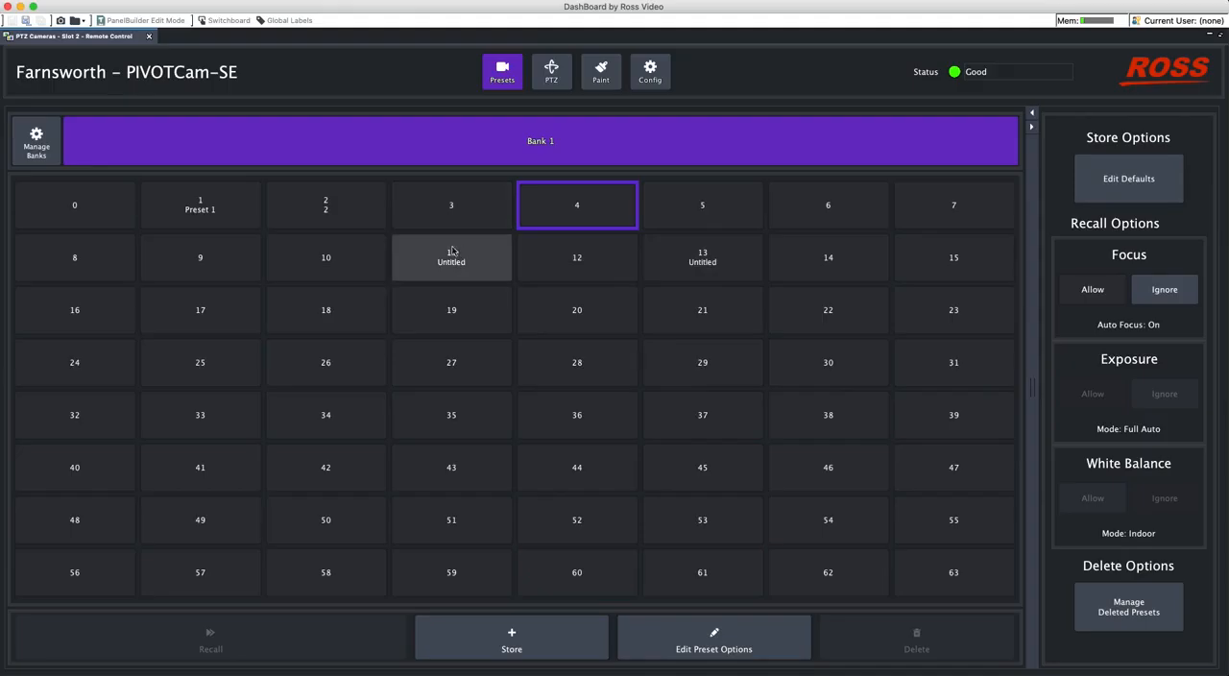
- Store Preset 1 with Recall Exposure and Recall White Balance enabled, and set the Focus recall option to Ignore
{"action": "left_click", "coordinate": [219, 203]}
{"action": "left_click", "coordinate": [527, 646]}
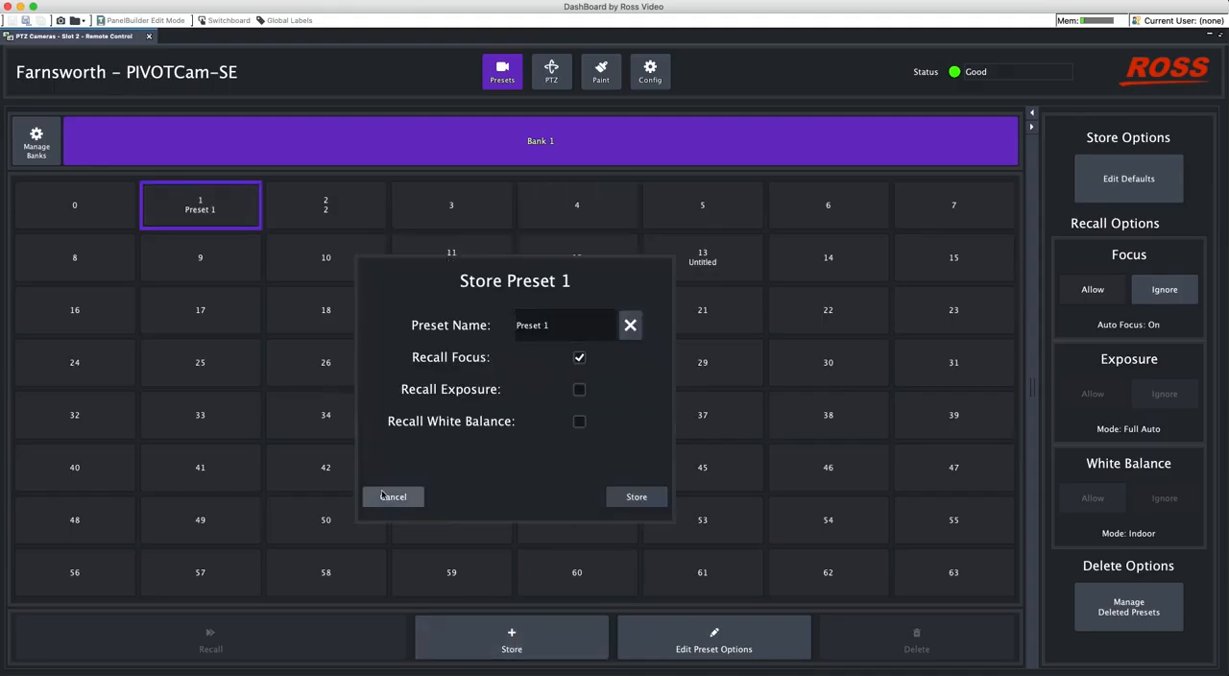
{"action": "left_click", "coordinate": [580, 389]}
{"action": "left_click", "coordinate": [581, 423]}
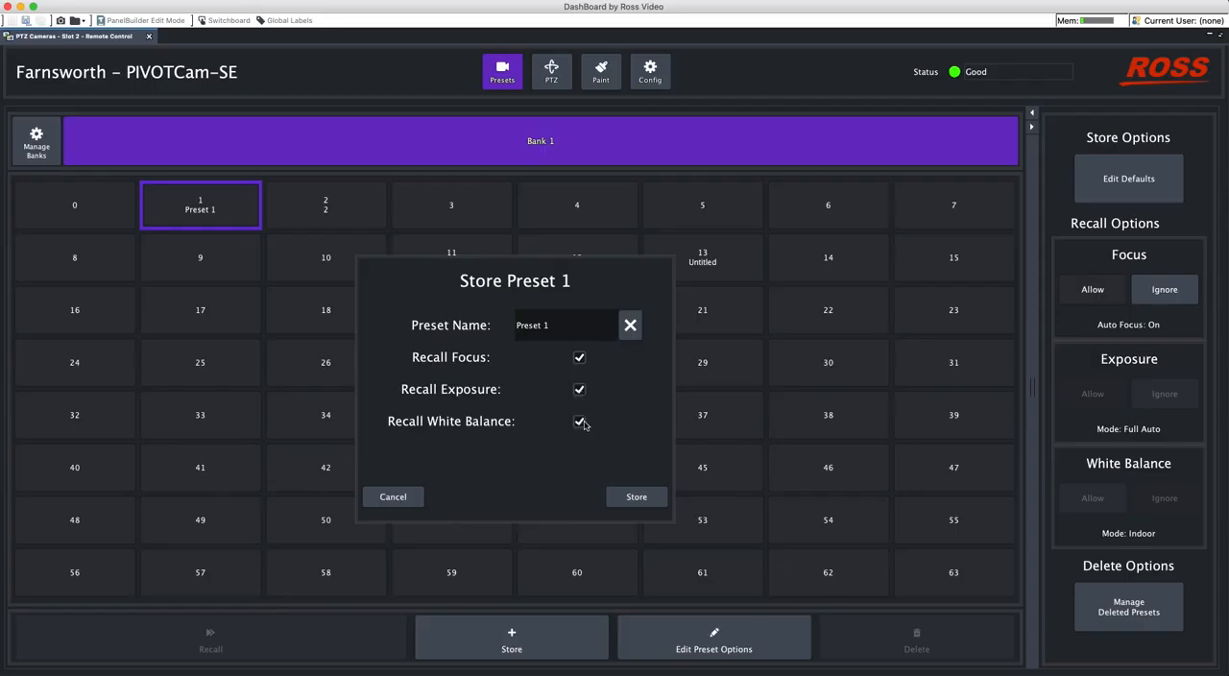
{"action": "left_click", "coordinate": [634, 496]}
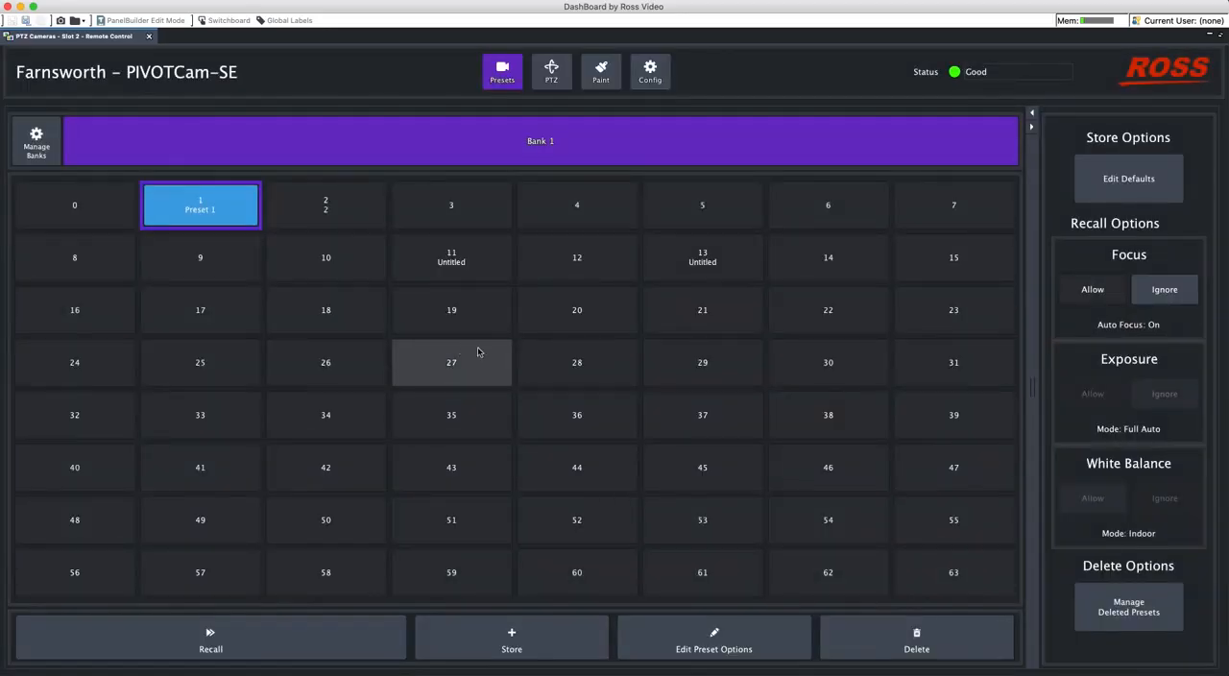
{"action": "left_click", "coordinate": [1169, 292]}
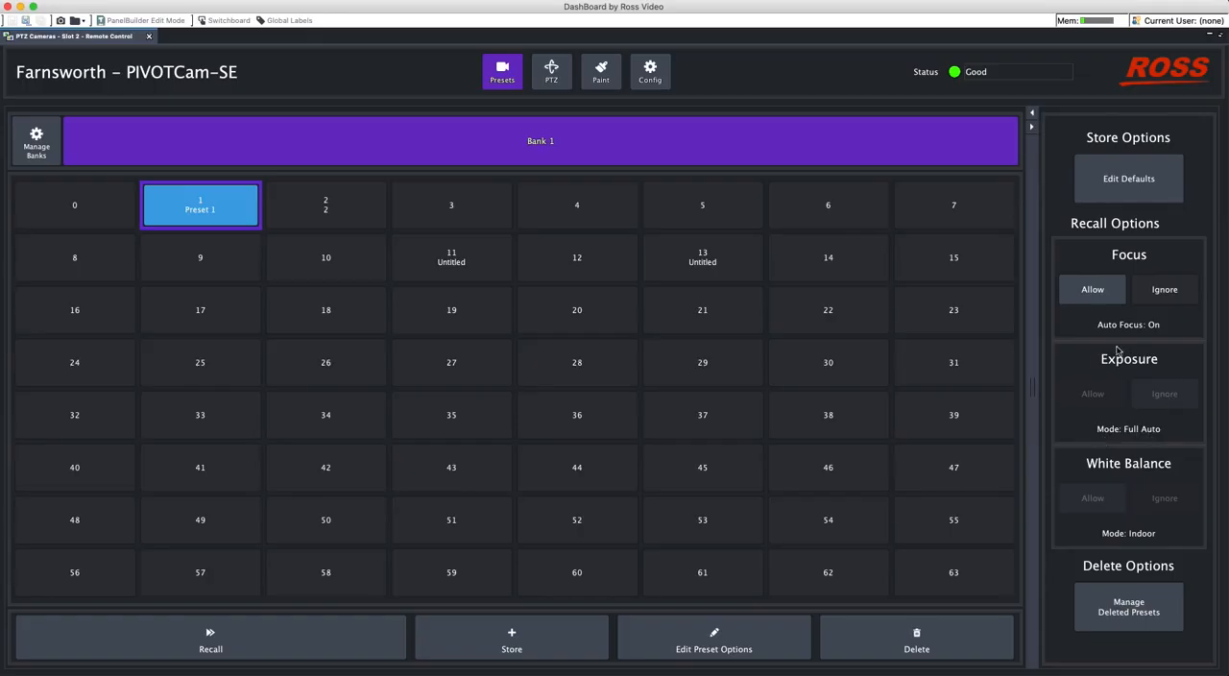
- Set the exposure mode to Manual with iris F4.8, shutter 1/350 and gain 26 dB, and set the Exposure recall option to Ignore
{"action": "left_click", "coordinate": [608, 84]}
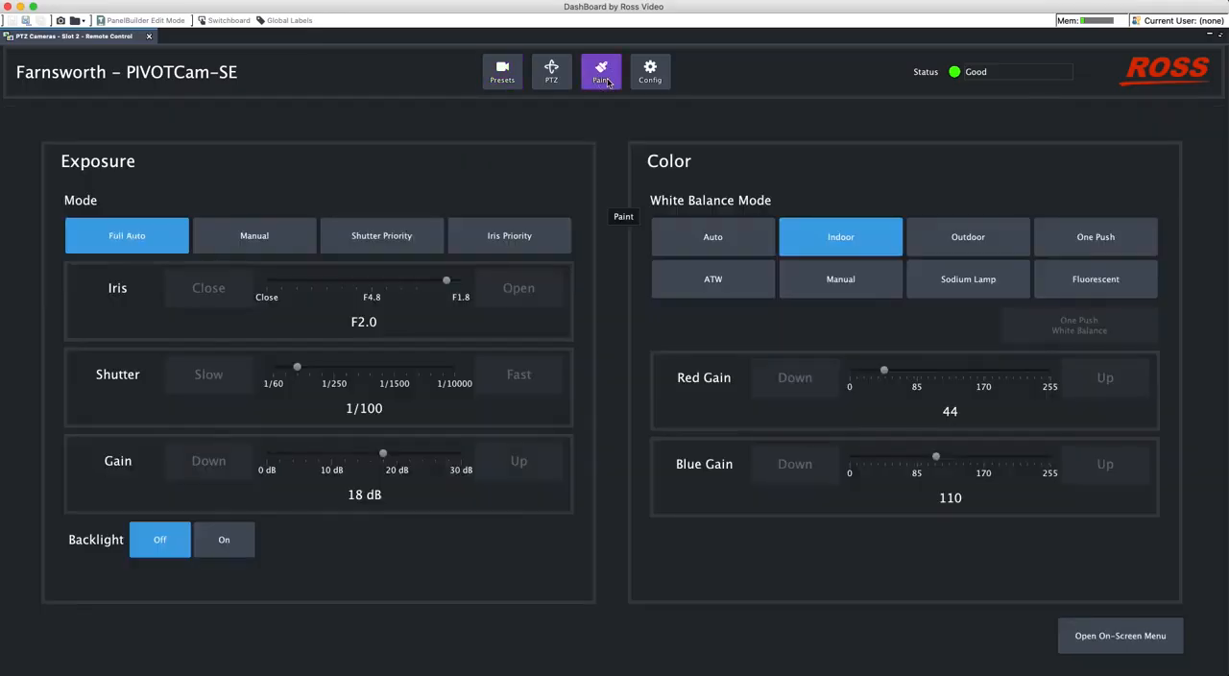
{"action": "left_click", "coordinate": [279, 233]}
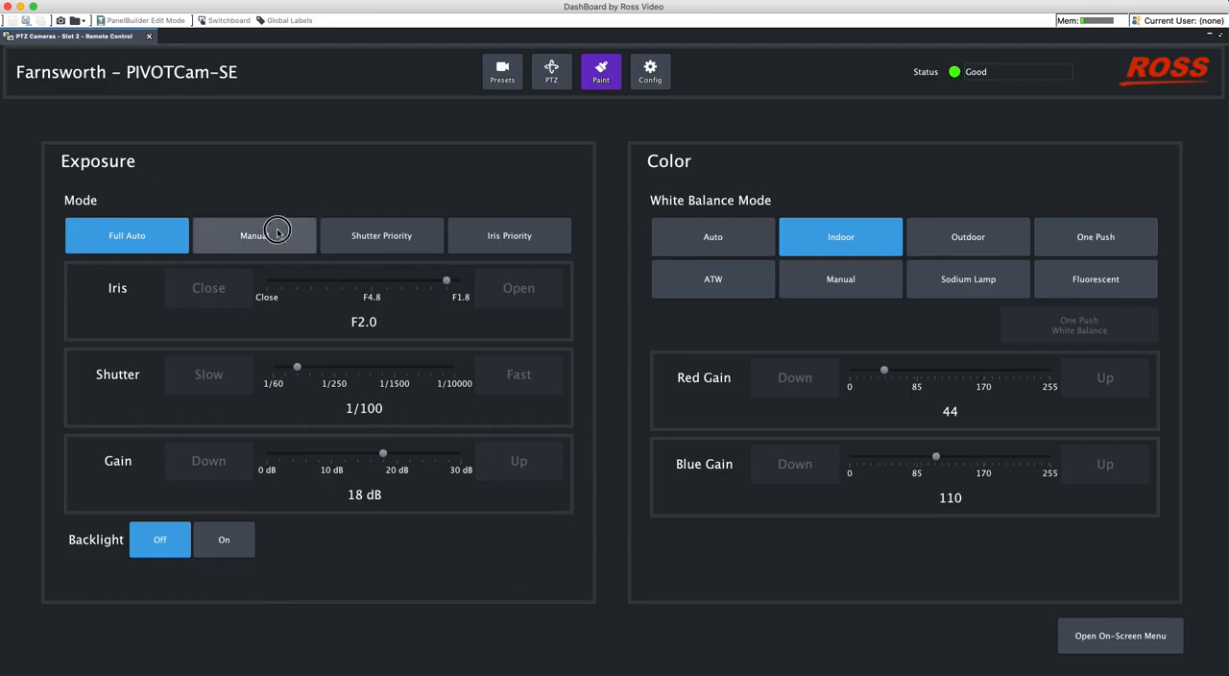
{"action": "left_click_drag", "start_coordinate": [446, 282], "coordinate": [372, 285]}
{"action": "left_click_drag", "start_coordinate": [300, 368], "coordinate": [359, 389]}
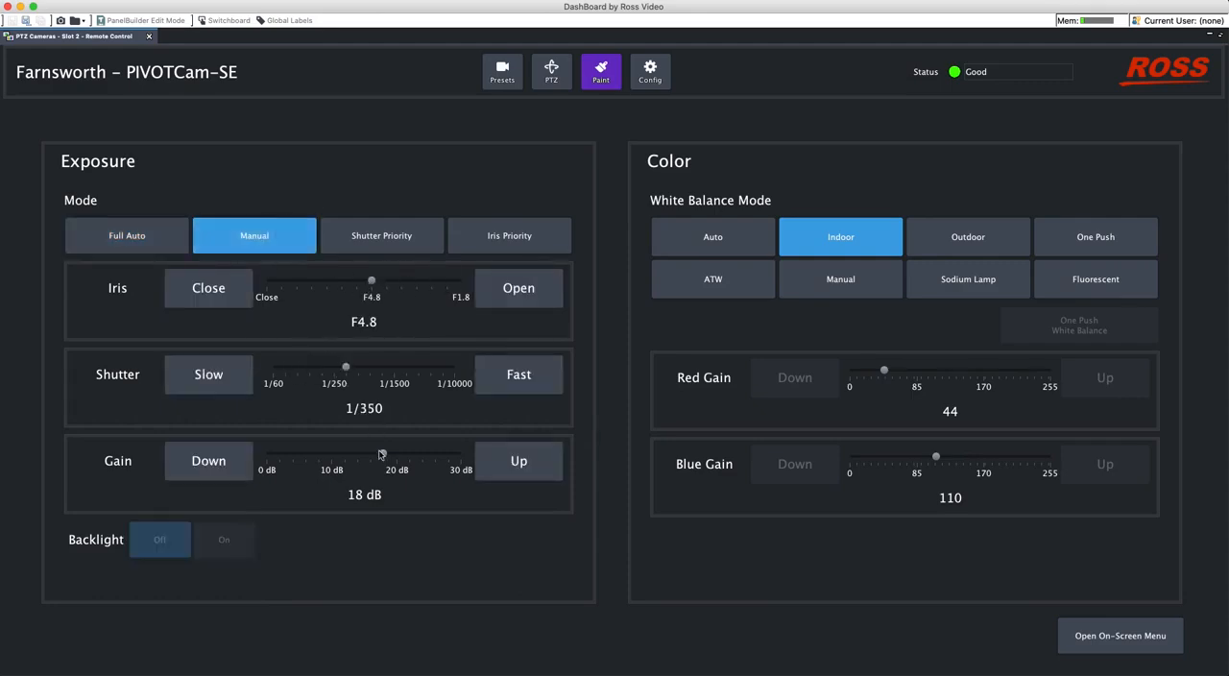
{"action": "left_click_drag", "start_coordinate": [382, 454], "coordinate": [433, 458]}
{"action": "left_click", "coordinate": [503, 77]}
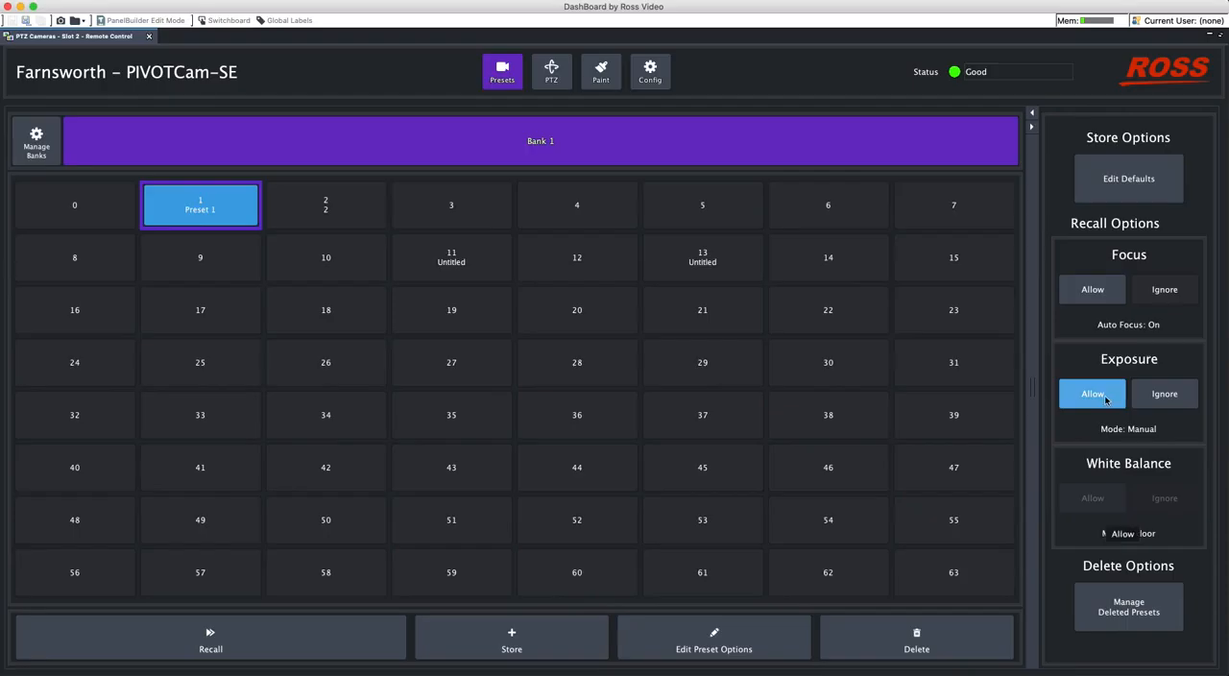
{"action": "left_click", "coordinate": [1170, 399]}
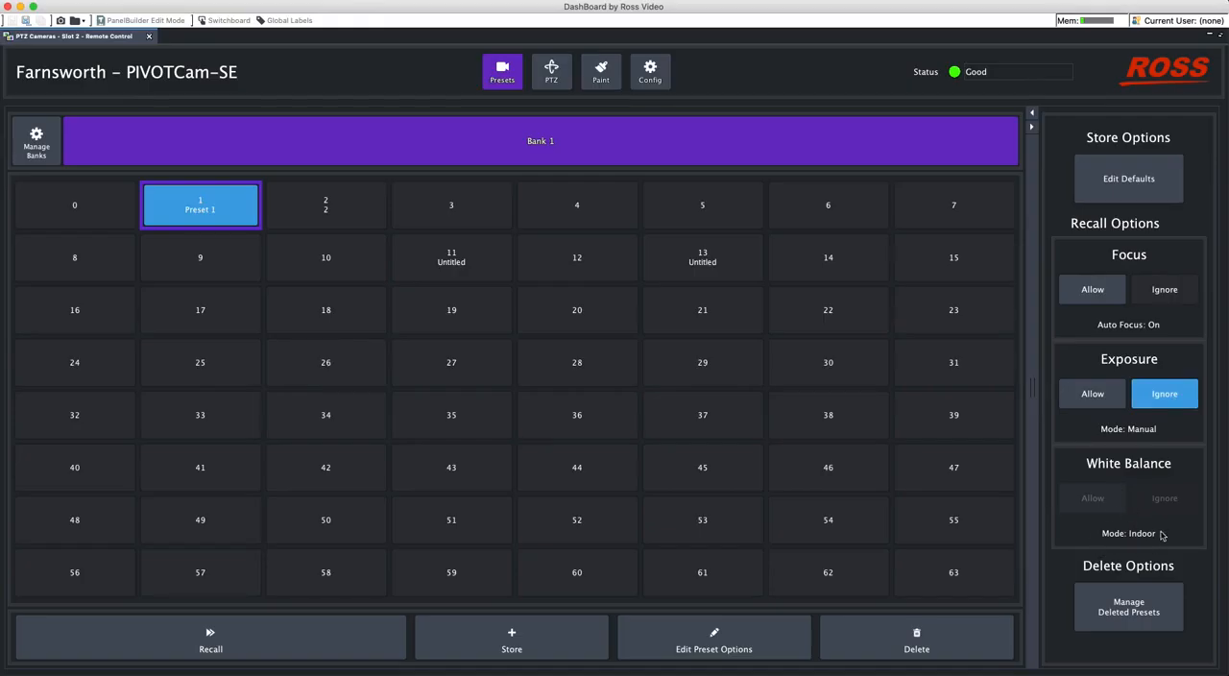
- Set the white balance mode to Manual with red gain 124 and blue gain 45, and return to the presets
{"action": "left_click", "coordinate": [604, 76]}
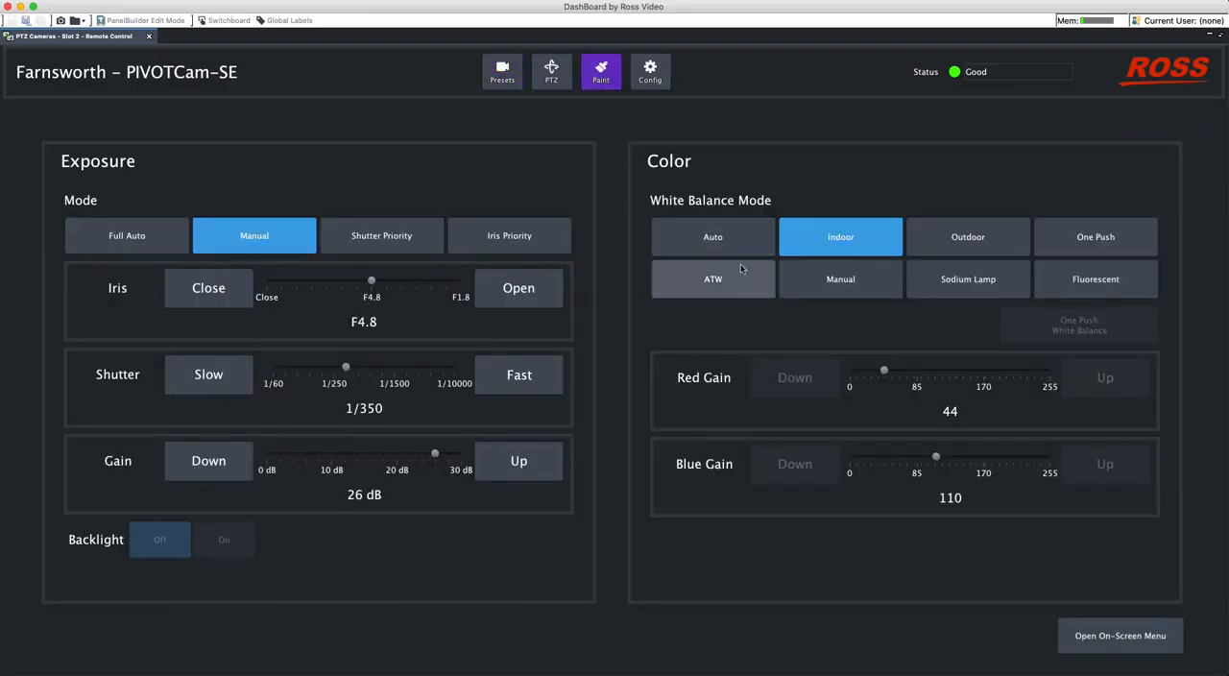
{"action": "left_click", "coordinate": [842, 280]}
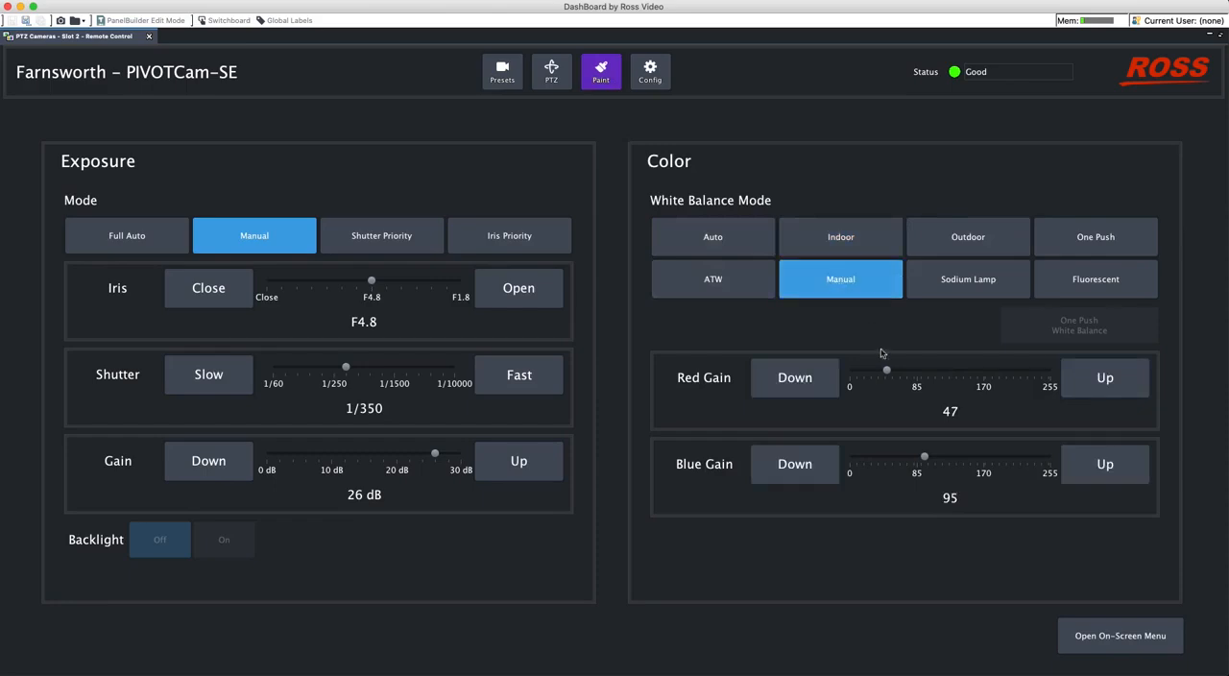
{"action": "left_click_drag", "start_coordinate": [925, 460], "coordinate": [884, 462]}
{"action": "left_click", "coordinate": [499, 72]}
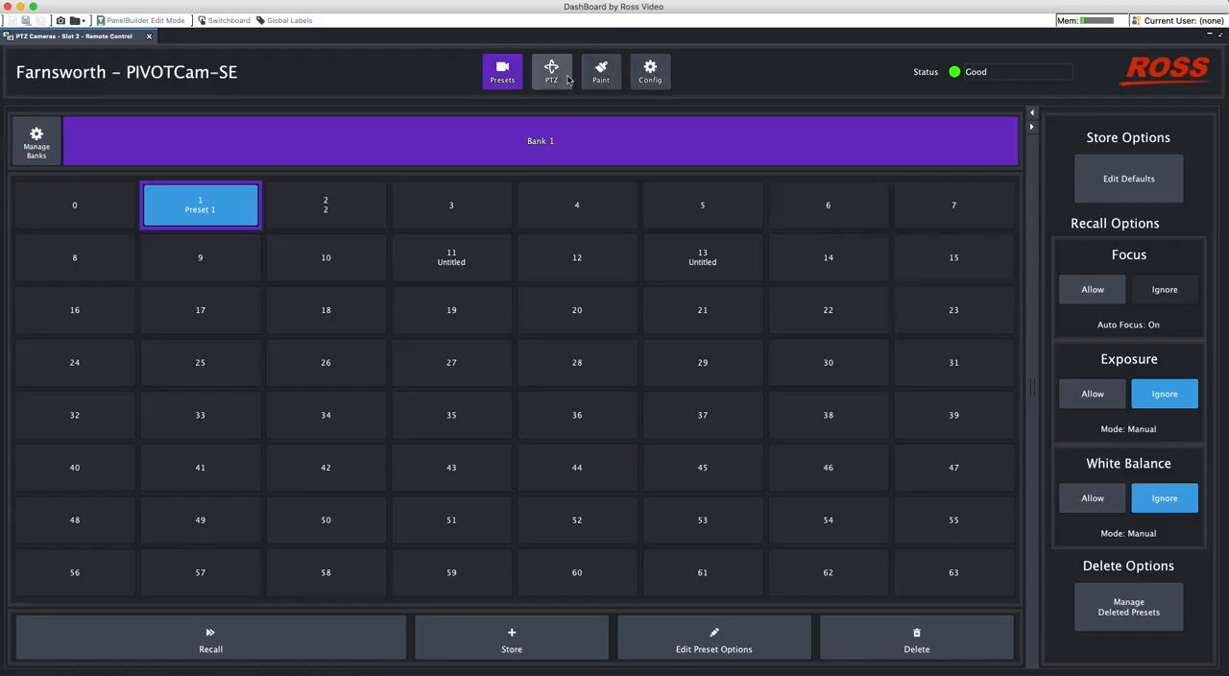
- Set the camera's exposure mode to Full Auto and return to the presets to check the Exposure recall options
{"action": "left_click", "coordinate": [601, 72]}
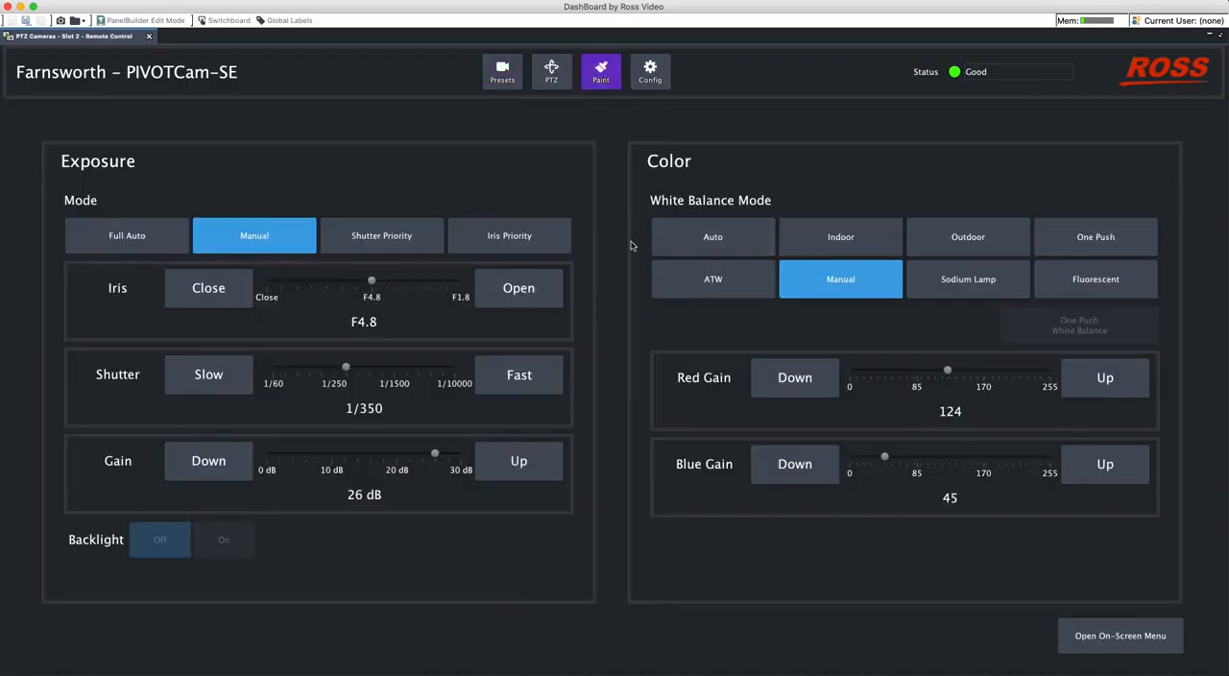
{"action": "left_click", "coordinate": [130, 236]}
{"action": "left_click", "coordinate": [511, 75]}
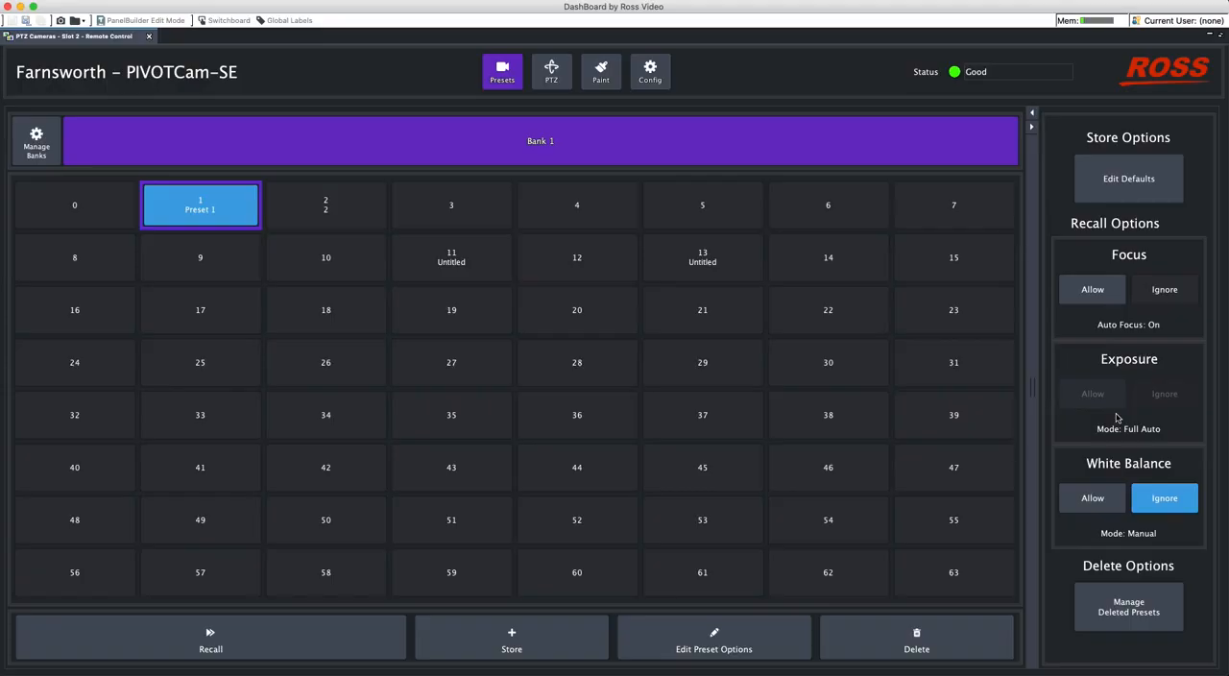
- Switch the exposure mode to Manual and back to Full Auto, and return to the presets
{"action": "left_click", "coordinate": [601, 72]}
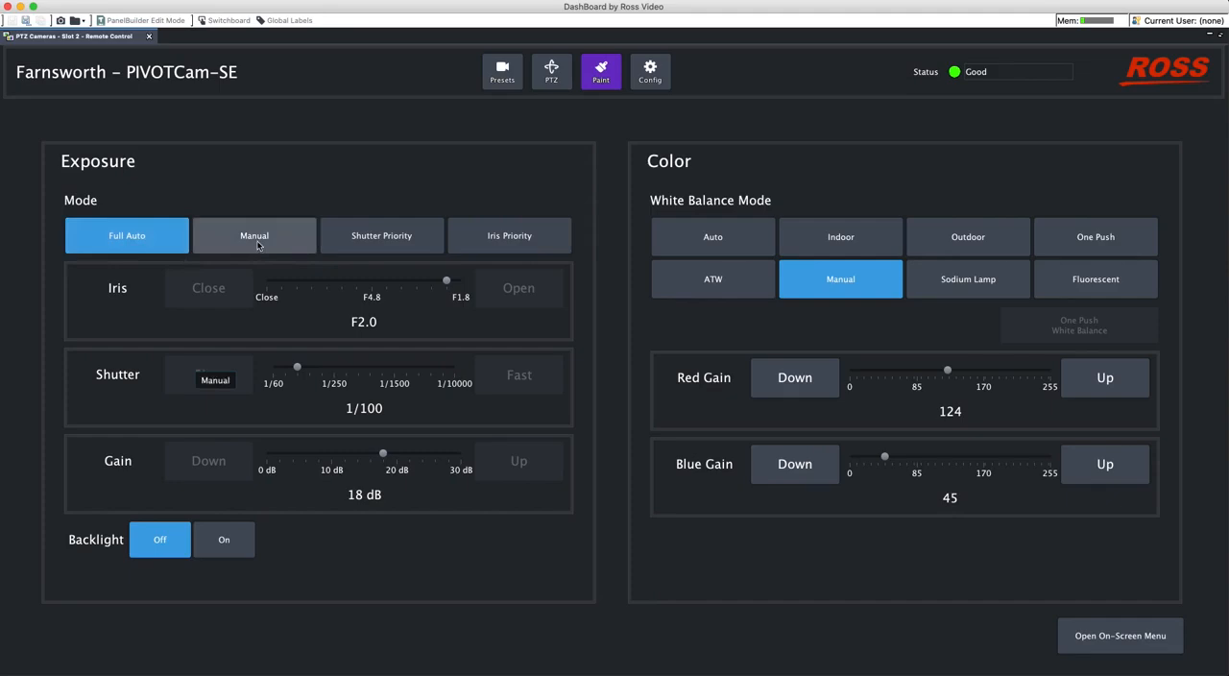
{"action": "left_click", "coordinate": [258, 245]}
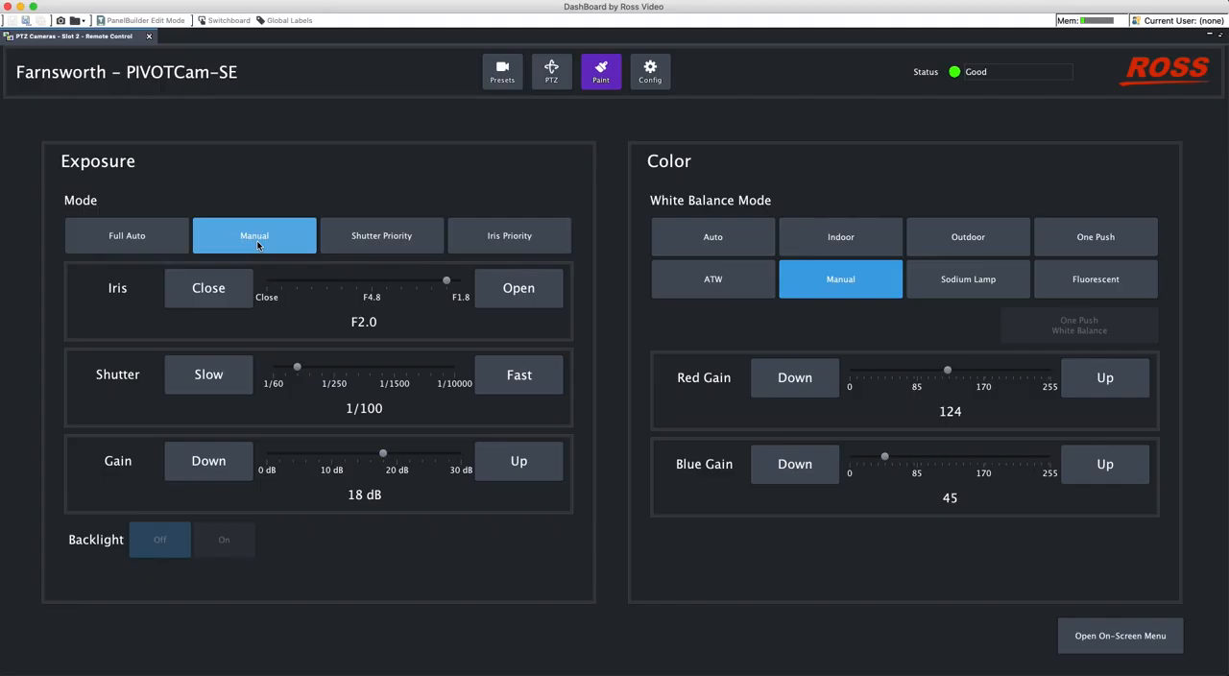
{"action": "left_click", "coordinate": [163, 245]}
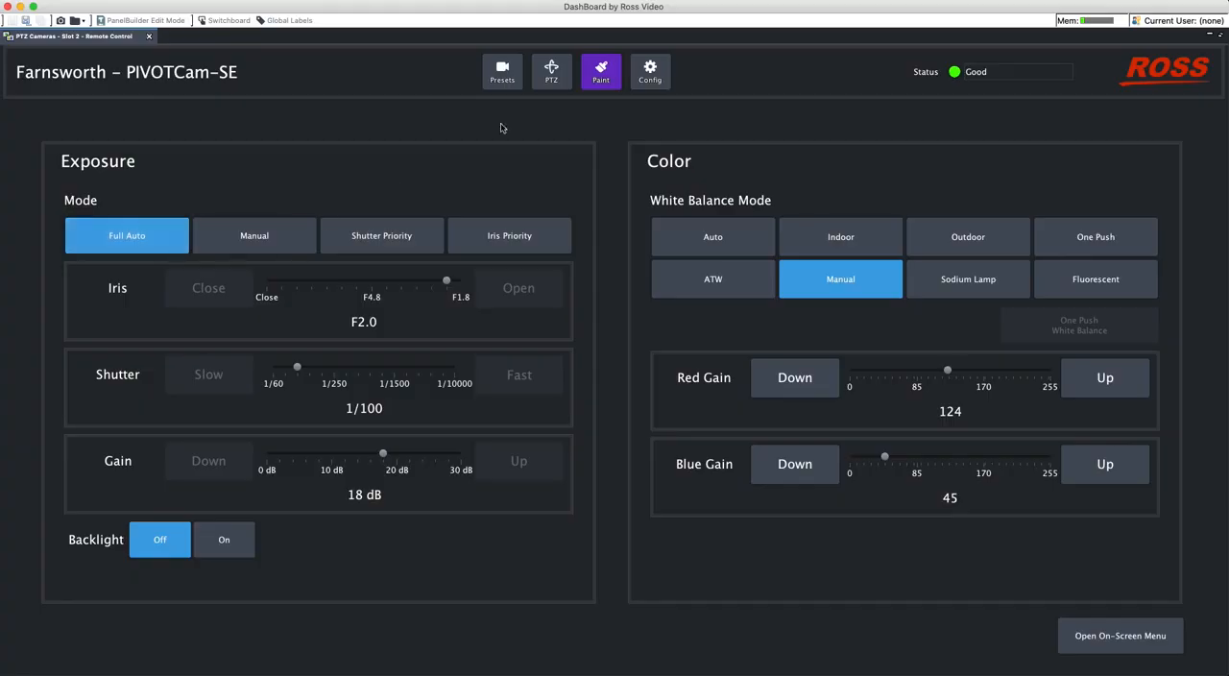
{"action": "left_click", "coordinate": [502, 72]}
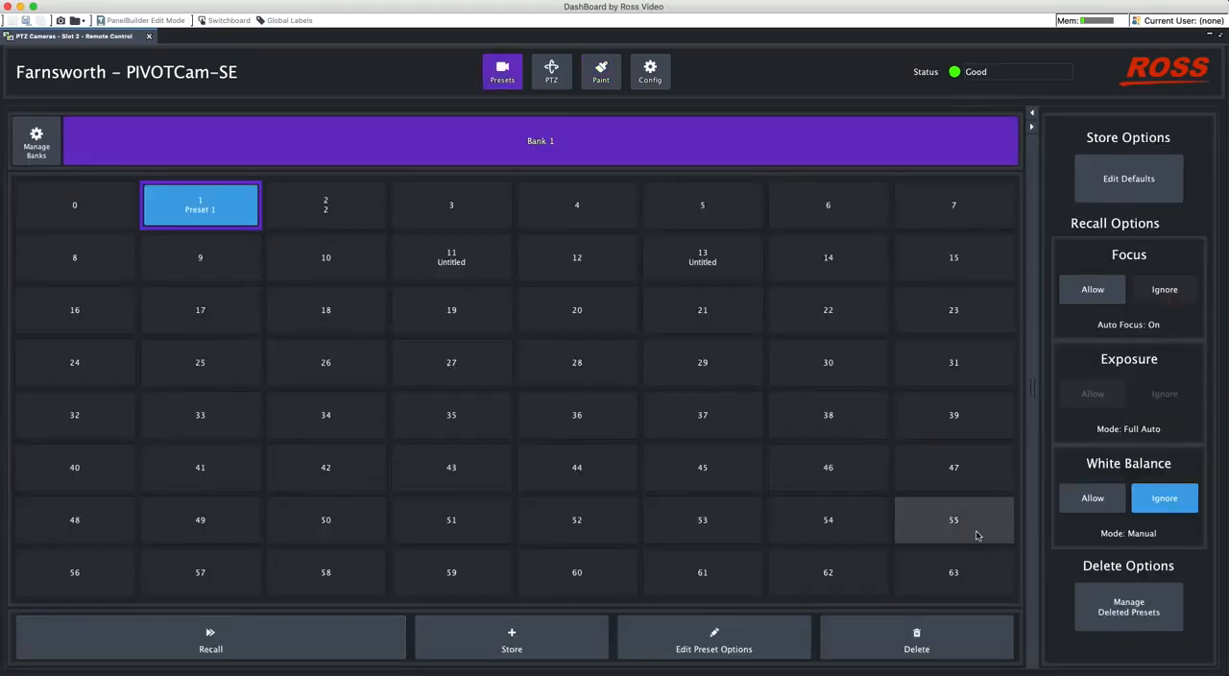
- Permanently discard all deleted presets of Bank 1 without preserving their options, and close the deleted presets manager
{"action": "left_click", "coordinate": [1121, 623]}
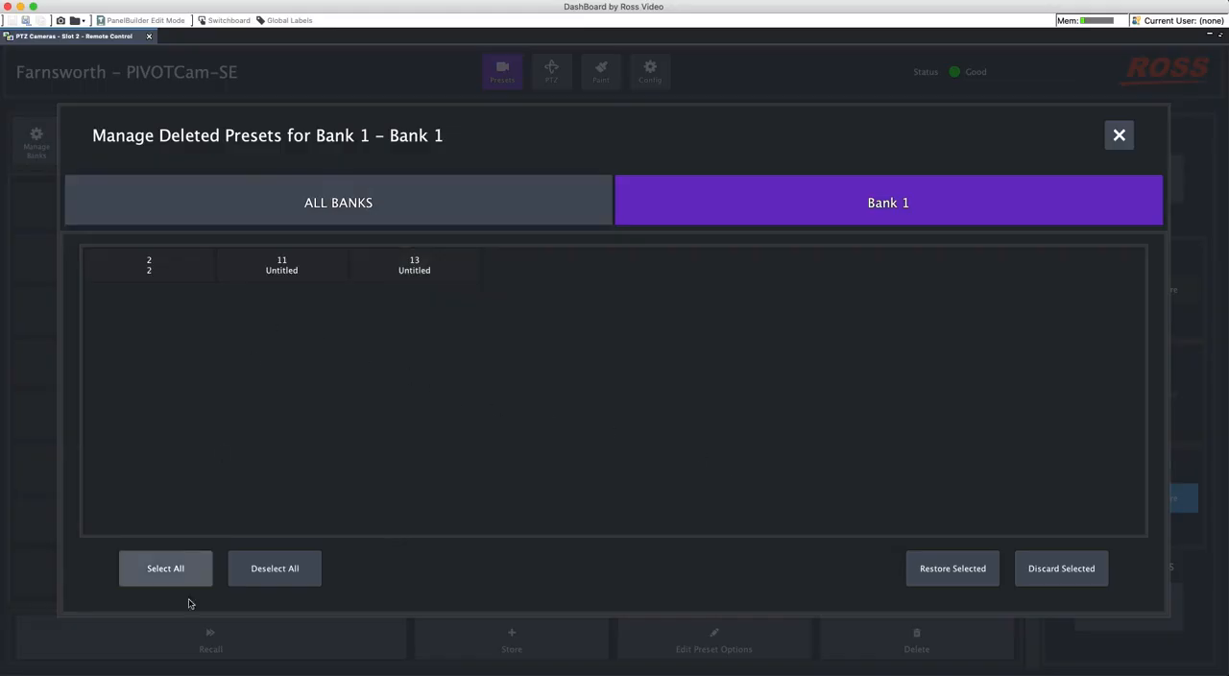
{"action": "left_click", "coordinate": [176, 571]}
{"action": "left_click", "coordinate": [1064, 580]}
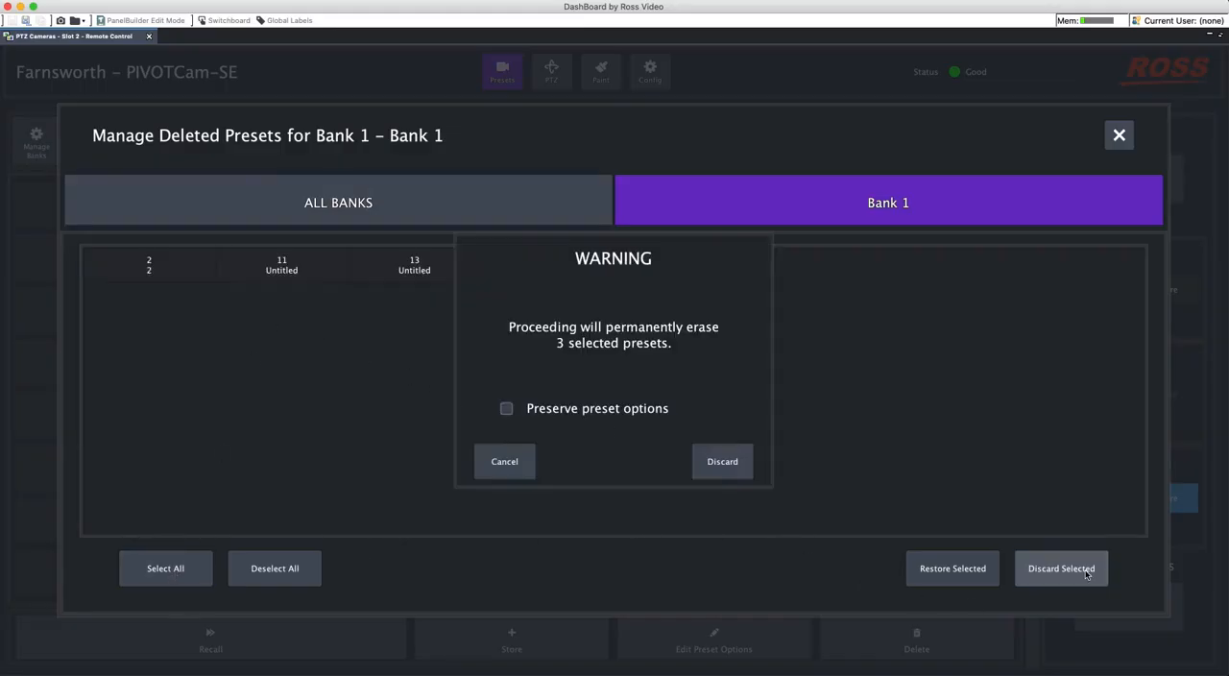
{"action": "left_click", "coordinate": [722, 461]}
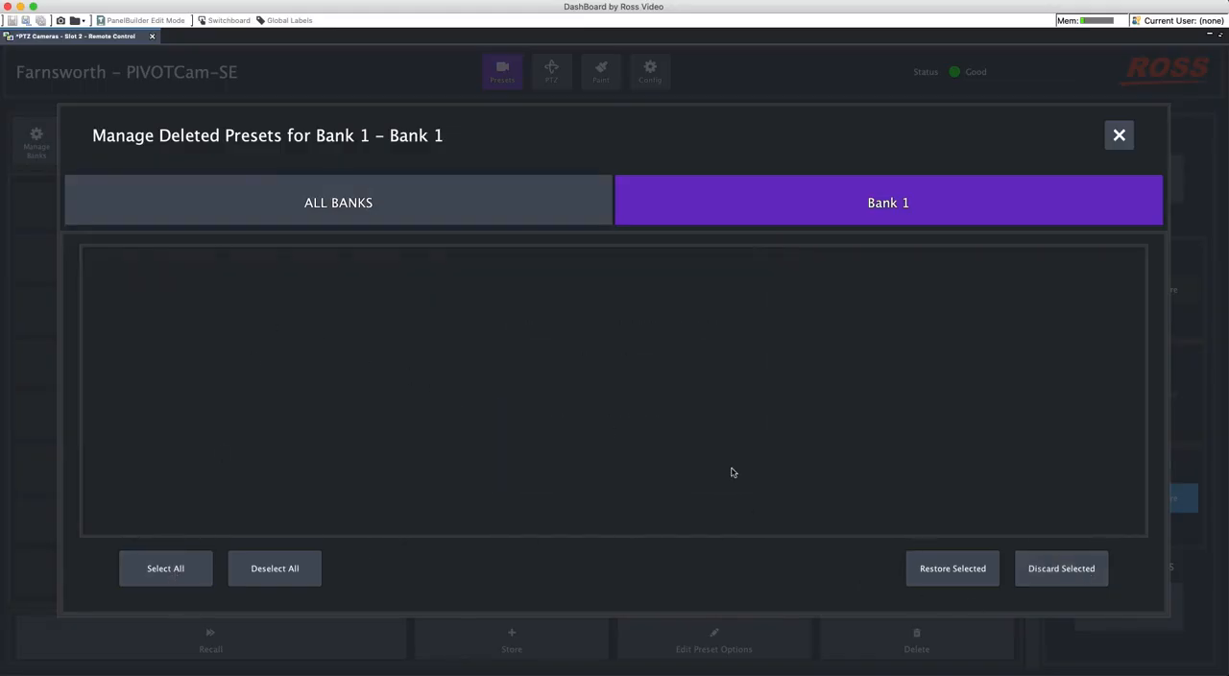
{"action": "left_click", "coordinate": [1119, 137]}
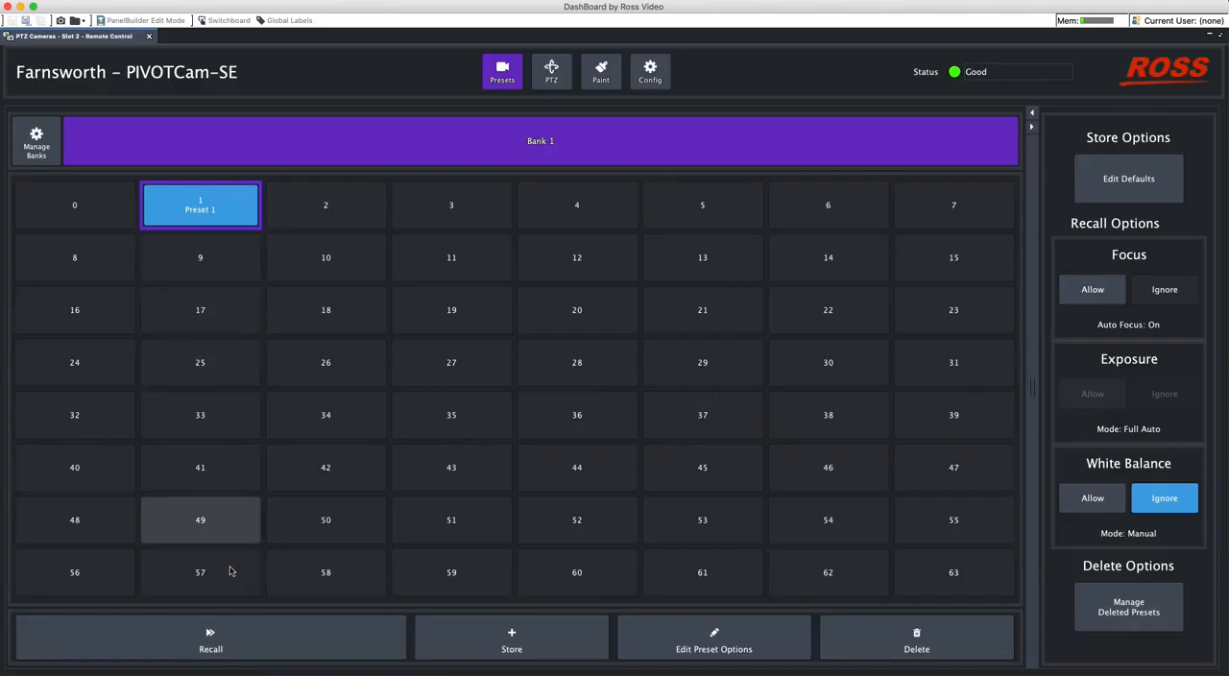
- Recall Preset 1, and store preset 2 with the default name and recall options
{"action": "left_click", "coordinate": [250, 634]}
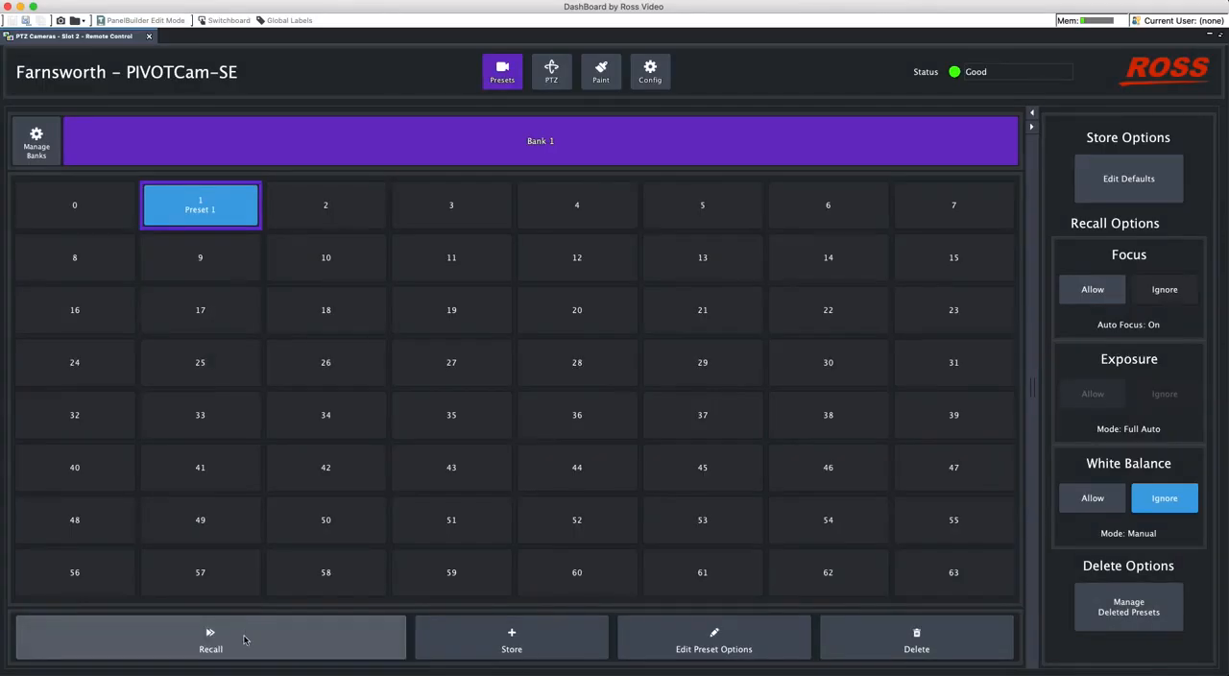
{"action": "left_click", "coordinate": [331, 215]}
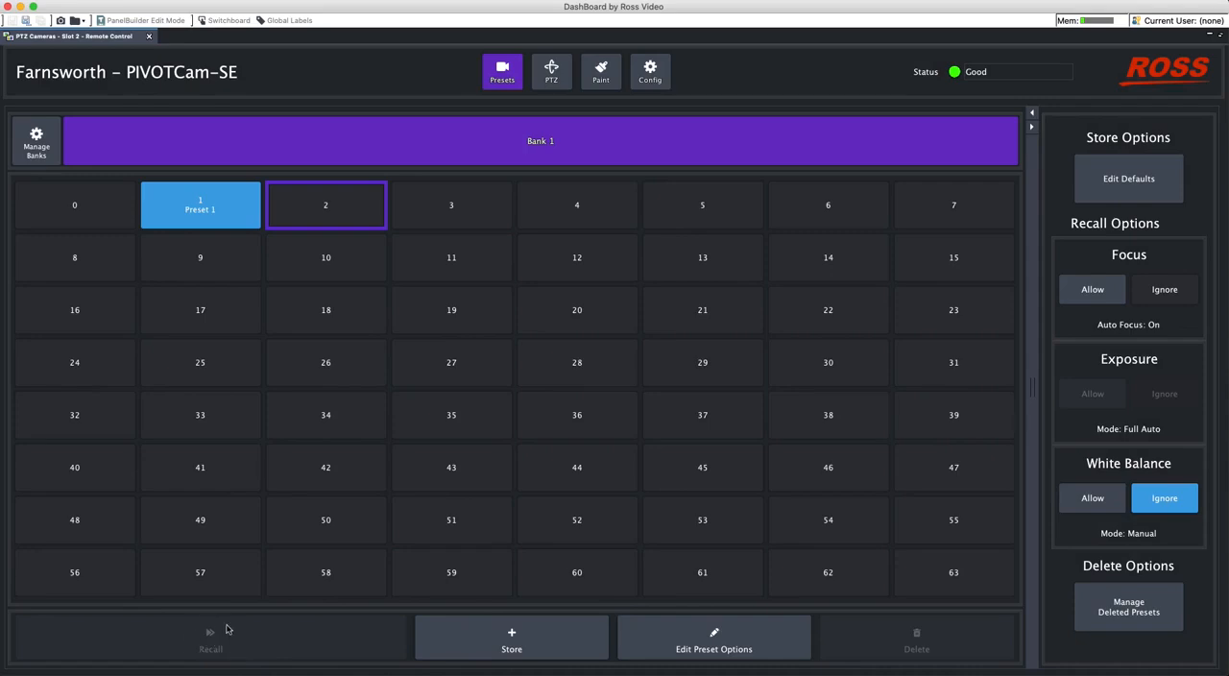
{"action": "left_click", "coordinate": [515, 649]}
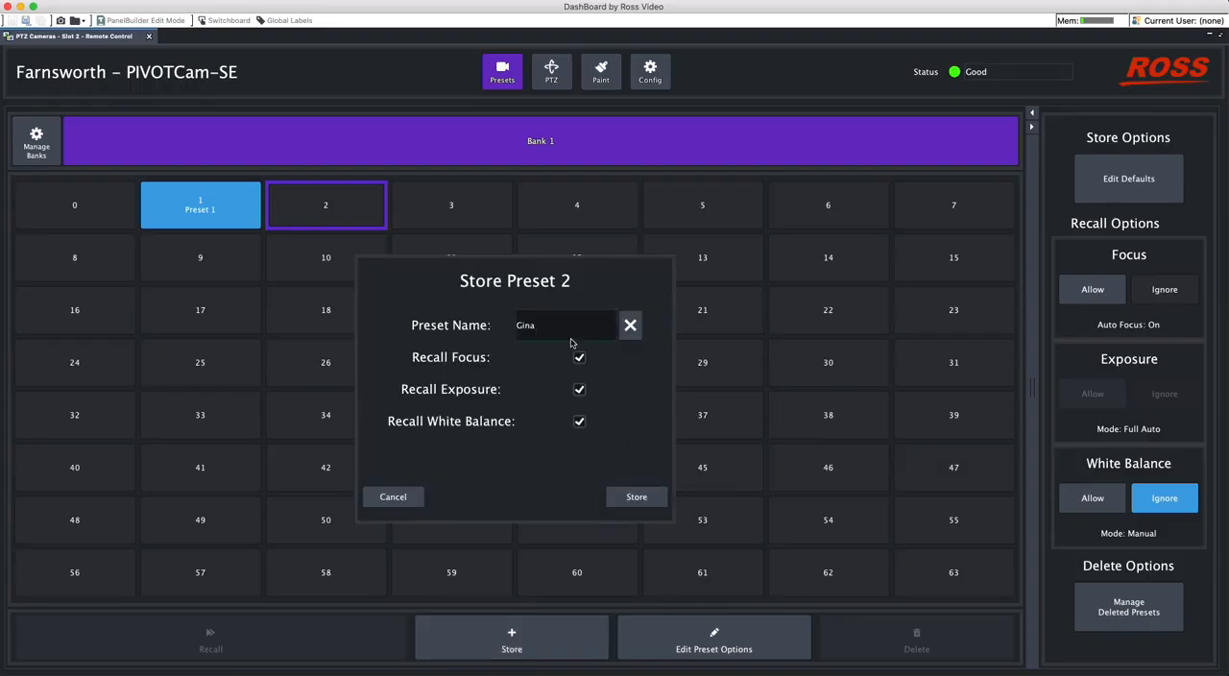
{"action": "left_click", "coordinate": [640, 500]}
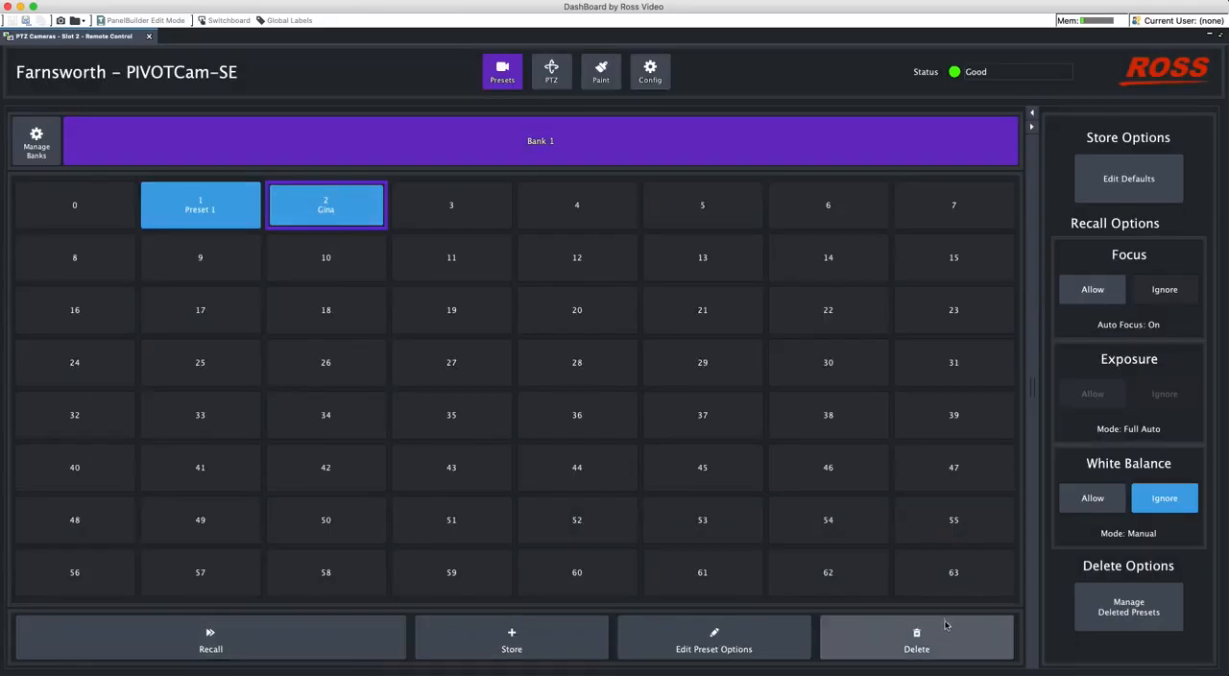
- Apply the default options to preset 3, and store it with 1 appended to its default name
{"action": "left_click", "coordinate": [467, 213]}
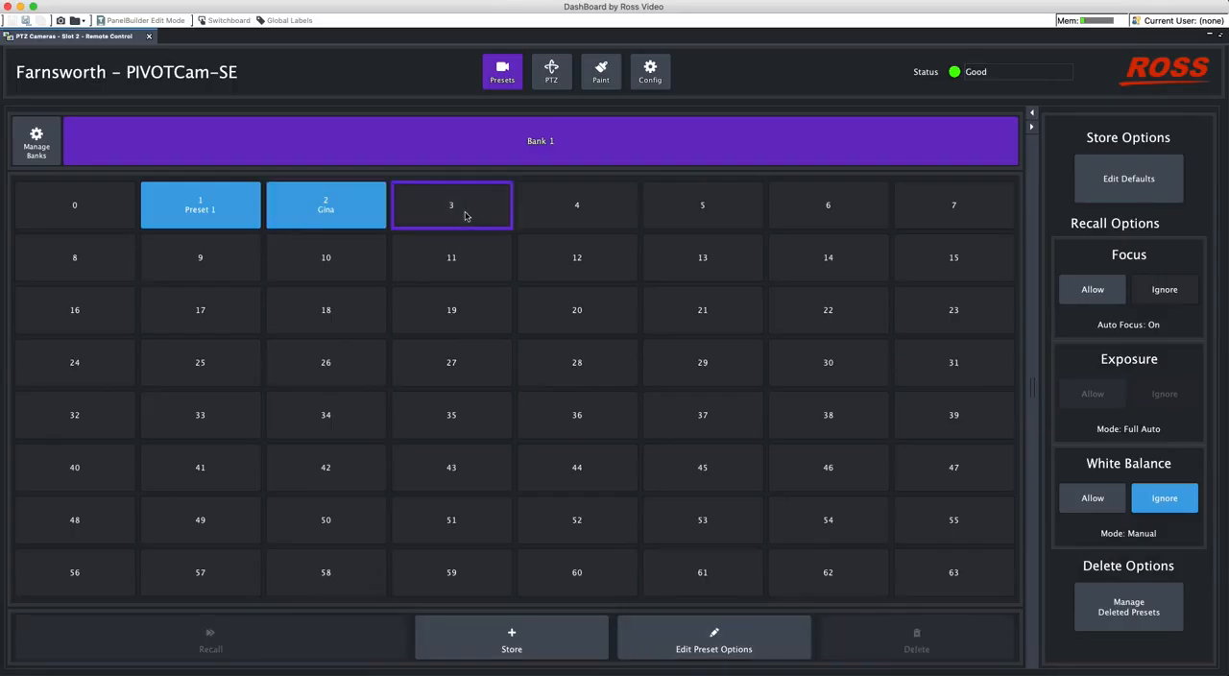
{"action": "left_click", "coordinate": [716, 642]}
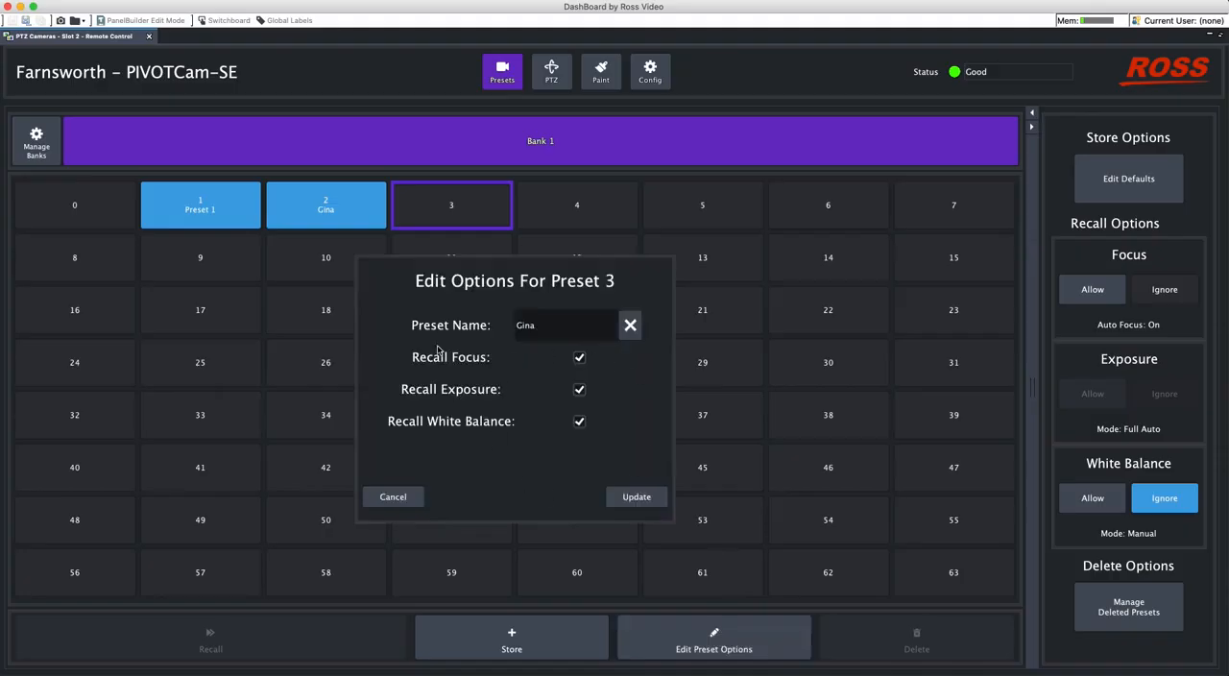
{"action": "left_click", "coordinate": [613, 496]}
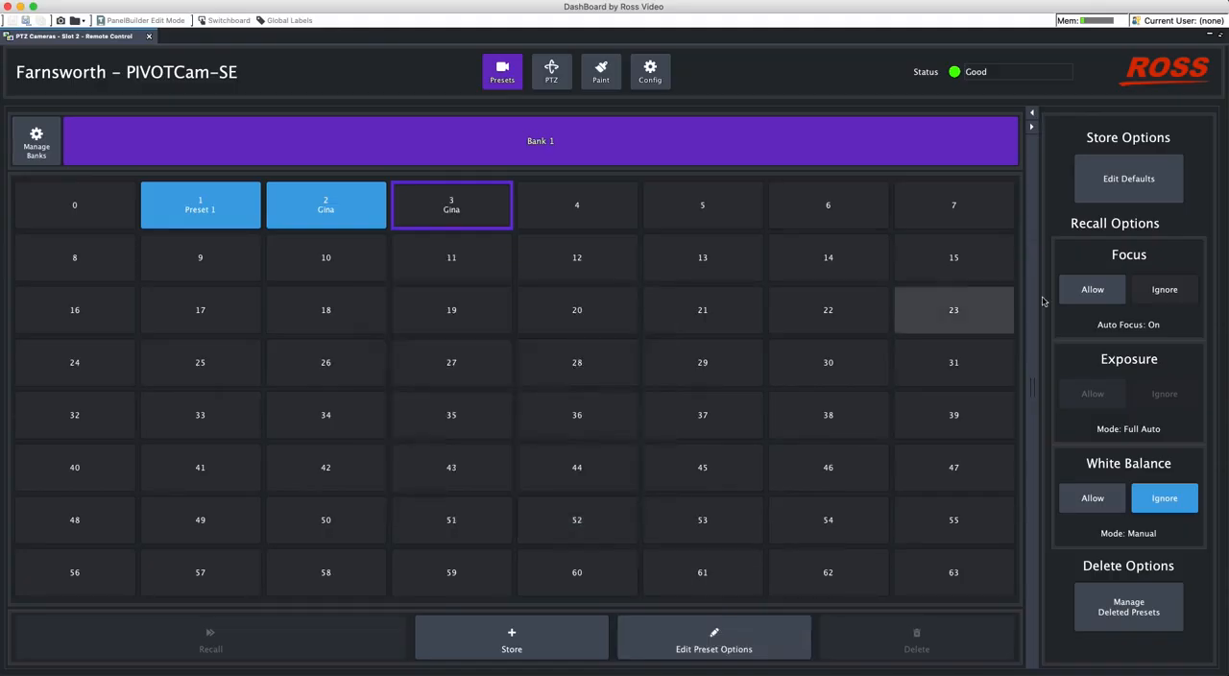
{"action": "left_click", "coordinate": [494, 655]}
{"action": "left_click", "coordinate": [567, 339]}
{"action": "type", "text": "1"}
{"action": "left_click", "coordinate": [625, 497]}
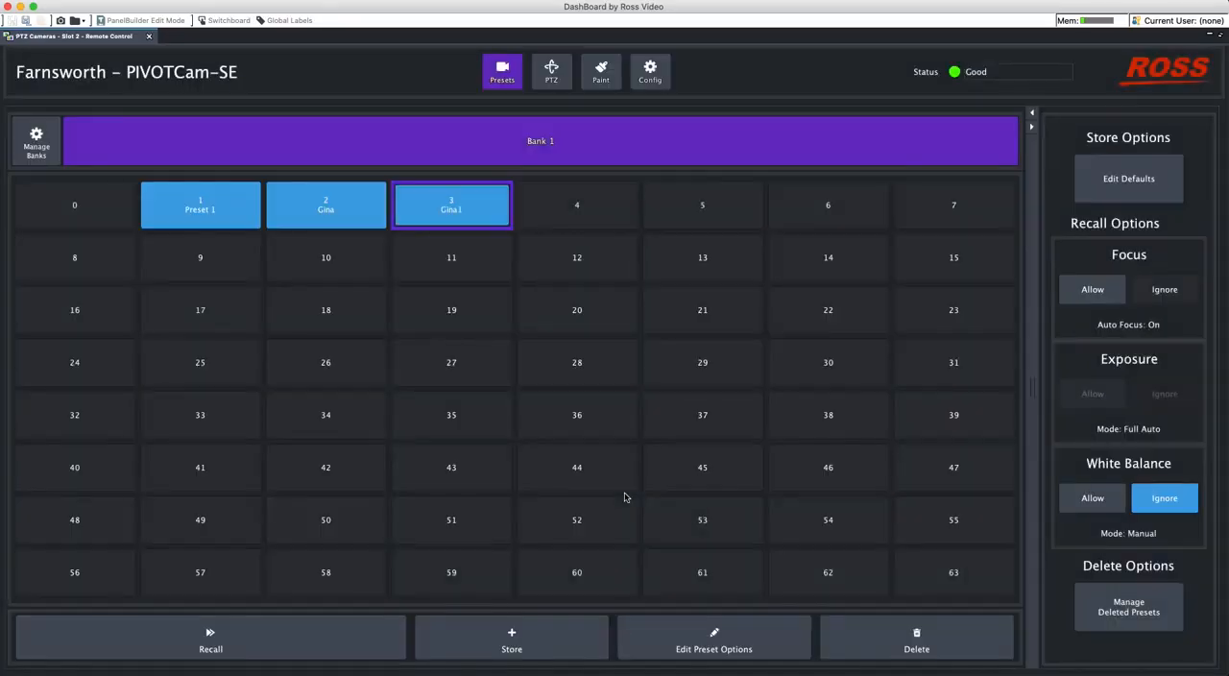
- Recall preset 2, and recall Preset 1
{"action": "left_click", "coordinate": [342, 214]}
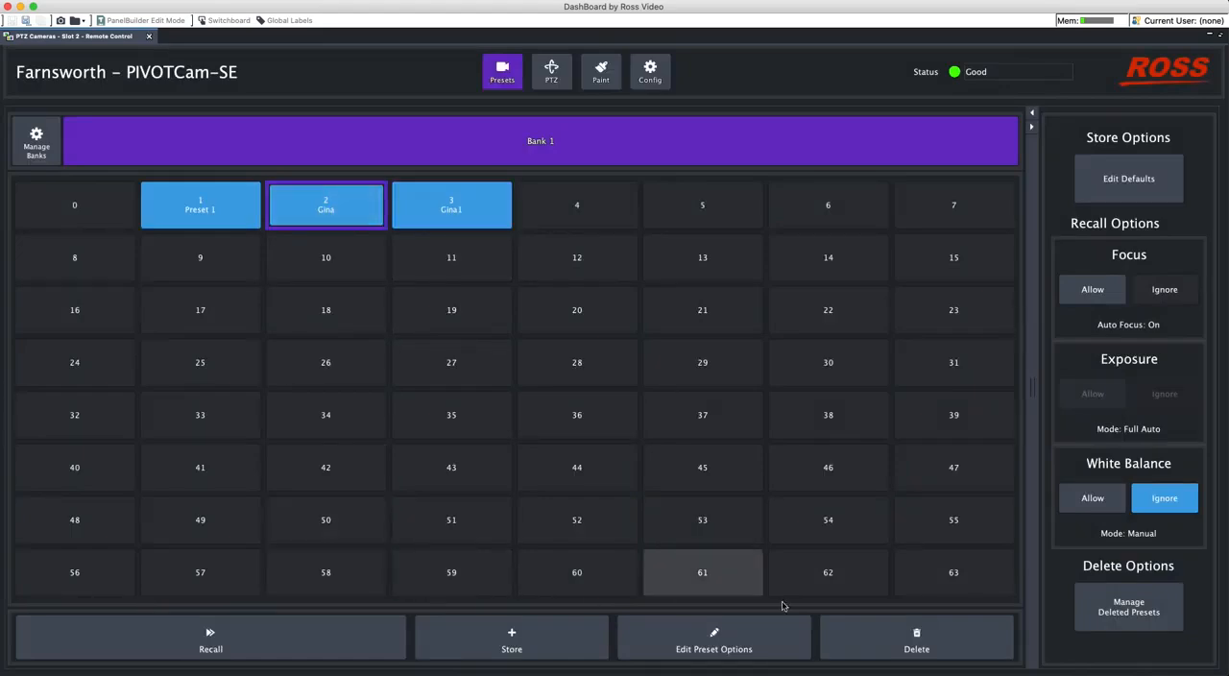
{"action": "left_click", "coordinate": [324, 634]}
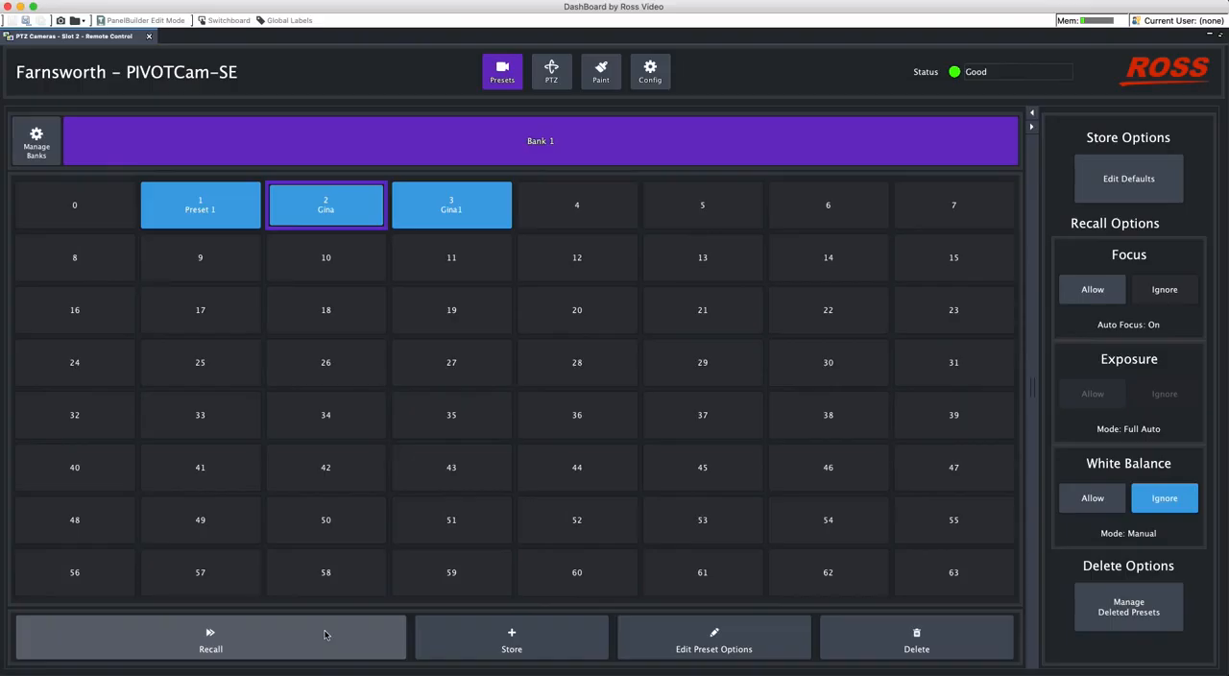
{"action": "left_click", "coordinate": [204, 206]}
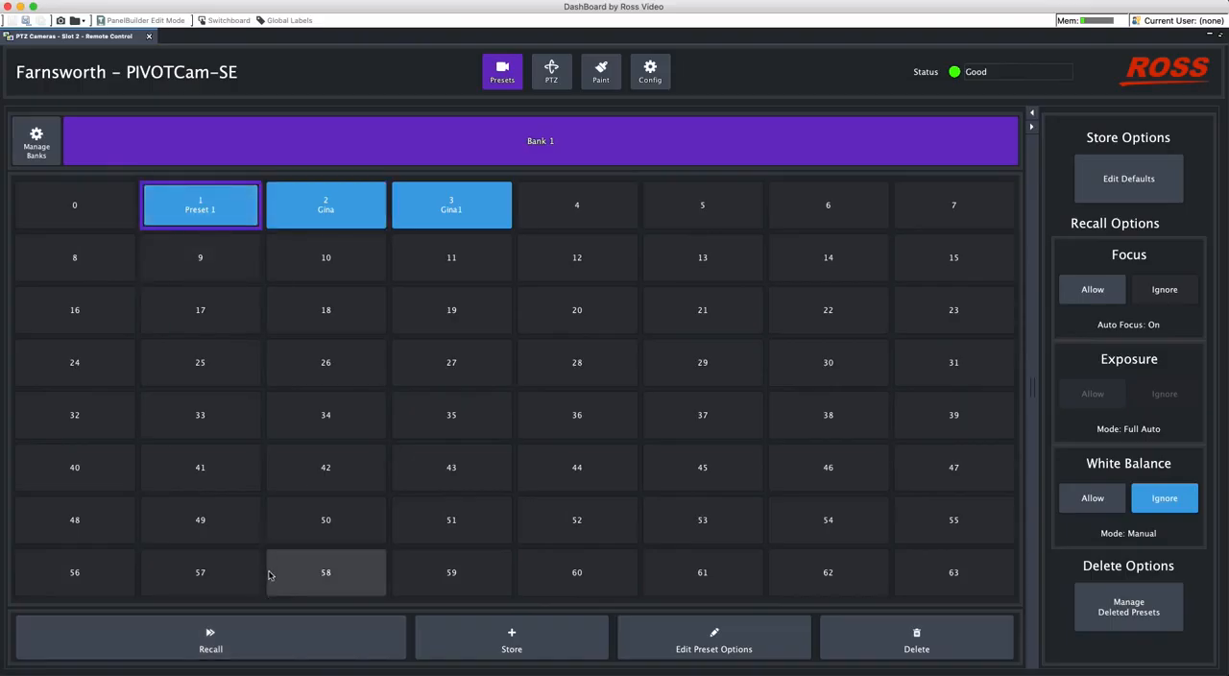
{"action": "left_click", "coordinate": [296, 632]}
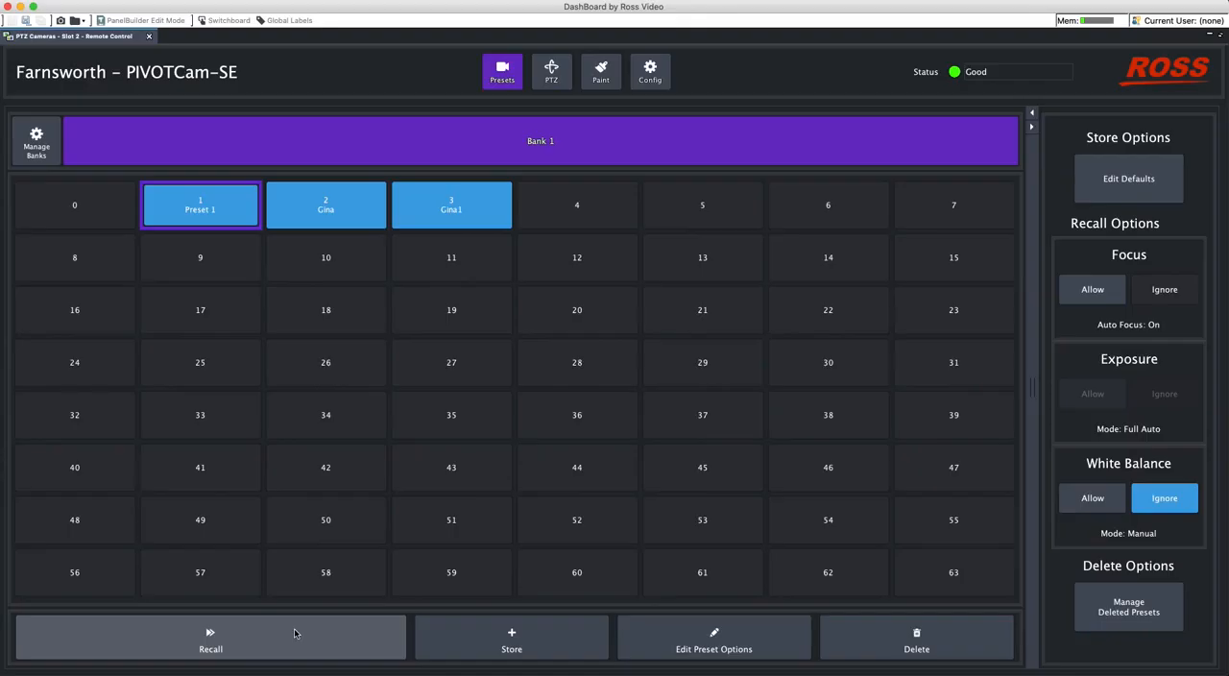
- View the PTZ controls and the Paint settings, and return to the presets
{"action": "left_click", "coordinate": [554, 81]}
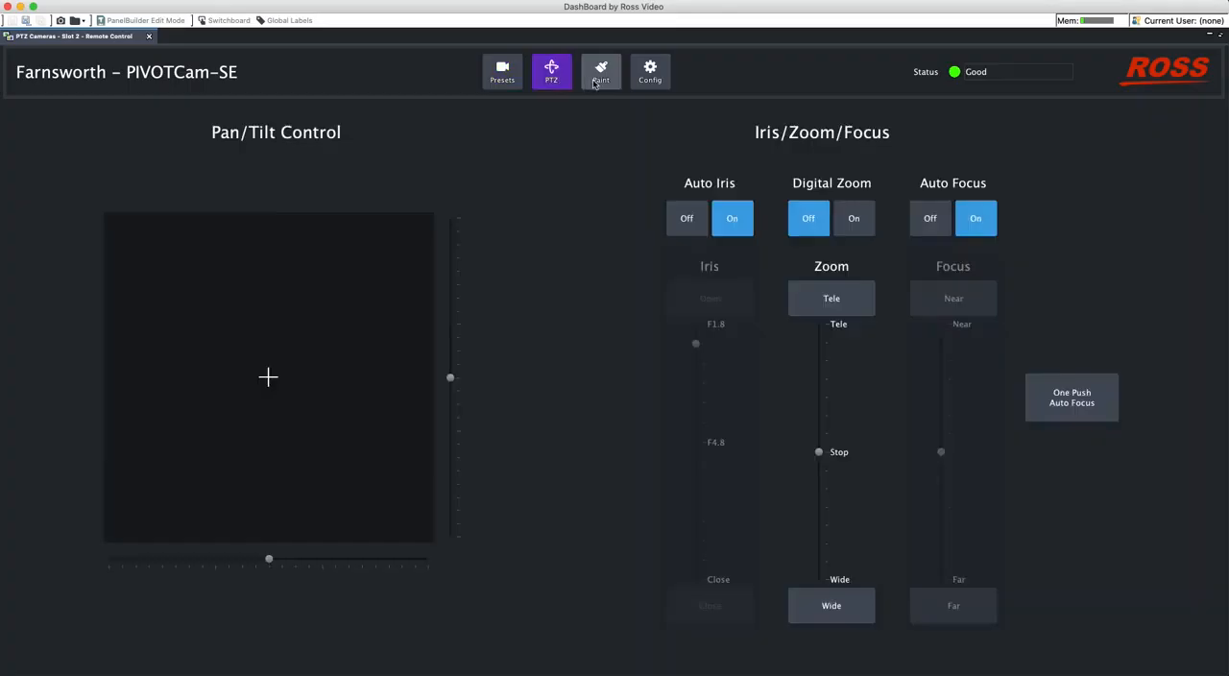
{"action": "left_click", "coordinate": [597, 81]}
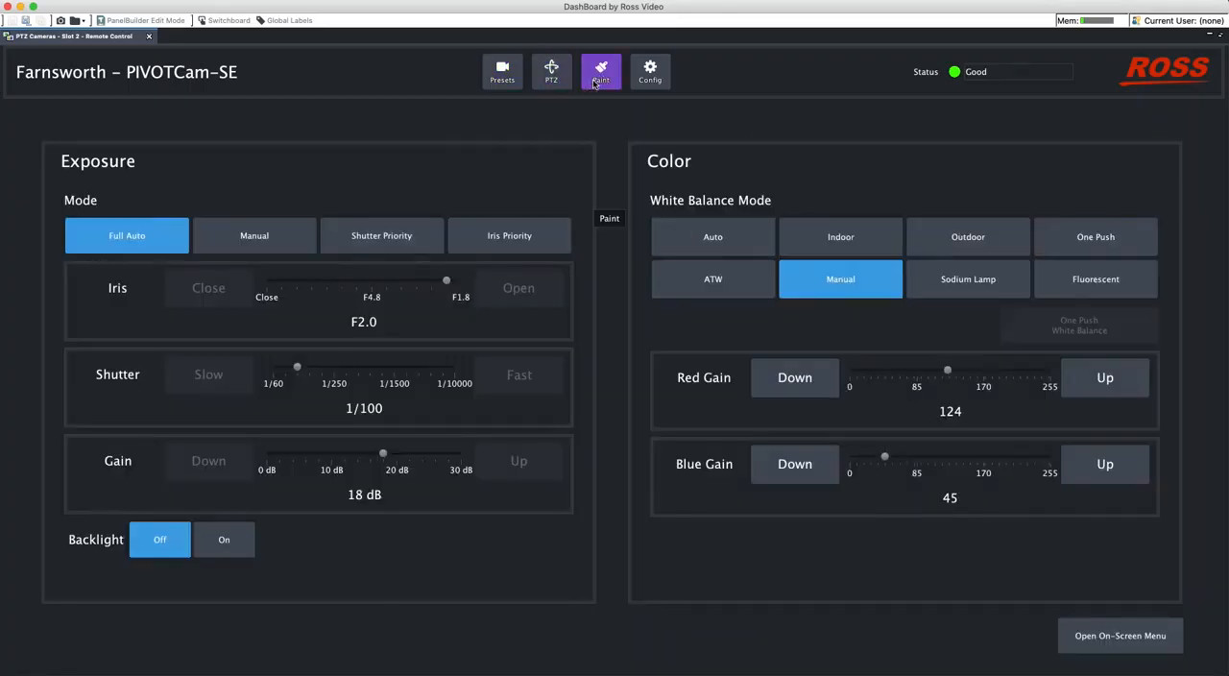
{"action": "left_click", "coordinate": [502, 73]}
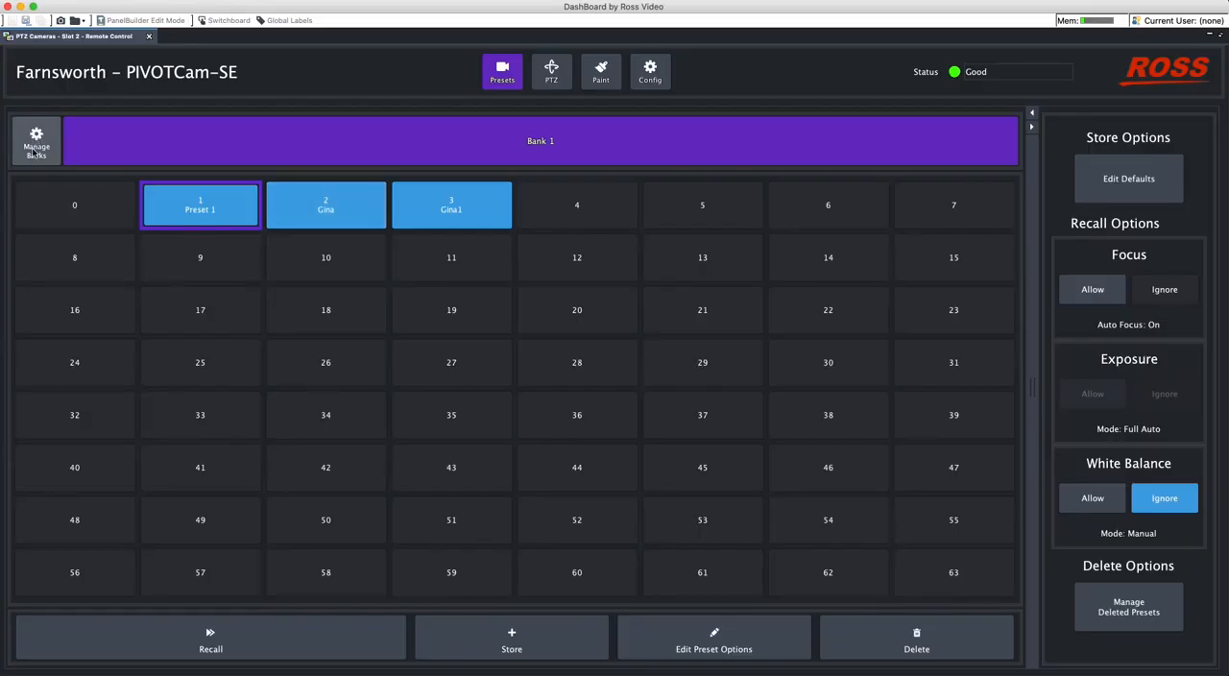
- Rename Bank 1 as Morning Show in the bank manager
{"action": "left_click", "coordinate": [37, 153]}
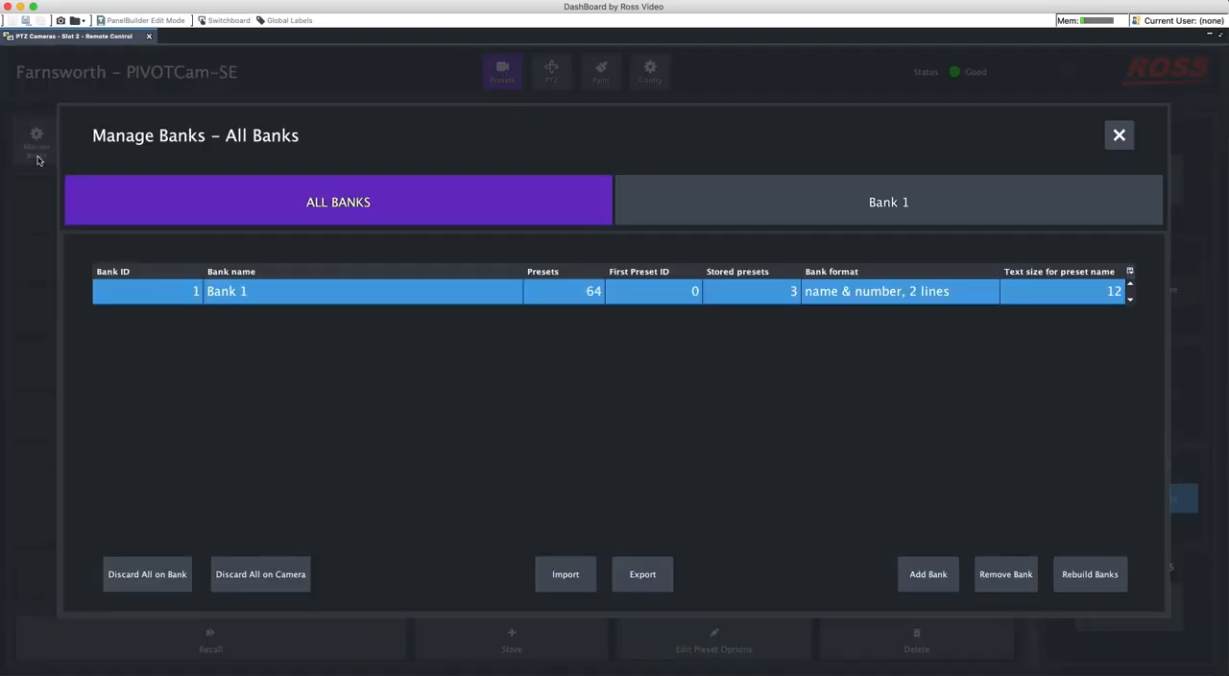
{"action": "double_click", "coordinate": [303, 294]}
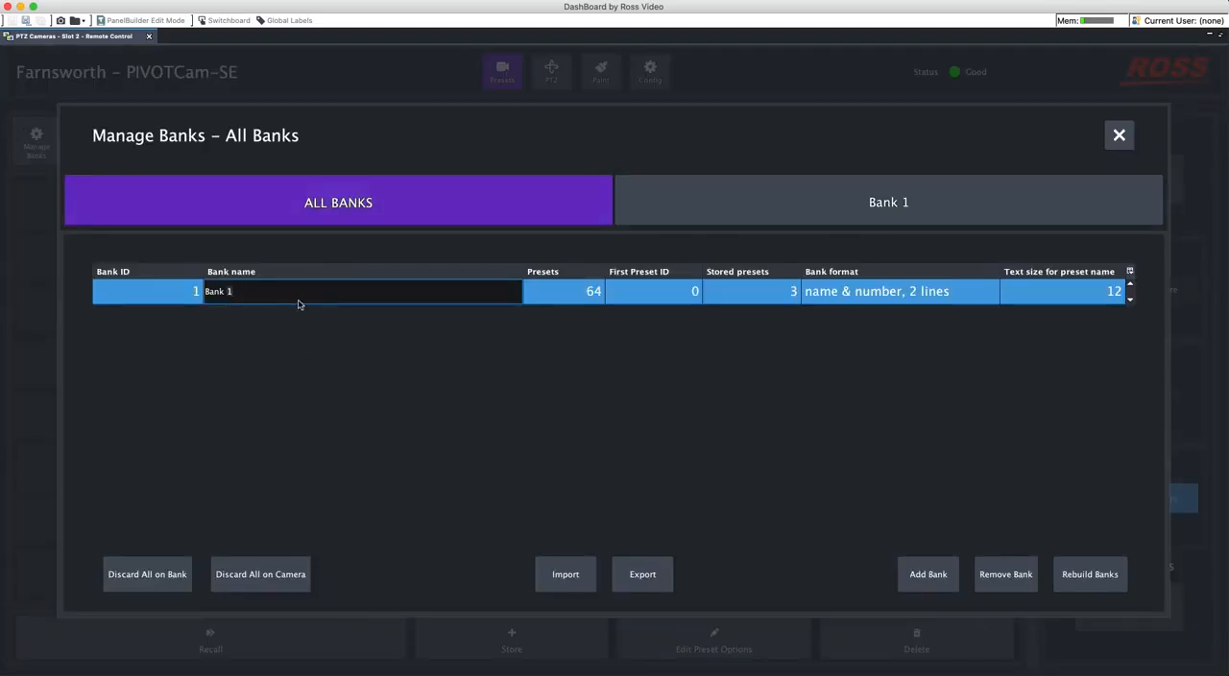
{"action": "left_click_drag", "start_coordinate": [297, 301], "coordinate": [192, 294]}
{"action": "key", "text": "BackSpace"}
{"action": "type", "text": "Morning Show"}
- Add a second bank named Noon Show, keeping the format name & number, 2 lines and text size 12
{"action": "left_click", "coordinate": [928, 574]}
{"action": "left_click", "coordinate": [667, 315]}
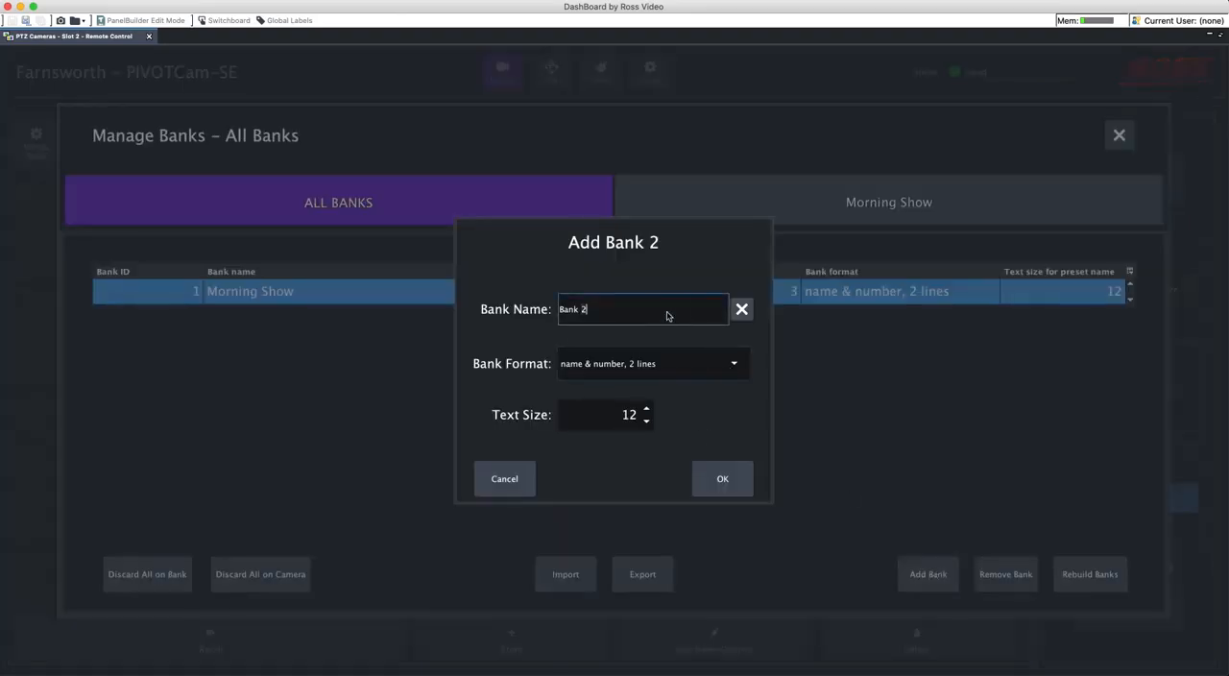
{"action": "key", "text": "BackSpace"}
{"action": "key", "text": "BackSpace"}
{"action": "key", "text": "BackSpace"}
{"action": "key", "text": "BackSpace"}
{"action": "key", "text": "BackSpace"}
{"action": "key", "text": "BackSpace"}
{"action": "type", "text": "Noon Show"}
{"action": "left_click", "coordinate": [735, 366]}
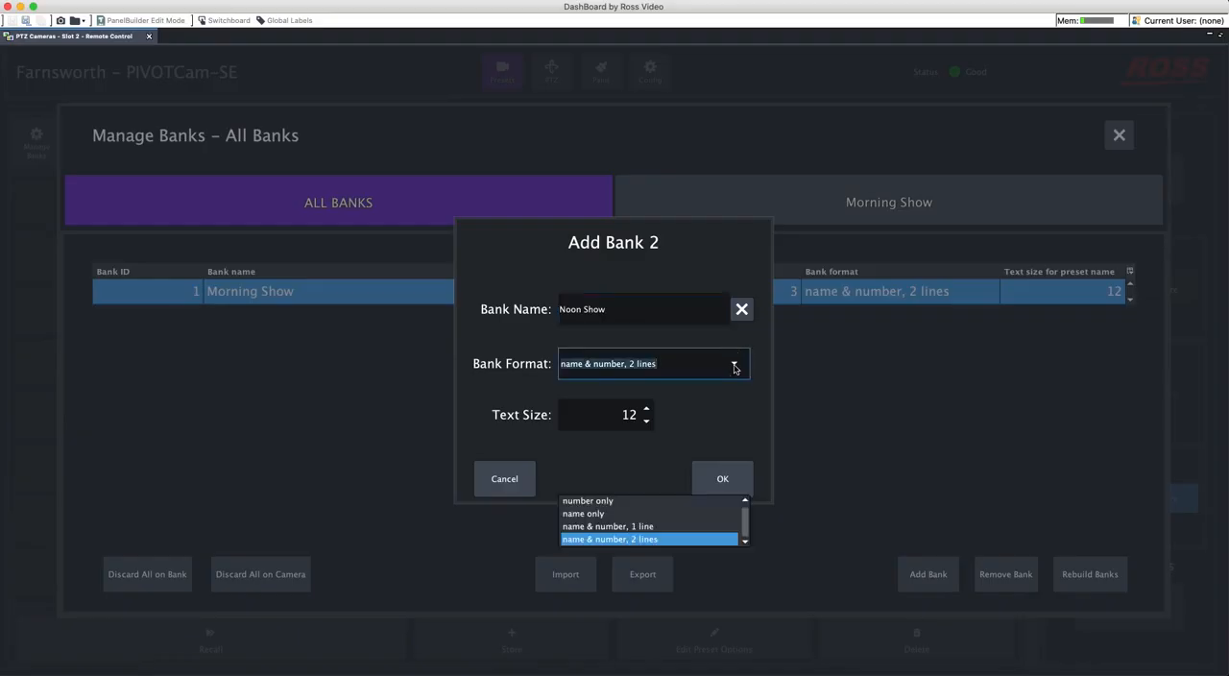
{"action": "left_click", "coordinate": [734, 415]}
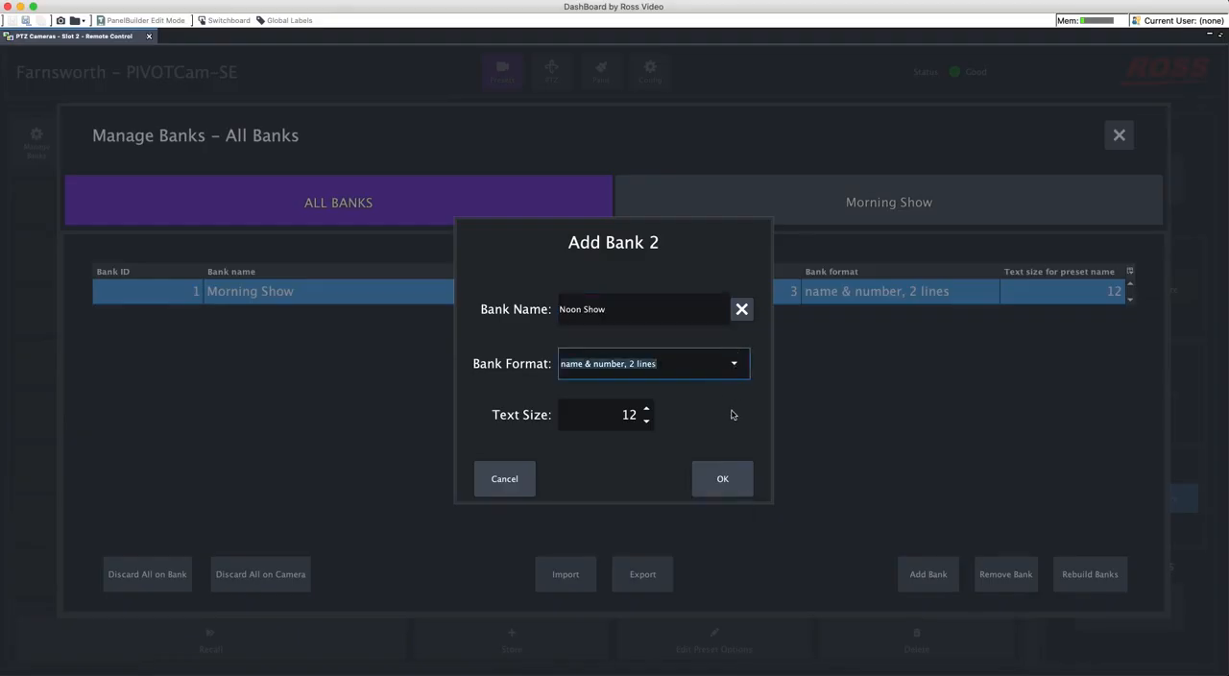
{"action": "left_click", "coordinate": [723, 480]}
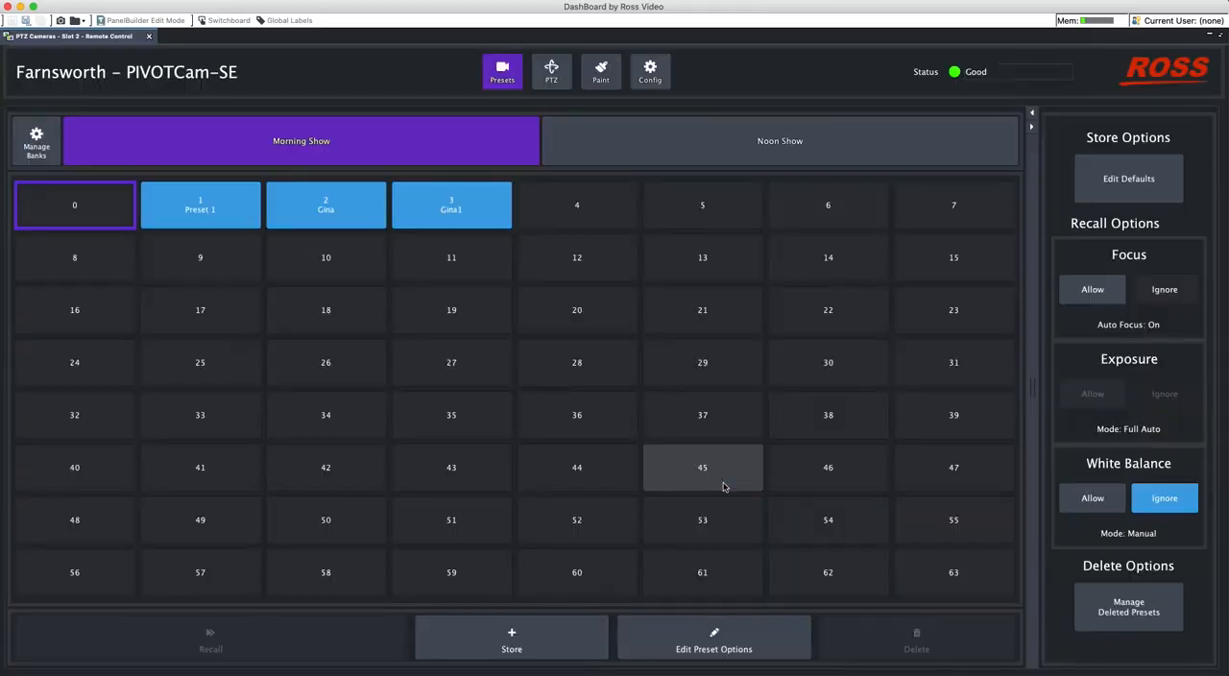
- Switch between the Noon Show and Morning Show banks to compare their presets, ending on Noon Show
{"action": "left_click", "coordinate": [569, 146]}
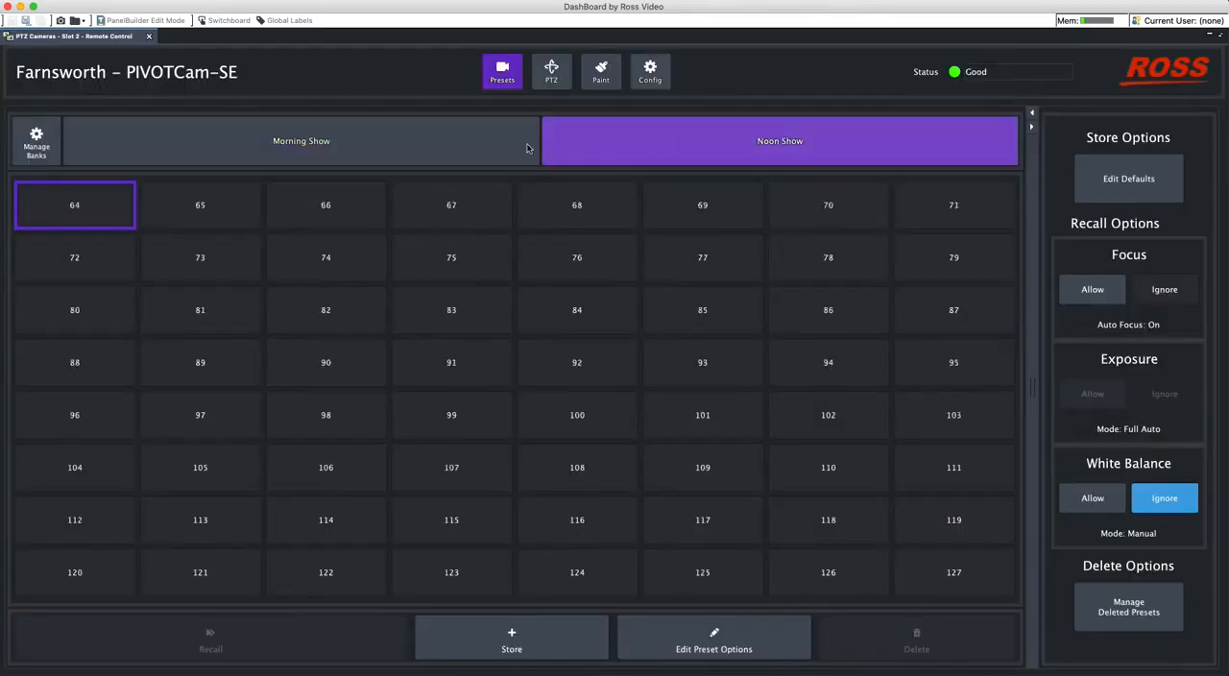
{"action": "left_click", "coordinate": [425, 141]}
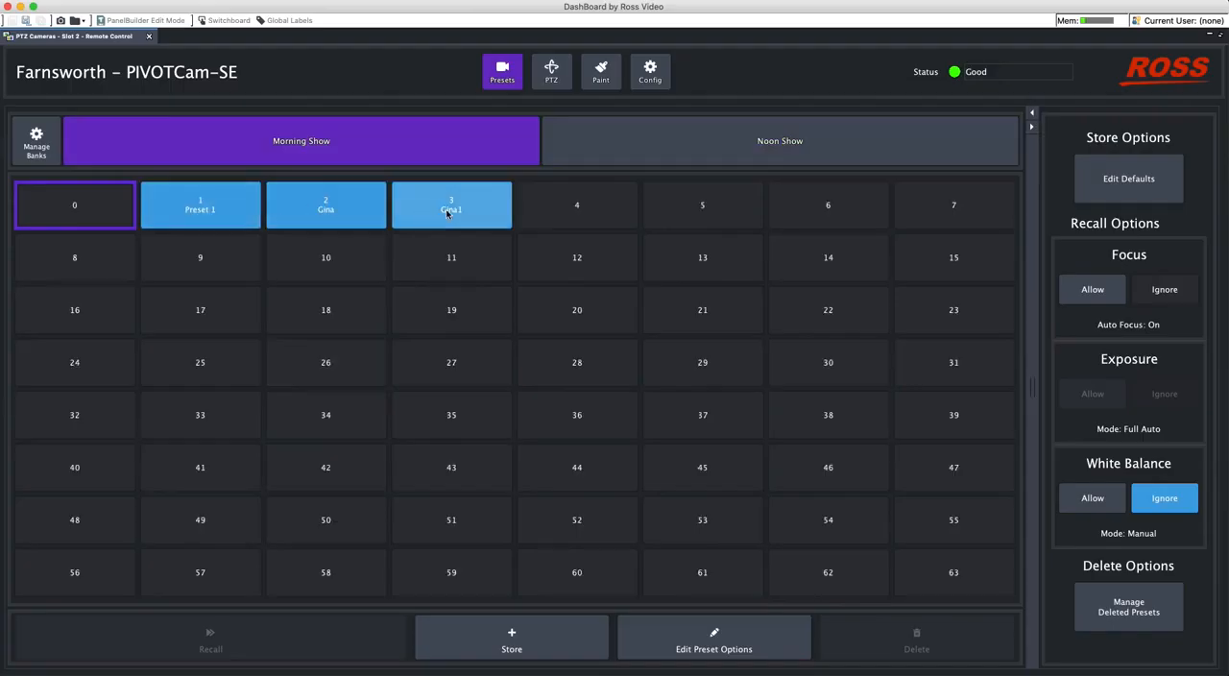
{"action": "left_click", "coordinate": [665, 134]}
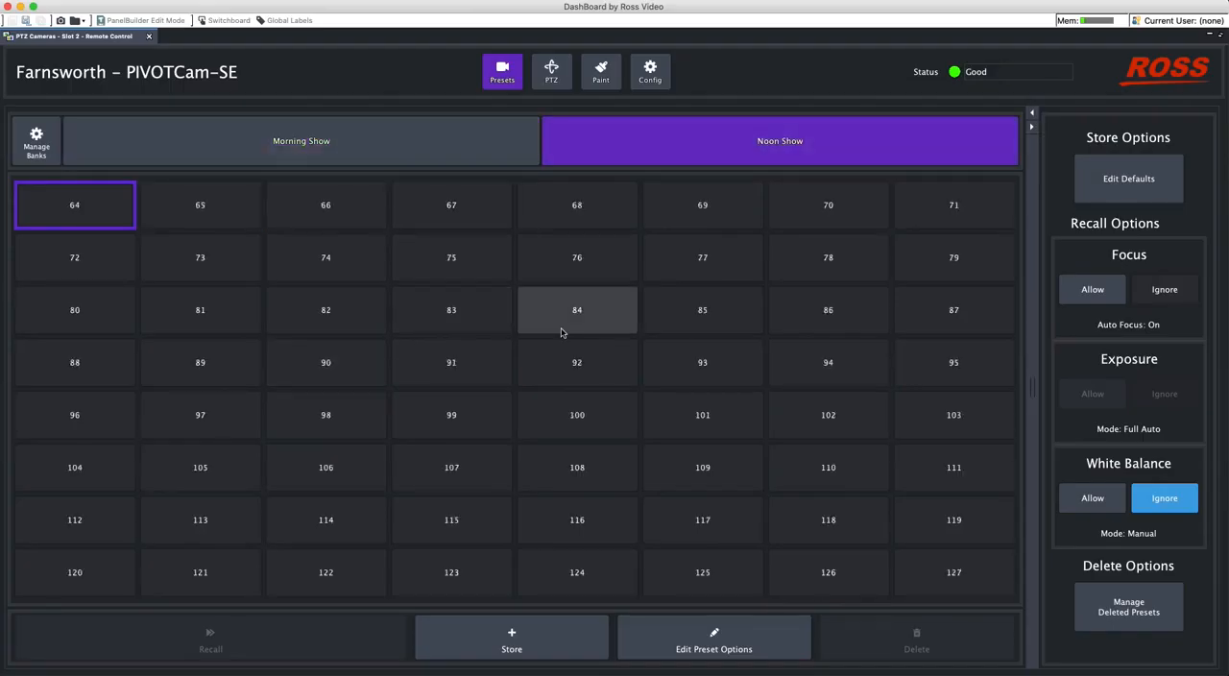
- Start exporting the camera settings as Farnsworth.camera, and cancel without saving
{"action": "left_click", "coordinate": [37, 140]}
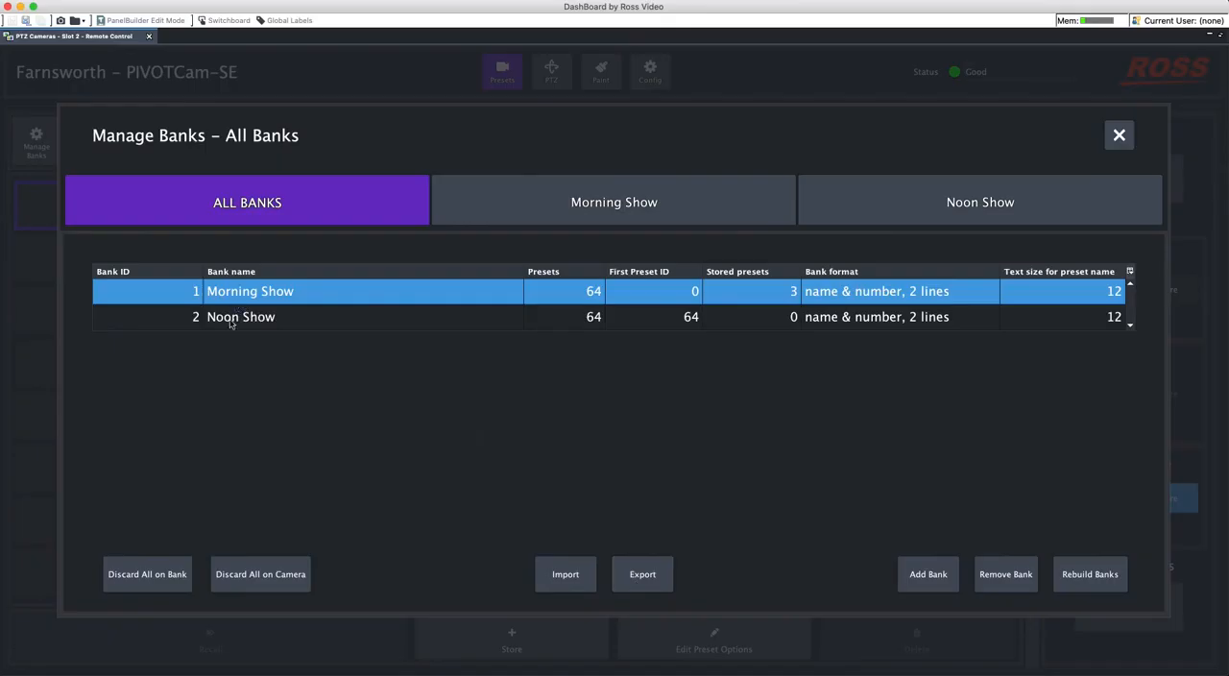
{"action": "left_click", "coordinate": [655, 579]}
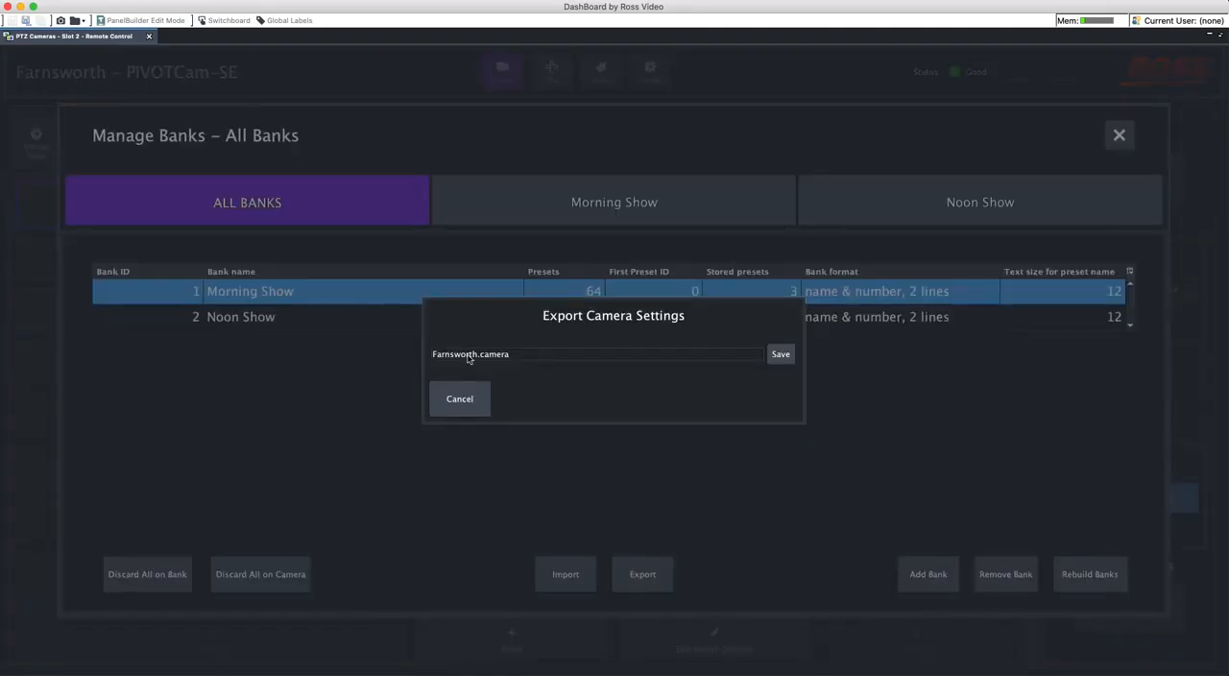
{"action": "left_click", "coordinate": [781, 356]}
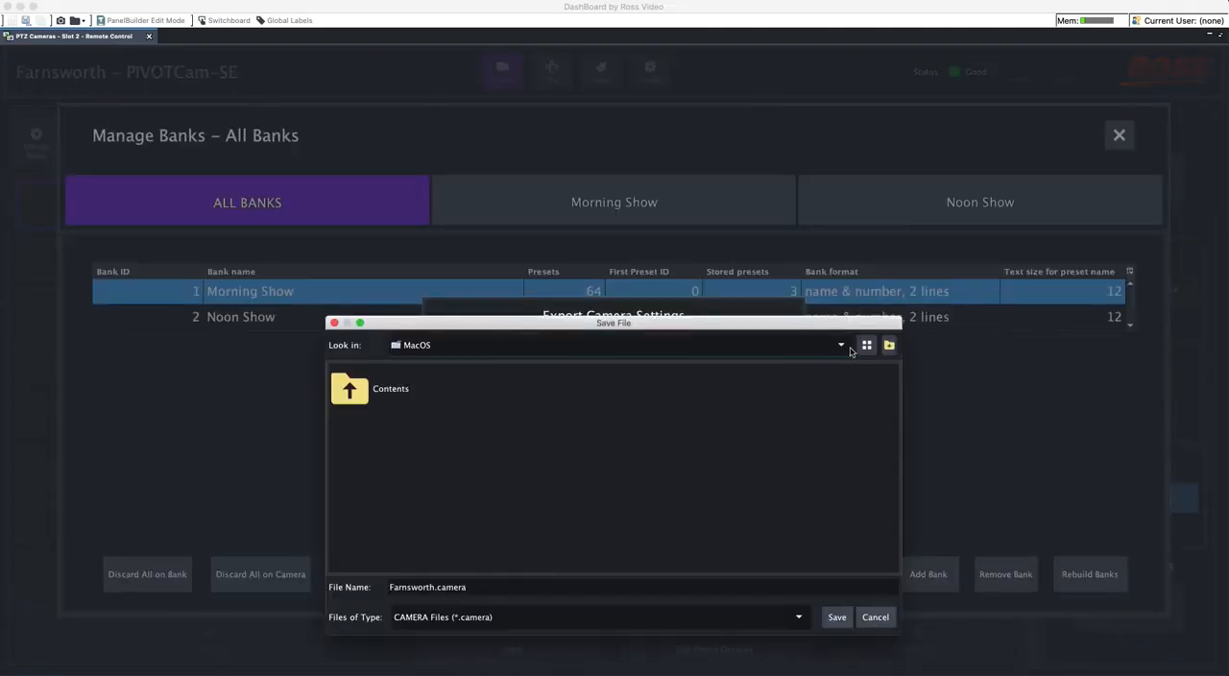
{"action": "left_click", "coordinate": [880, 620]}
{"action": "left_click", "coordinate": [472, 413]}
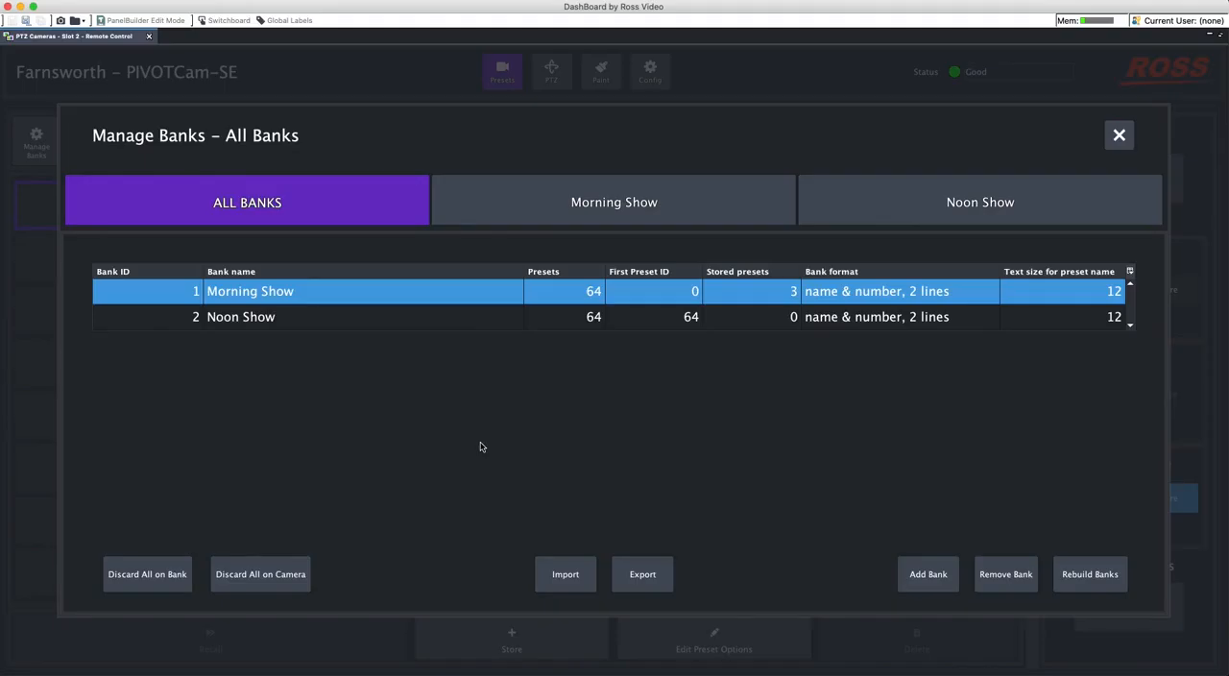
{"action": "left_click", "coordinate": [1120, 135]}
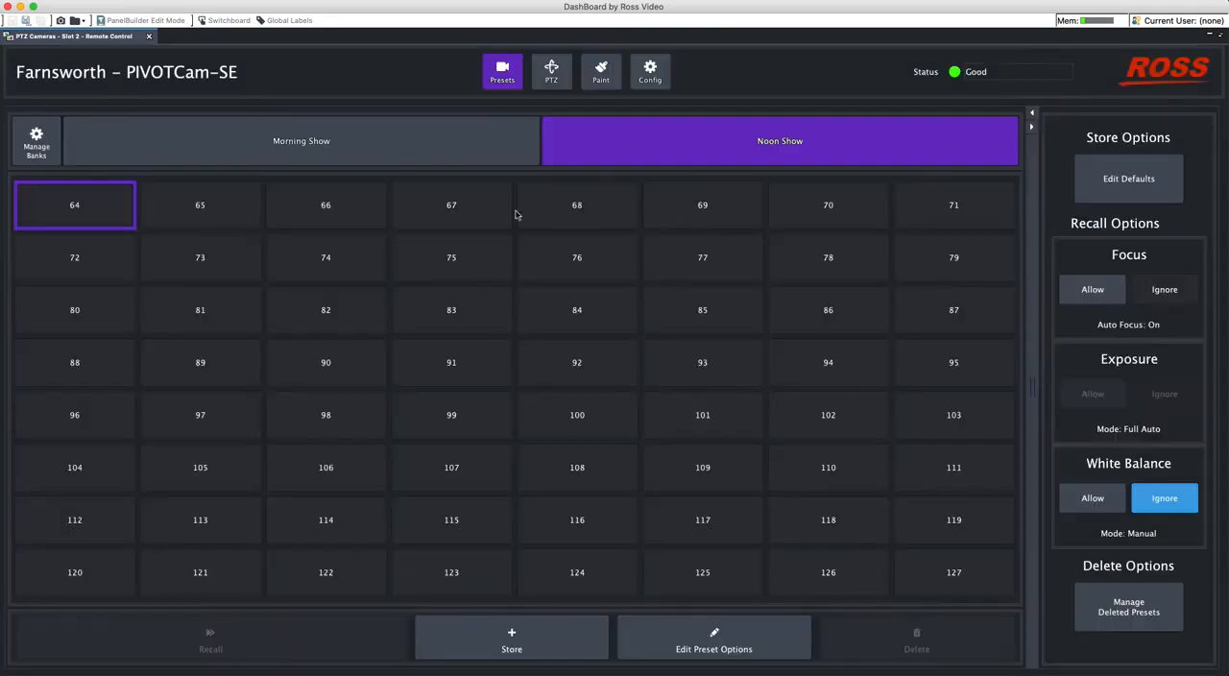
- Pan and tilt the camera slightly, and turn off Auto Iris to set the iris to F2.4
{"action": "left_click", "coordinate": [551, 70]}
{"action": "mouse_move", "coordinate": [268, 376]}
{"action": "left_mouse_down"}
{"action": "mouse_move", "coordinate": [264, 341]}
{"action": "mouse_move", "coordinate": [269, 406]}
{"action": "mouse_move", "coordinate": [297, 368]}
{"action": "mouse_move", "coordinate": [359, 368]}
{"action": "mouse_move", "coordinate": [153, 374]}
{"action": "mouse_move", "coordinate": [241, 376]}
{"action": "mouse_move", "coordinate": [265, 296]}
{"action": "mouse_move", "coordinate": [266, 394]}
{"action": "mouse_move", "coordinate": [165, 384]}
{"action": "mouse_move", "coordinate": [288, 390]}
{"action": "left_mouse_up"}
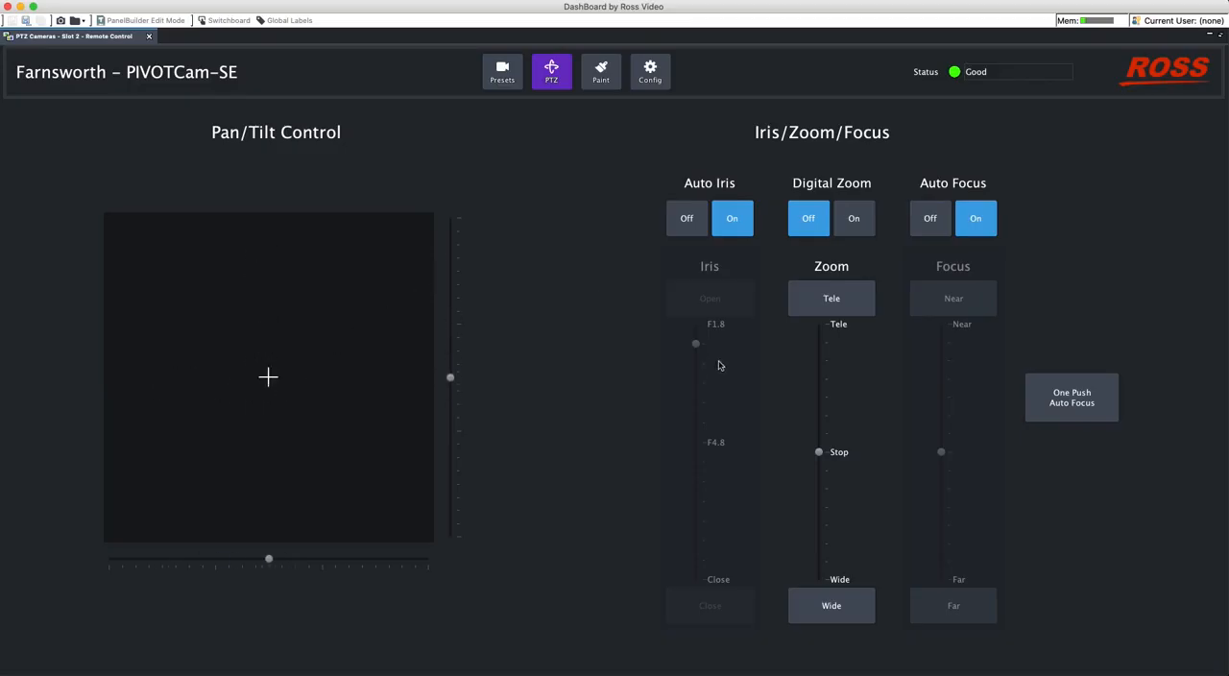
{"action": "left_click", "coordinate": [687, 218]}
{"action": "mouse_move", "coordinate": [697, 344]}
{"action": "left_mouse_down"}
{"action": "mouse_move", "coordinate": [697, 504]}
{"action": "mouse_move", "coordinate": [694, 318]}
{"action": "mouse_move", "coordinate": [710, 433]}
{"action": "mouse_move", "coordinate": [677, 357]}
{"action": "mouse_move", "coordinate": [695, 345]}
{"action": "mouse_move", "coordinate": [706, 586]}
{"action": "mouse_move", "coordinate": [697, 367]}
{"action": "left_mouse_up"}
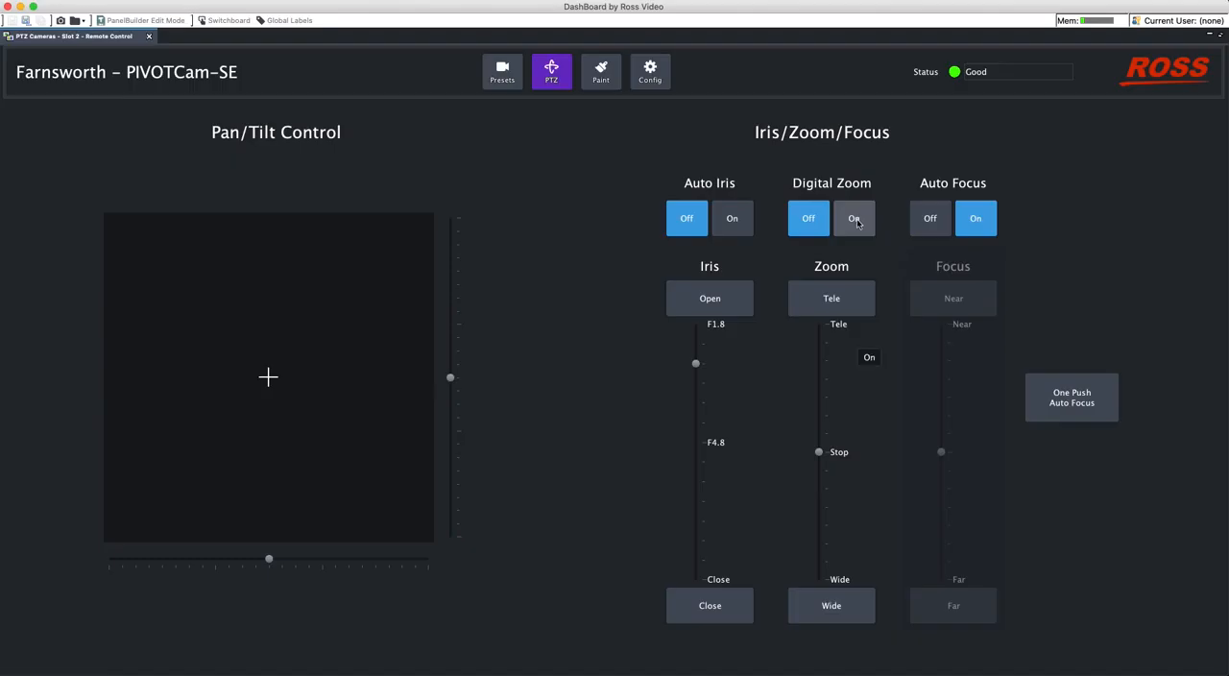
- Turn on Digital Zoom and zoom toward Tele, and turn off Auto Focus to focus toward Near
{"action": "left_click", "coordinate": [857, 222]}
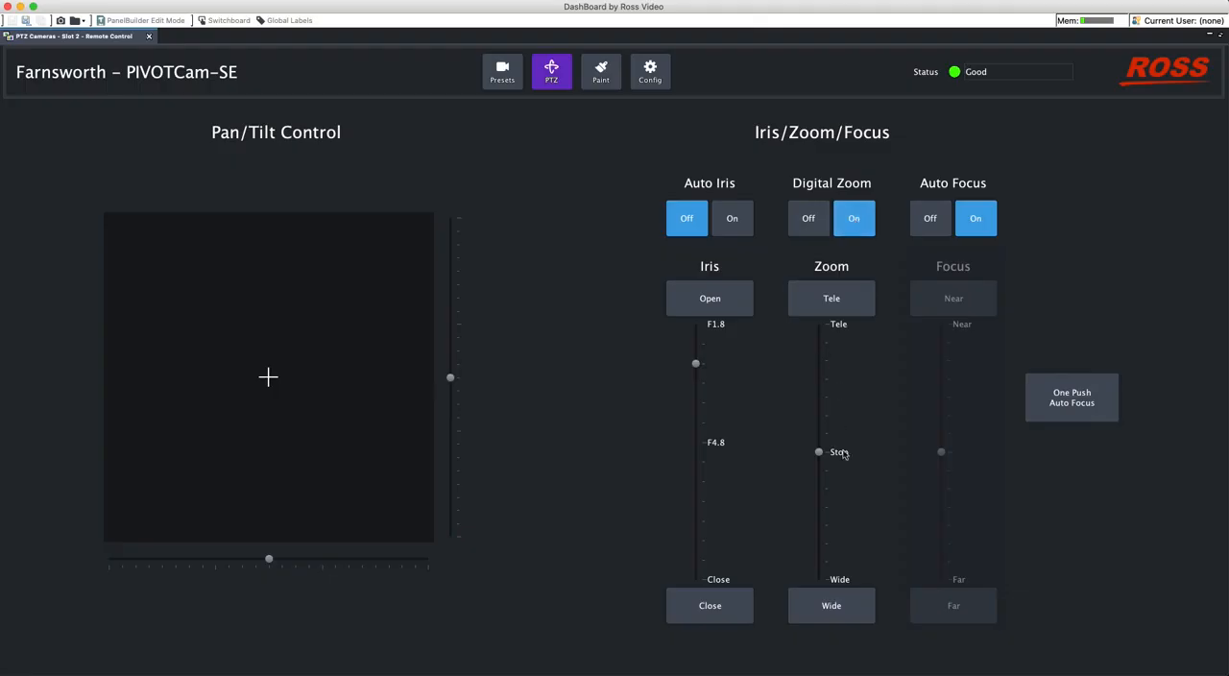
{"action": "left_click_drag", "start_coordinate": [819, 451], "coordinate": [816, 380]}
{"action": "left_click", "coordinate": [946, 228]}
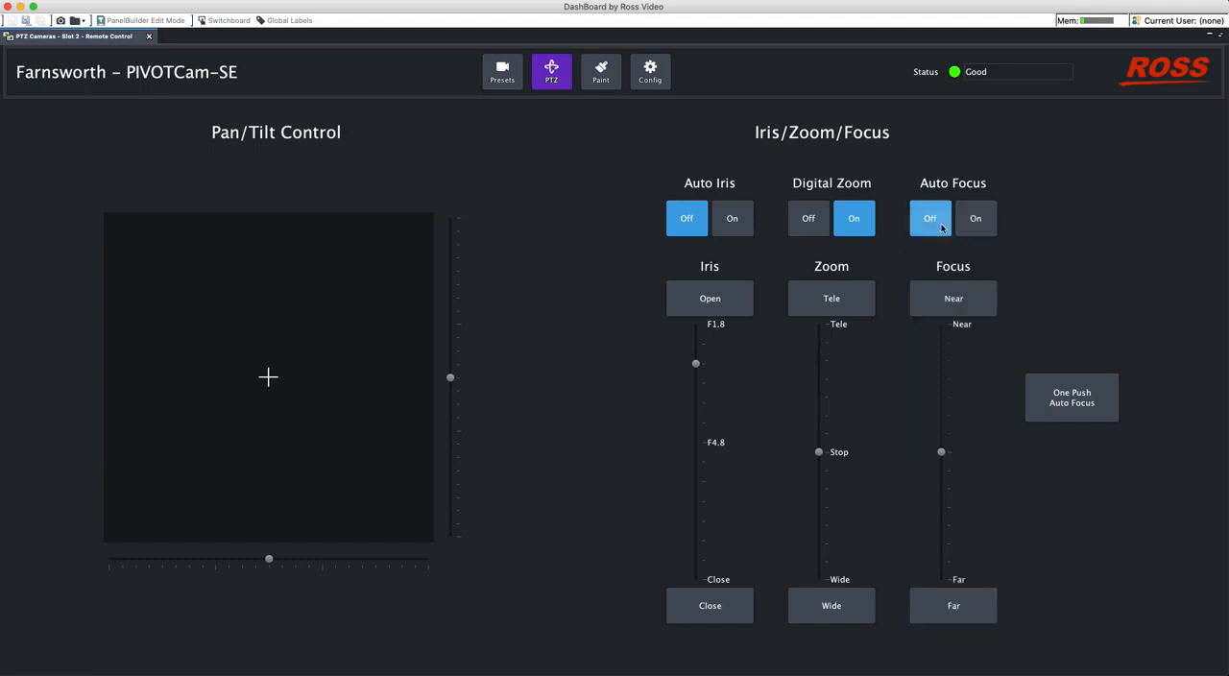
{"action": "left_click_drag", "start_coordinate": [943, 458], "coordinate": [949, 381]}
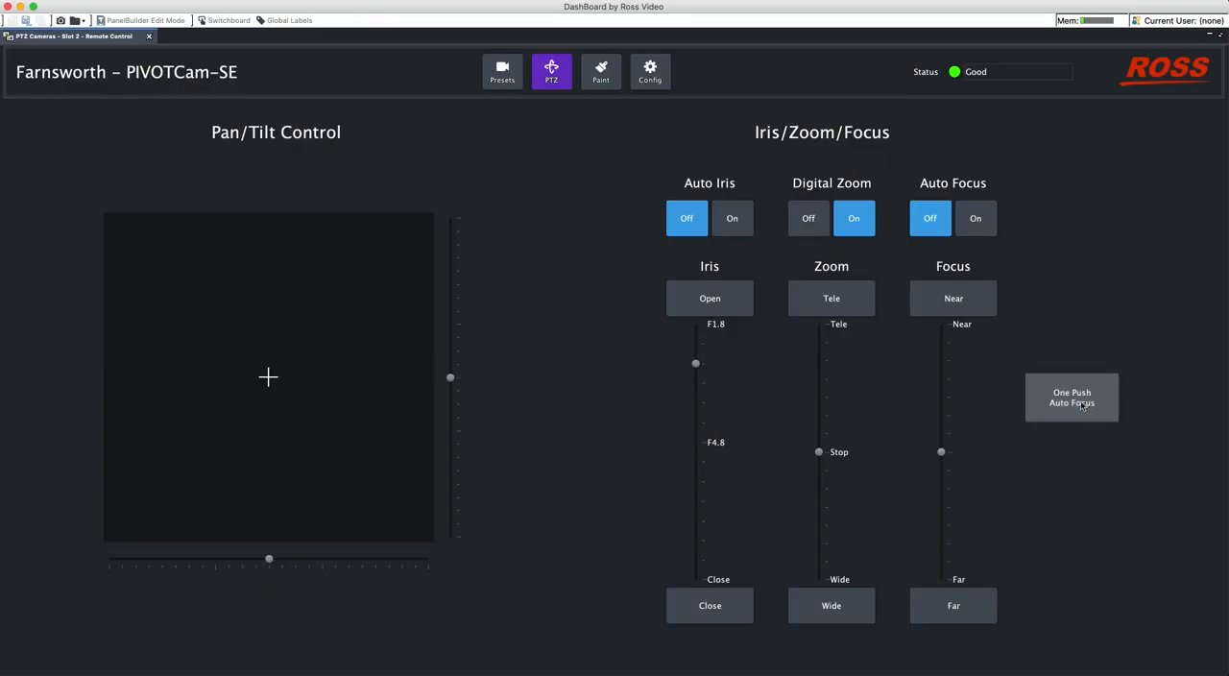
- Set the exposure mode to Full Auto and back to Manual, and set the iris to F3.4
{"action": "left_click", "coordinate": [601, 72]}
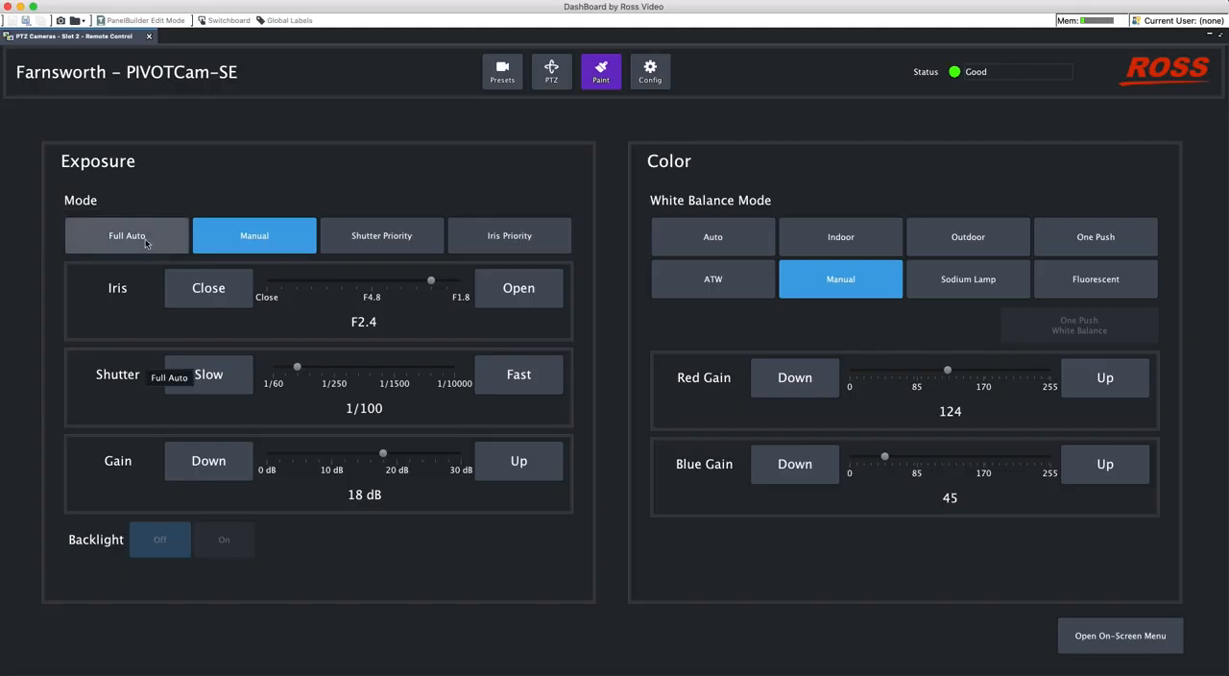
{"action": "left_click", "coordinate": [146, 243]}
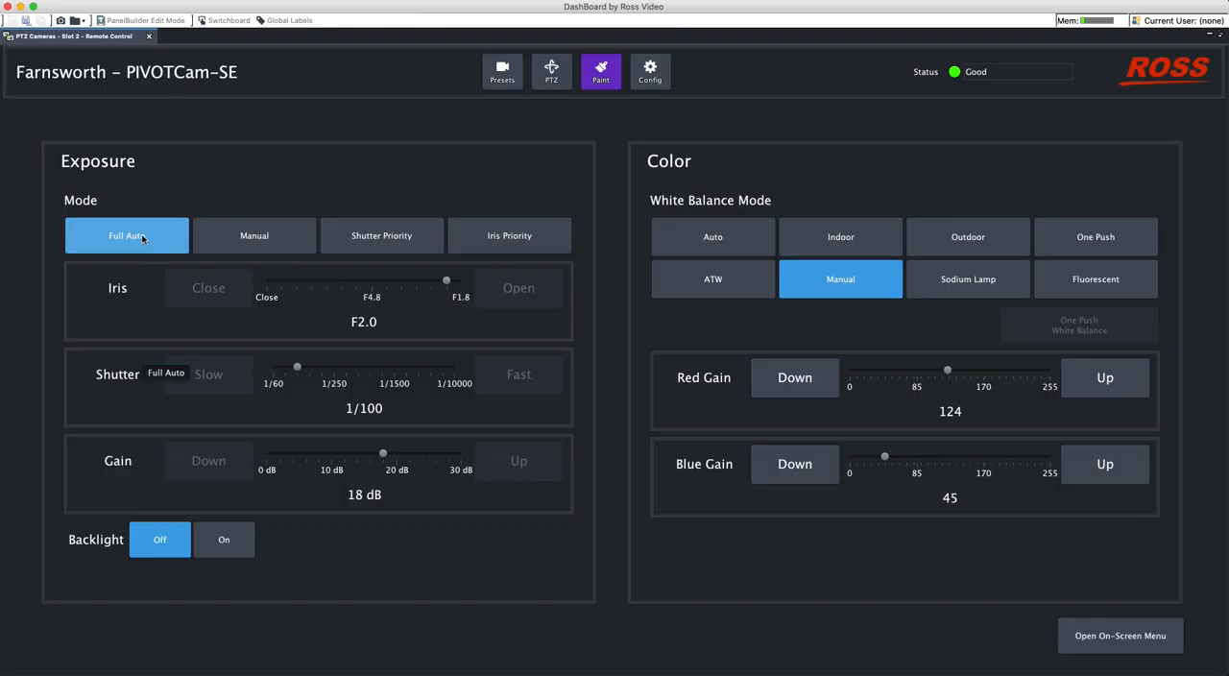
{"action": "left_click", "coordinate": [253, 242]}
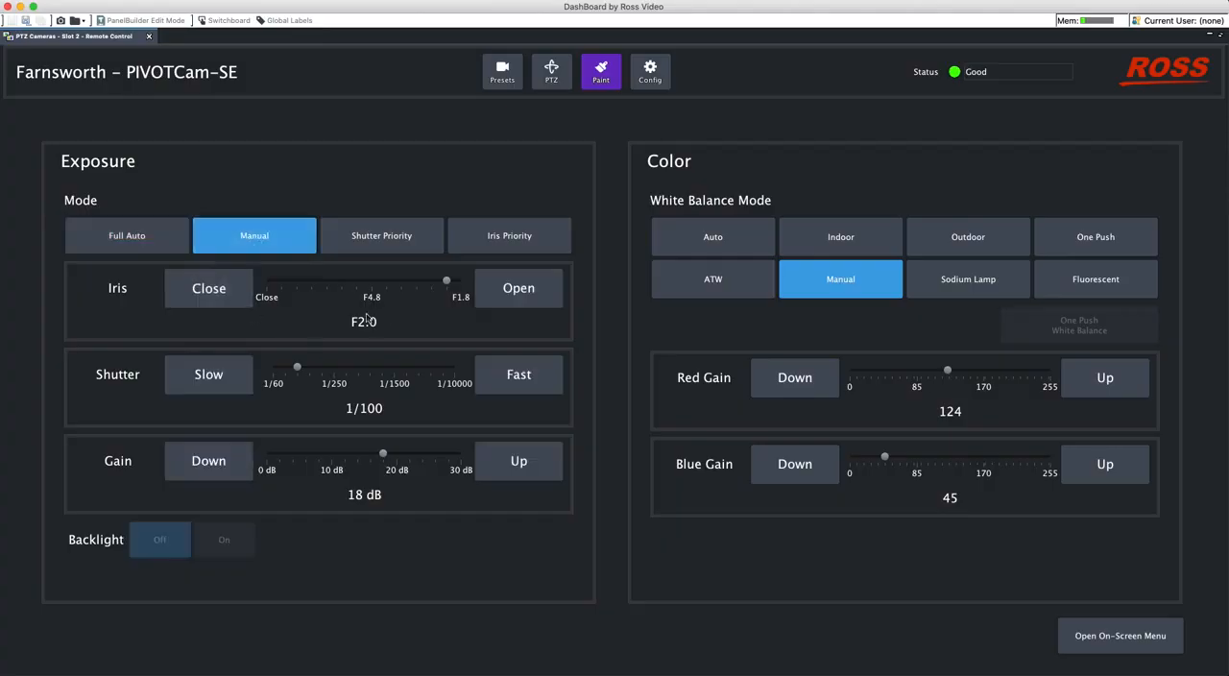
{"action": "left_click_drag", "start_coordinate": [445, 284], "coordinate": [356, 284]}
{"action": "left_click", "coordinate": [400, 283]}
{"action": "left_click", "coordinate": [552, 72]}
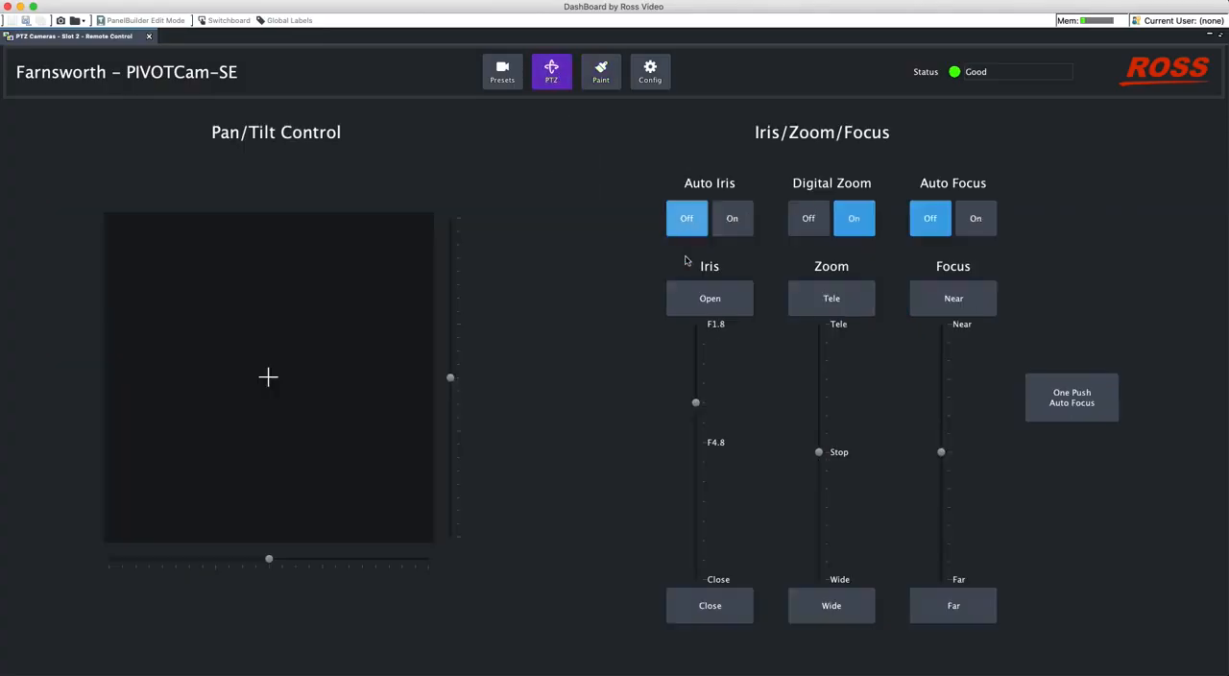
{"action": "left_click", "coordinate": [602, 72]}
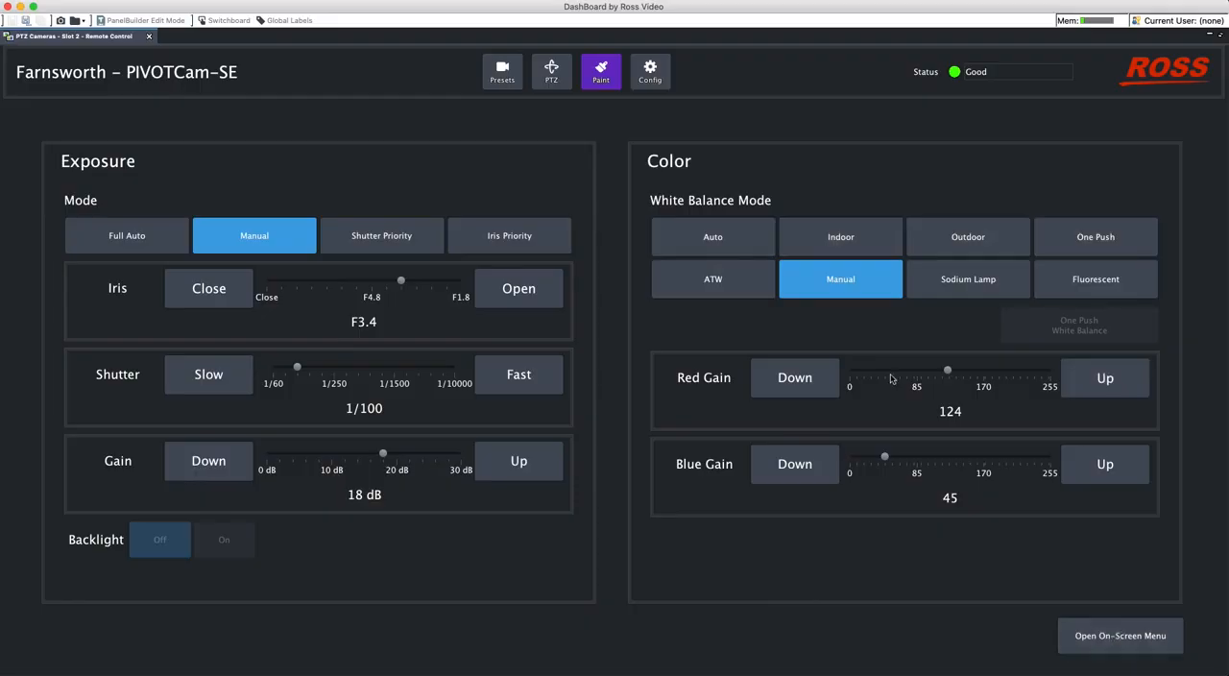
- Open the camera's configuration page to view its camera info and options
{"action": "left_click", "coordinate": [650, 71]}
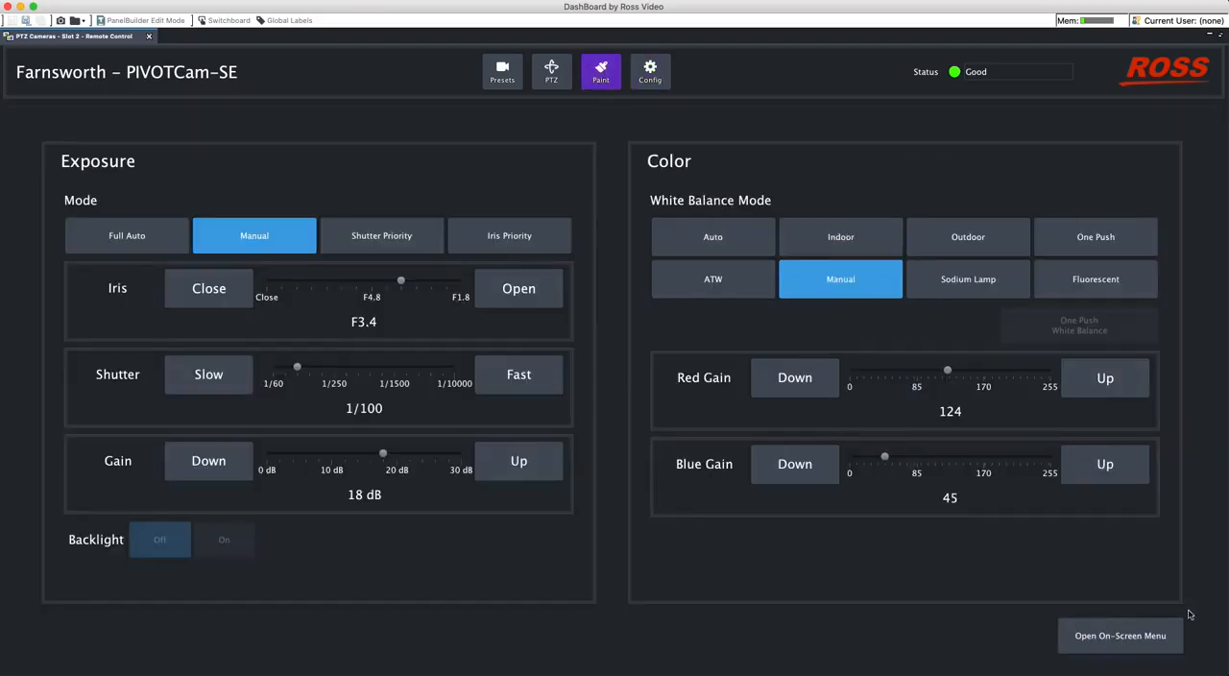
{"action": "left_click", "coordinate": [1122, 641]}
{"action": "left_click", "coordinate": [645, 79]}
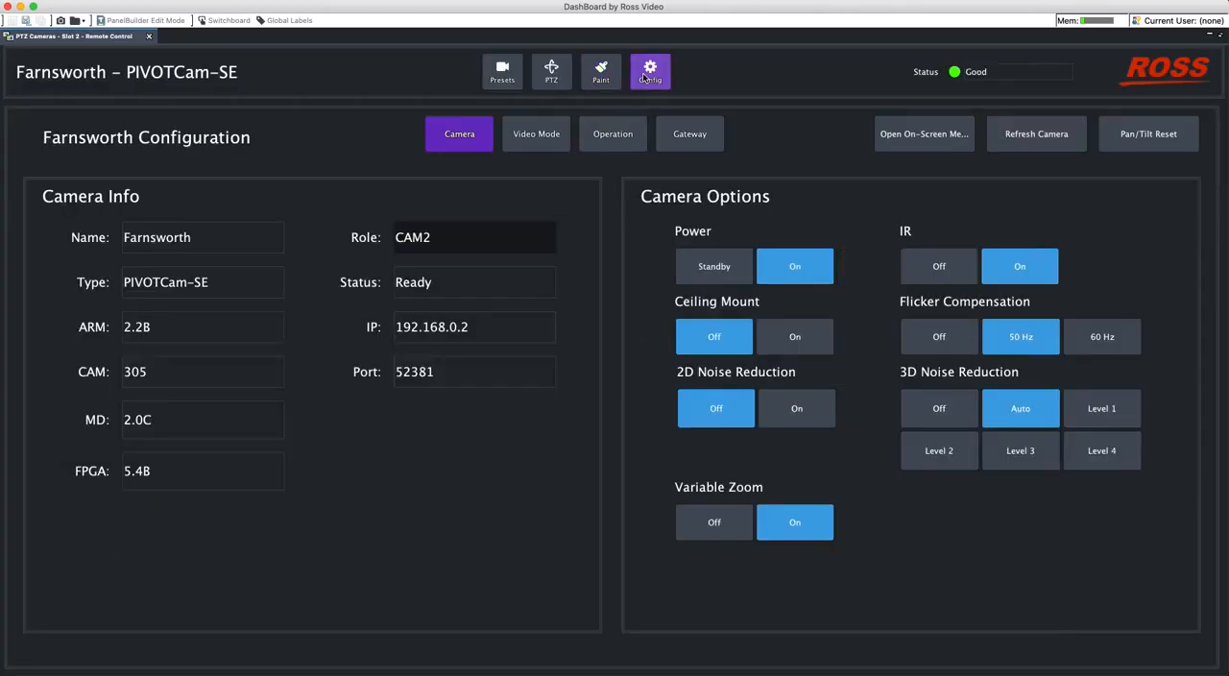